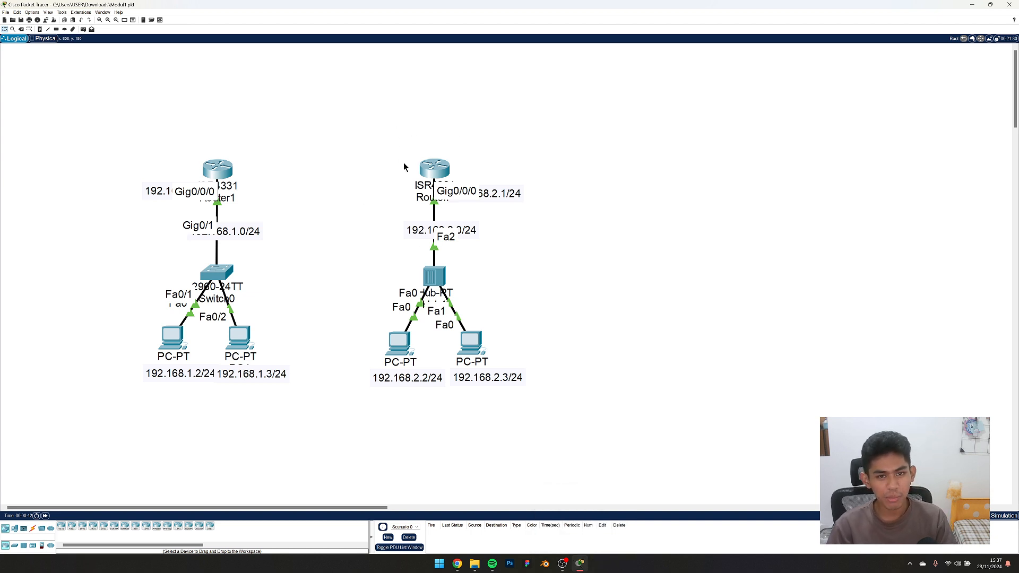
Move both existing networks to the right and spread them apart, leaving room for another router between them.
{"action": "left_click_drag", "start_coordinate": [173, 143], "coordinate": [490, 355]}
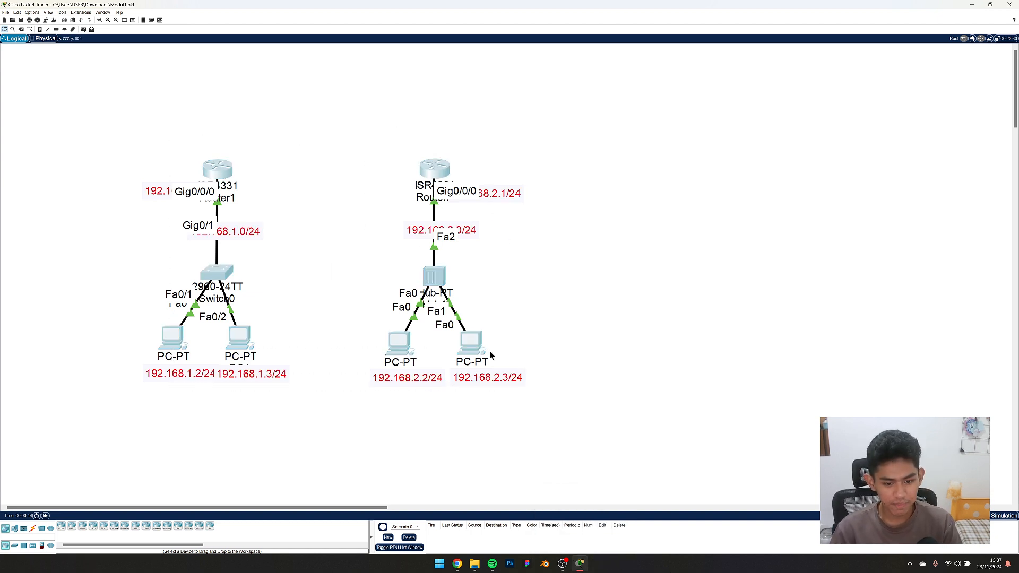
{"action": "left_click_drag", "start_coordinate": [443, 279], "coordinate": [525, 294]}
{"action": "left_click", "coordinate": [421, 237]}
{"action": "left_click_drag", "start_coordinate": [468, 118], "coordinate": [602, 369]}
{"action": "left_click_drag", "start_coordinate": [545, 293], "coordinate": [630, 289]}
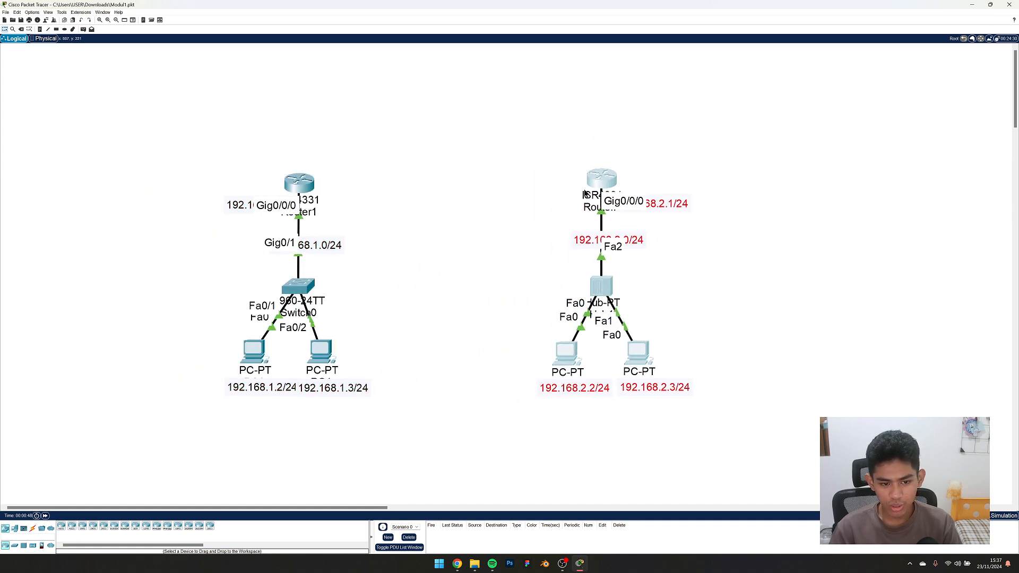
Place a new ISR4331 router midway between the two existing routers, level with them.
{"action": "left_click", "coordinate": [62, 527]}
{"action": "left_click", "coordinate": [455, 204]}
{"action": "left_click_drag", "start_coordinate": [455, 204], "coordinate": [455, 184]}
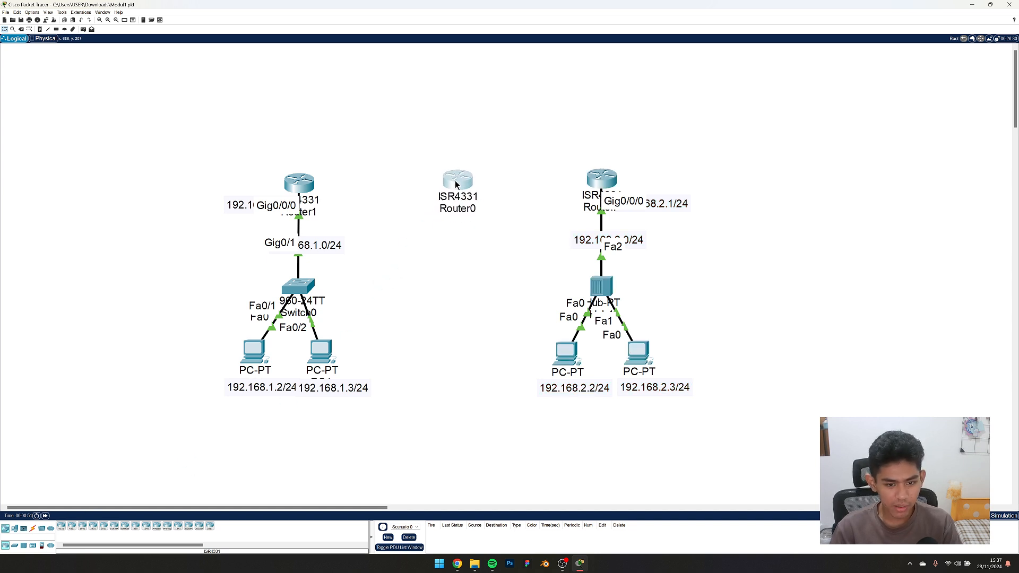
Cable the middle router to Router1 and to the 192.168.2.0 network's router, using automatically chosen connection types.
{"action": "left_click", "coordinate": [32, 528]}
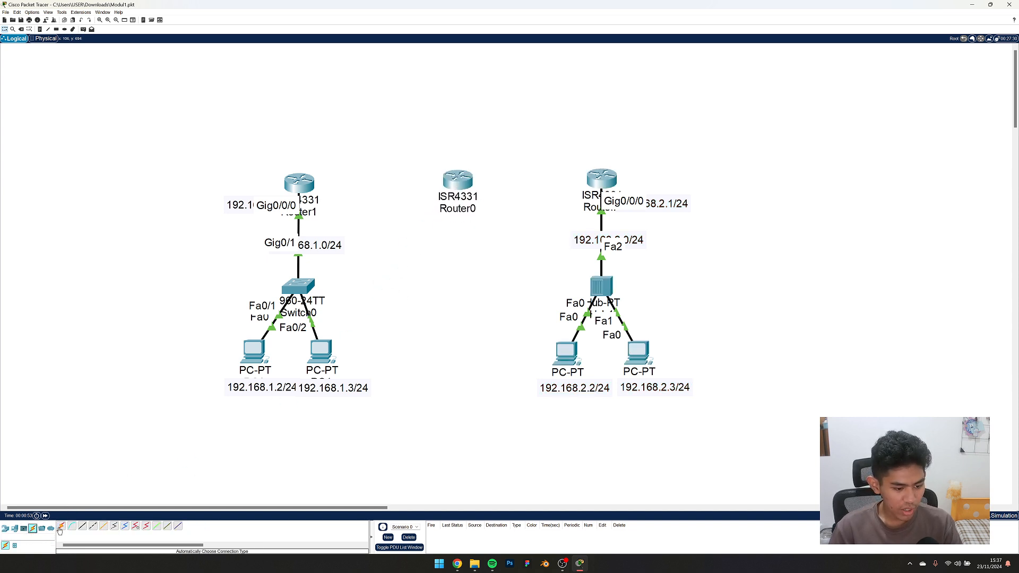
{"action": "left_click", "coordinate": [61, 526]}
{"action": "left_click", "coordinate": [296, 182]}
{"action": "left_click", "coordinate": [456, 181]}
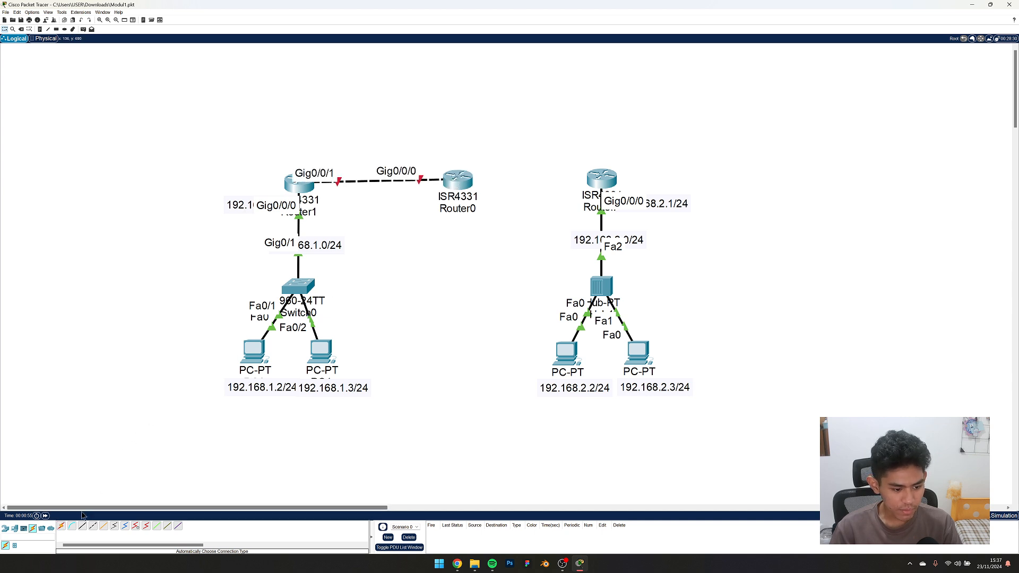
{"action": "left_click", "coordinate": [61, 527]}
{"action": "left_click", "coordinate": [462, 181]}
{"action": "left_click", "coordinate": [601, 181]}
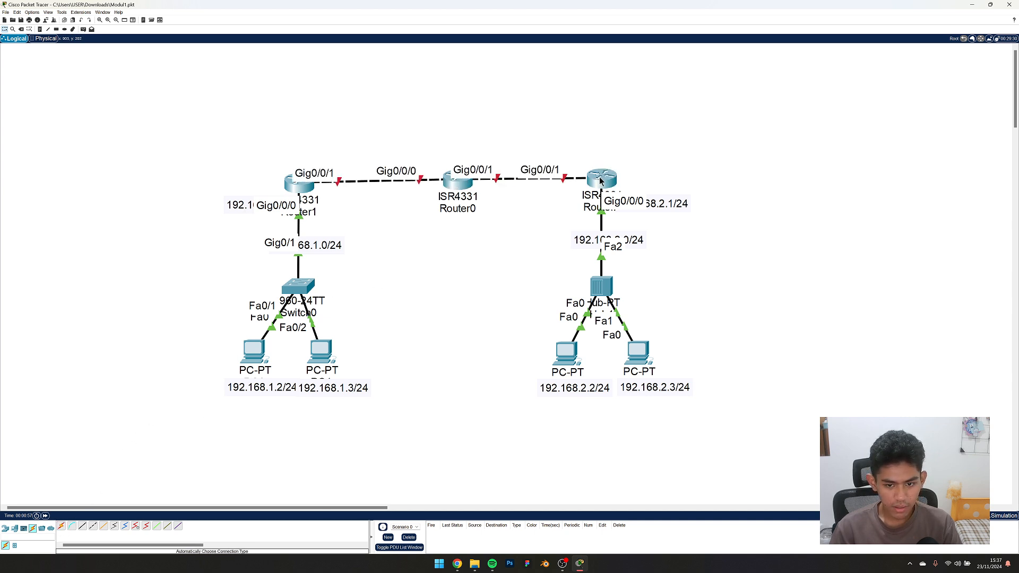
{"action": "left_click_drag", "start_coordinate": [451, 186], "coordinate": [444, 188]}
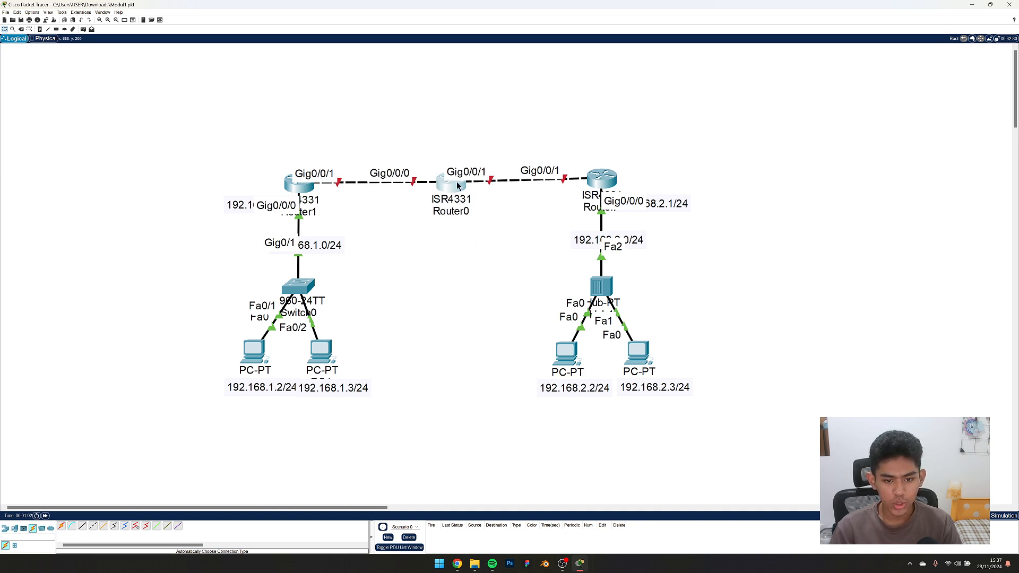
{"action": "left_click", "coordinate": [457, 185]}
{"action": "left_click", "coordinate": [467, 211]}
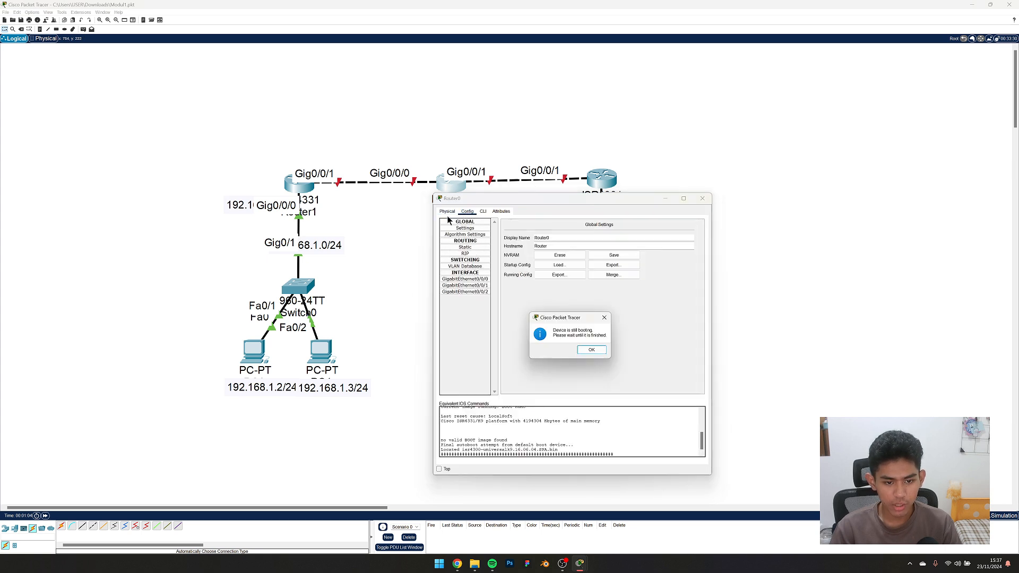
{"action": "left_click", "coordinate": [593, 350]}
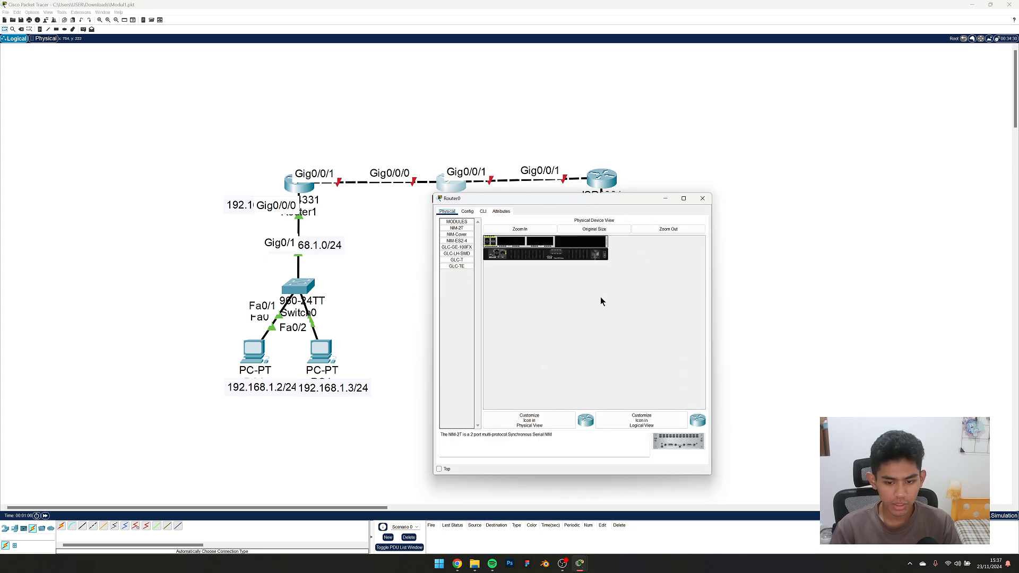
{"action": "left_click", "coordinate": [702, 197]}
Fast-forward the simulation time and turn on Router0's GigabitEthernet0/0/0 port.
{"action": "left_click", "coordinate": [45, 516]}
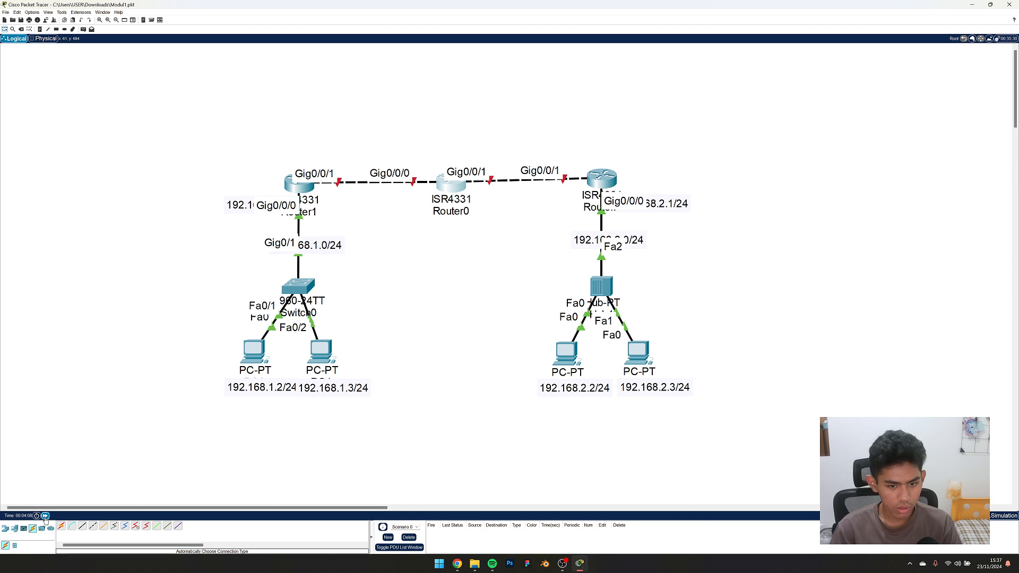
{"action": "left_click", "coordinate": [45, 516]}
{"action": "left_click", "coordinate": [457, 194]}
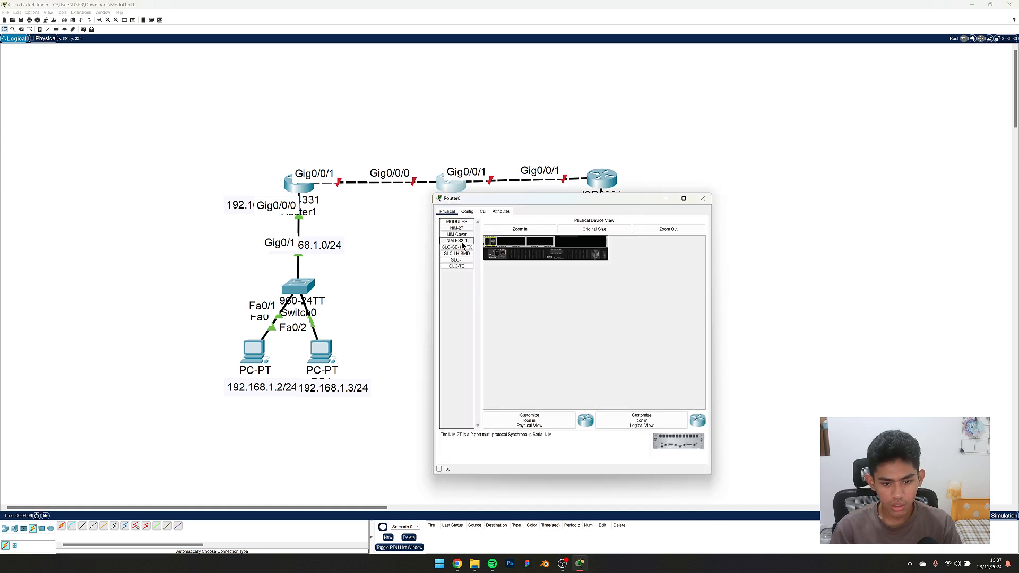
{"action": "left_click", "coordinate": [468, 211]}
{"action": "left_click", "coordinate": [472, 280]}
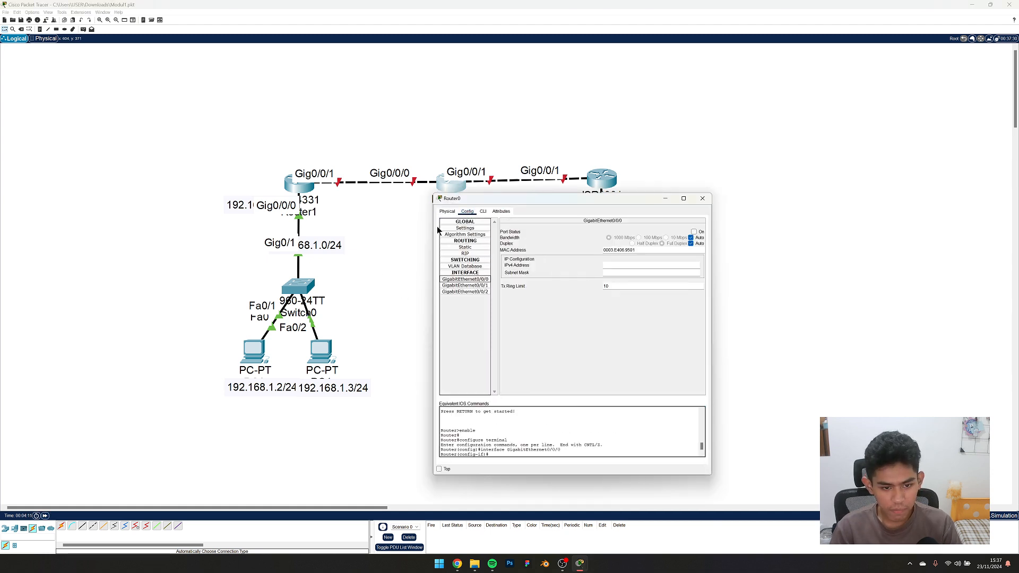
{"action": "left_click_drag", "start_coordinate": [466, 202], "coordinate": [537, 219]}
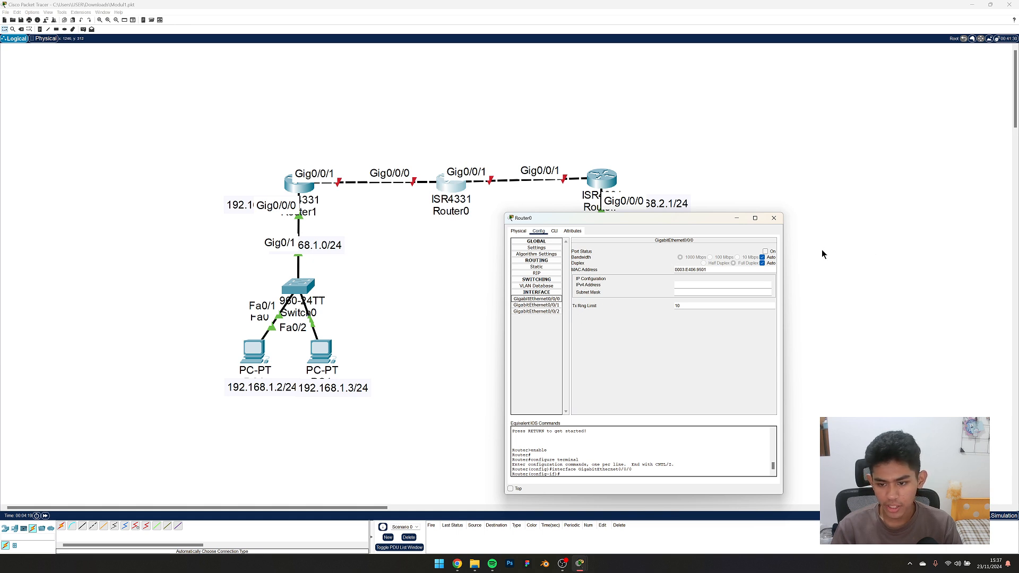
{"action": "left_click", "coordinate": [764, 251]}
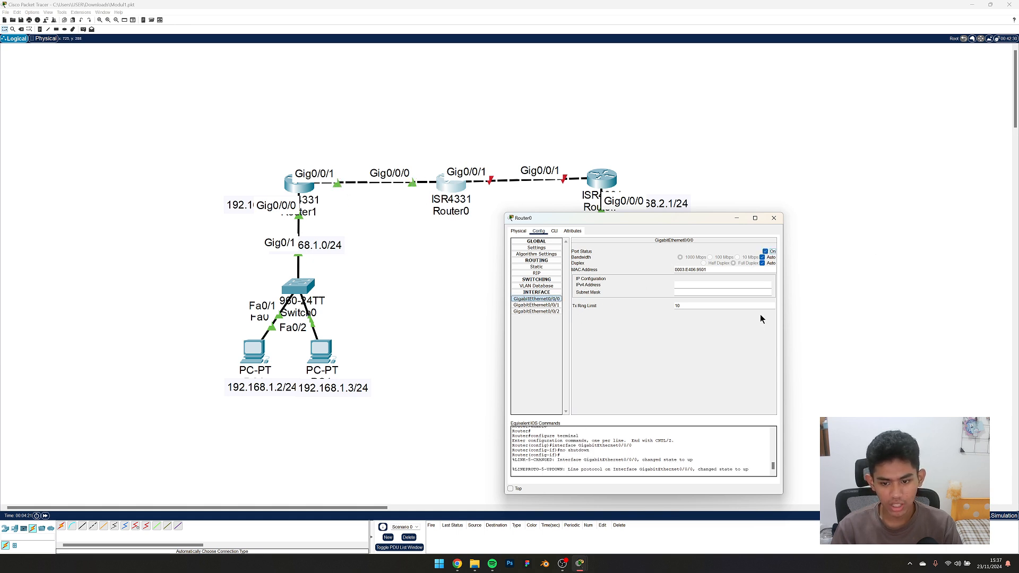
Turn on Router0's GigabitEthernet0/0/1 port, close its settings and nudge the router slightly left.
{"action": "left_click", "coordinate": [536, 305]}
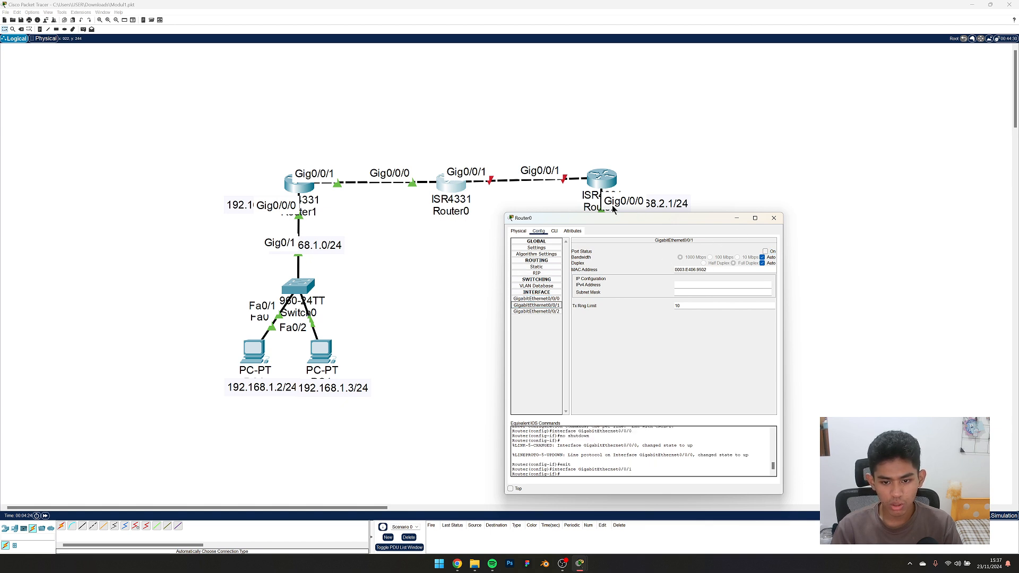
{"action": "left_click_drag", "start_coordinate": [595, 218], "coordinate": [537, 219]}
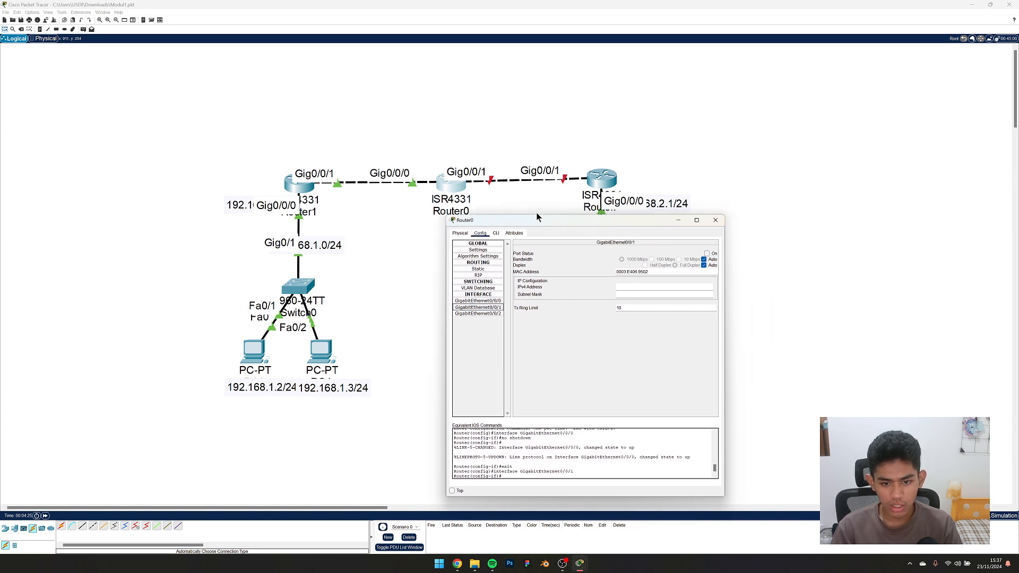
{"action": "left_click", "coordinate": [707, 254]}
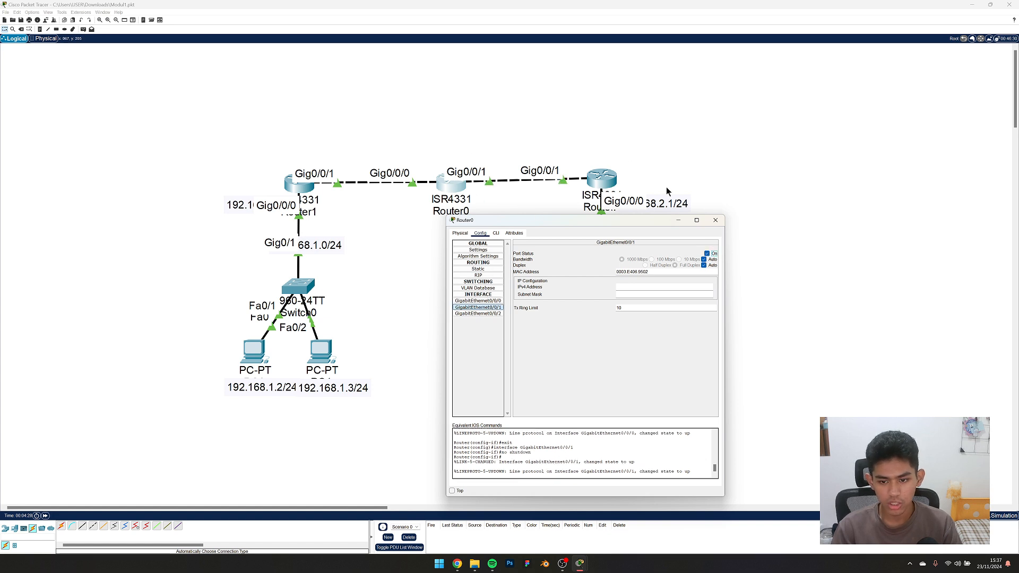
{"action": "left_click", "coordinate": [715, 219]}
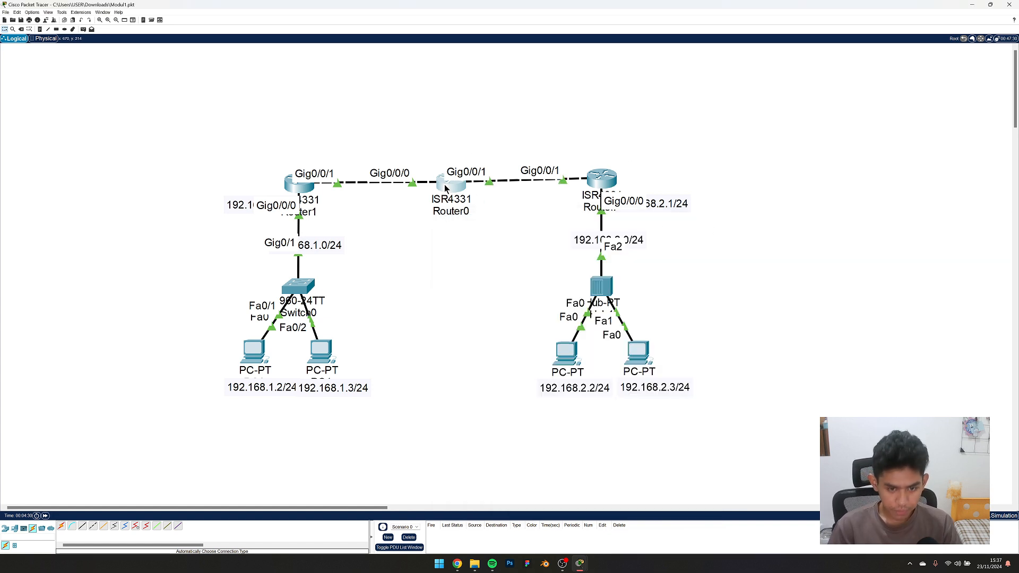
{"action": "left_click_drag", "start_coordinate": [445, 188], "coordinate": [440, 186]}
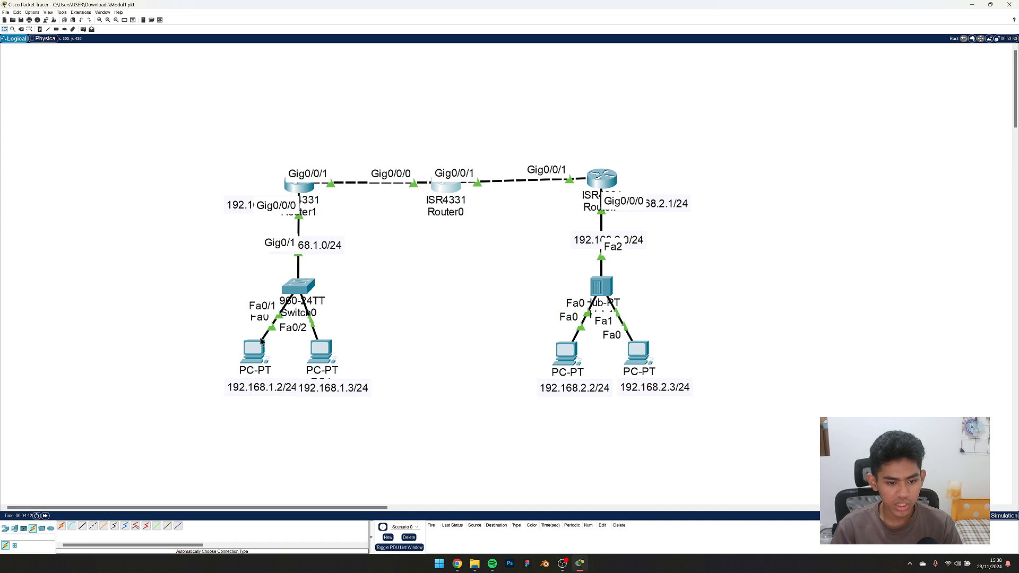
Shift the 192.168.2.0/24 network label slightly up and to the left.
{"action": "double_click", "coordinate": [319, 245]}
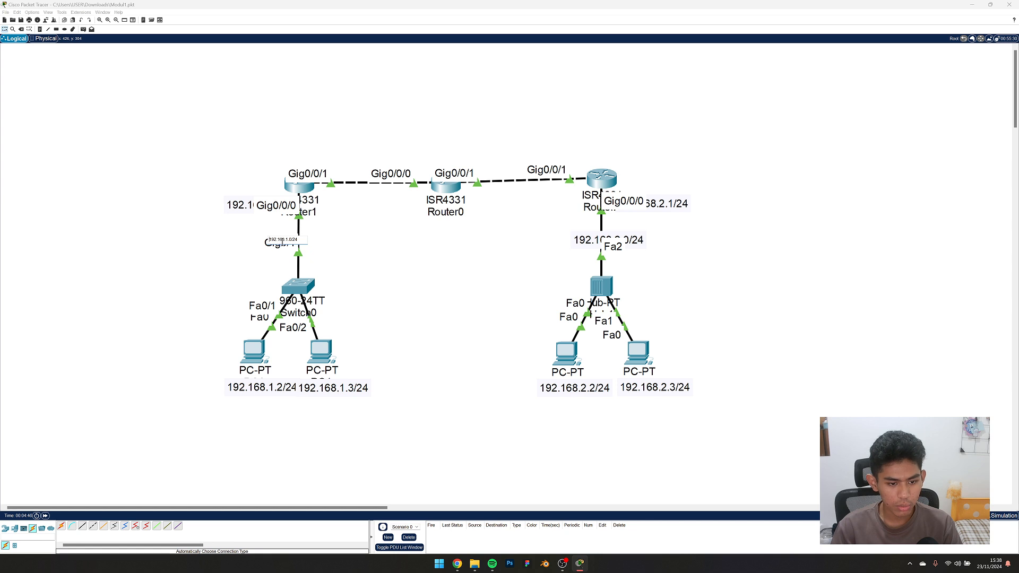
{"action": "left_click", "coordinate": [449, 258]}
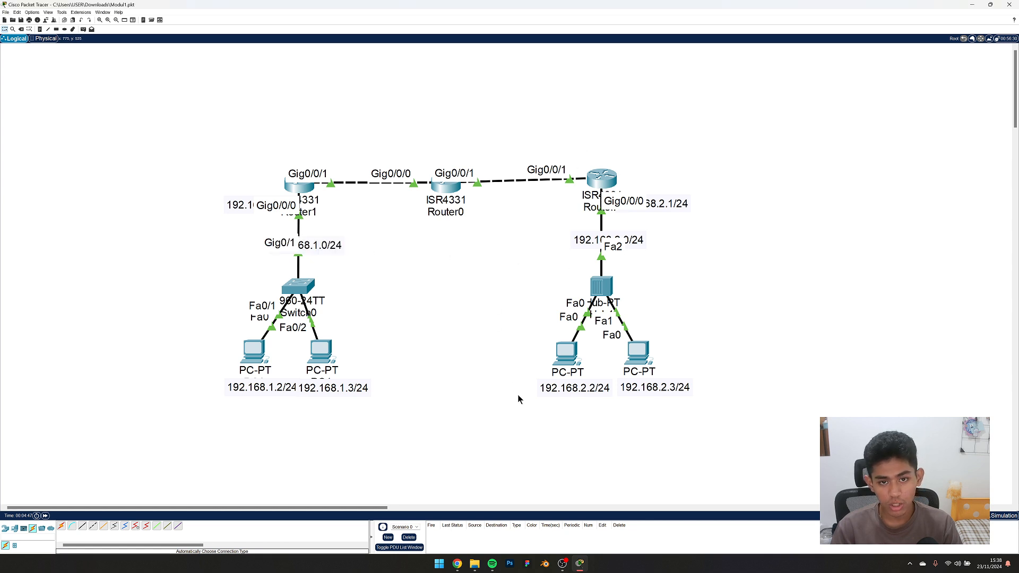
{"action": "mouse_move", "coordinate": [633, 241]}
{"action": "left_mouse_down"}
{"action": "mouse_move", "coordinate": [660, 231]}
{"action": "mouse_move", "coordinate": [629, 238]}
{"action": "left_mouse_up"}
{"action": "left_click", "coordinate": [433, 235]}
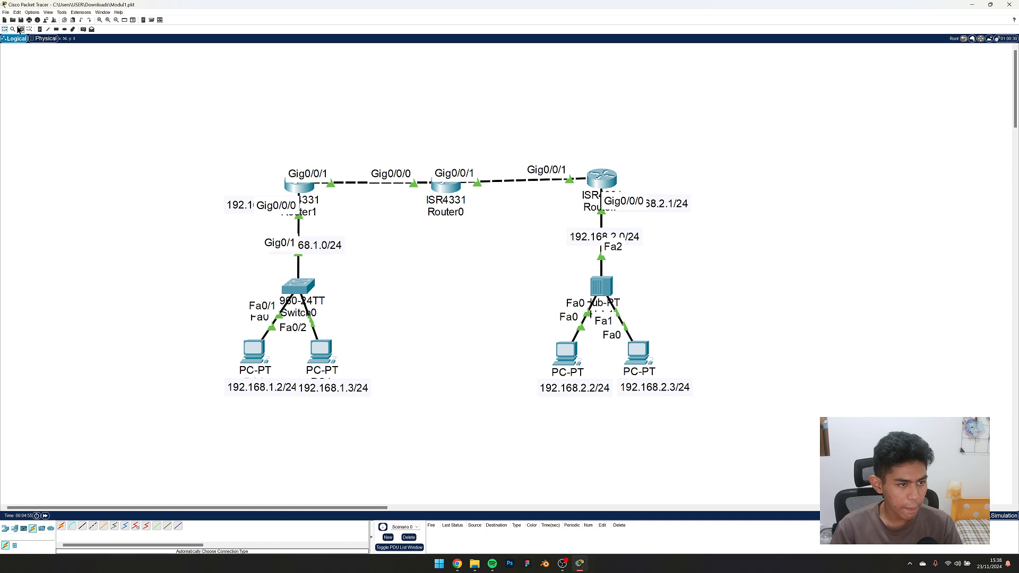
Add a text note reading 192.168.3.0 above the link between Router1 and Router0, and copy its text.
{"action": "left_click", "coordinate": [348, 138]}
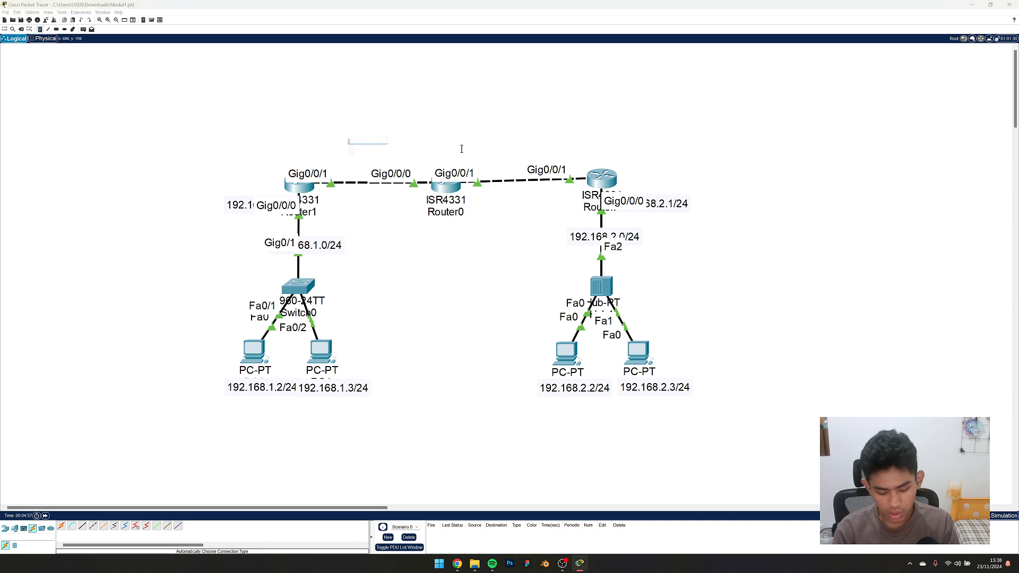
{"action": "type", "text": "192.168."}
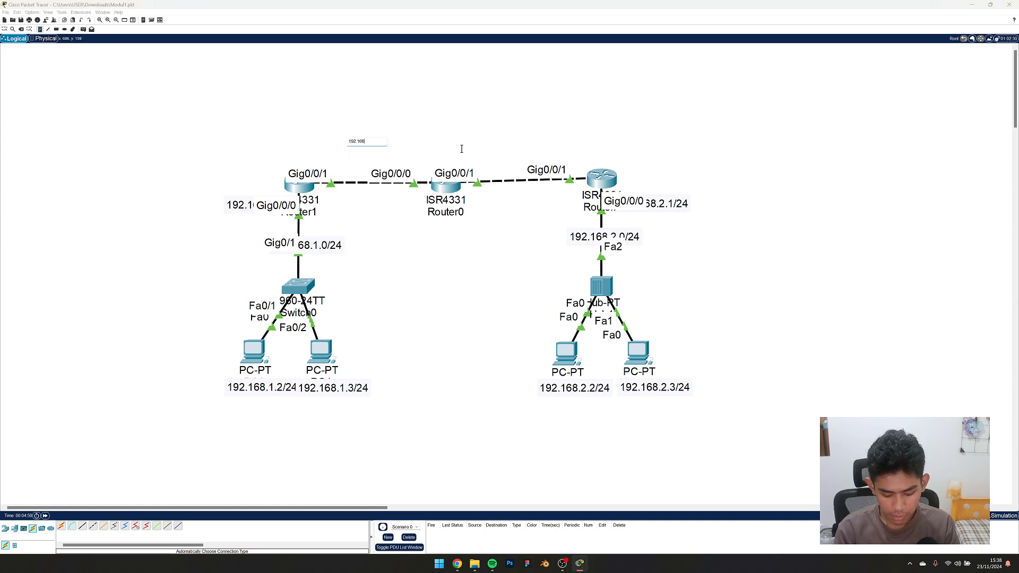
{"action": "type", "text": "3.0"}
{"action": "key", "text": "ctrl+a"}
{"action": "key", "text": "ctrl+c"}
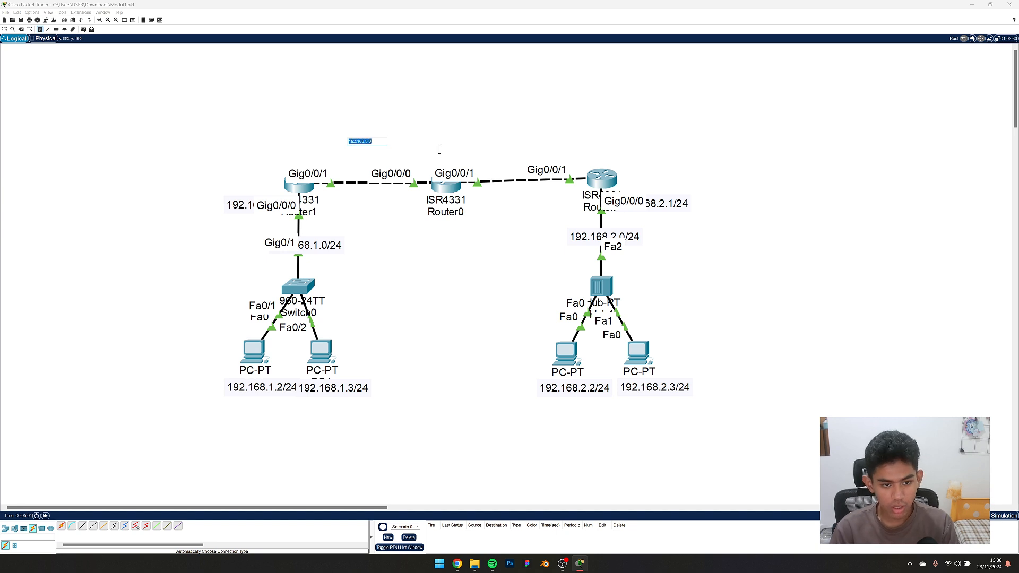
{"action": "left_click", "coordinate": [439, 149]}
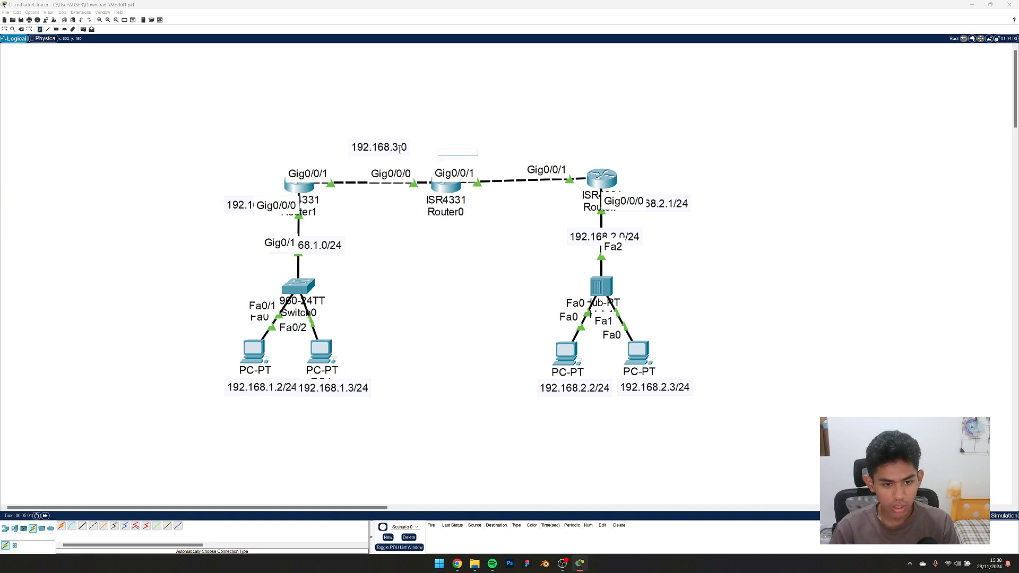
Add a 192.168.4.0 note above the link between Router0 and the 192.168.2.0 network's router, and raise it clear of the port label.
{"action": "left_click", "coordinate": [506, 144]}
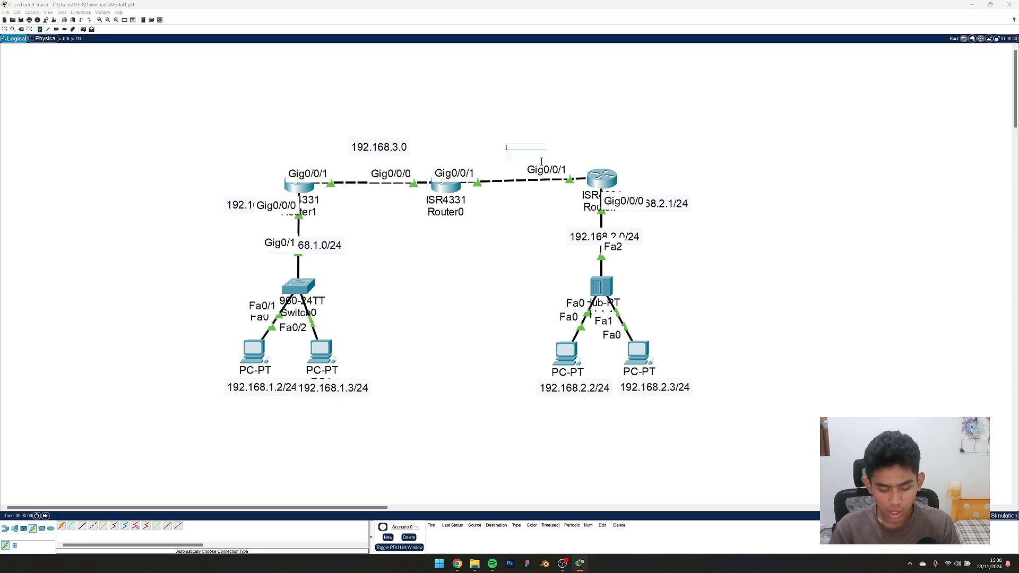
{"action": "key", "text": "ctrl+v"}
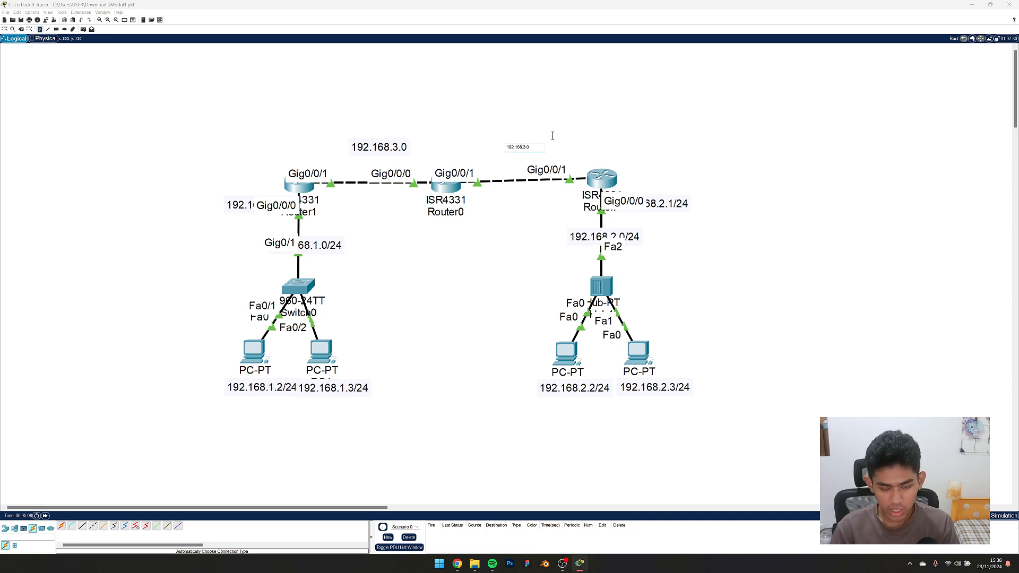
{"action": "key", "text": "Left"}
{"action": "key", "text": "Left"}
{"action": "key", "text": "BackSpace"}
{"action": "type", "text": "4"}
{"action": "left_click", "coordinate": [552, 135]}
{"action": "left_click", "coordinate": [636, 127]}
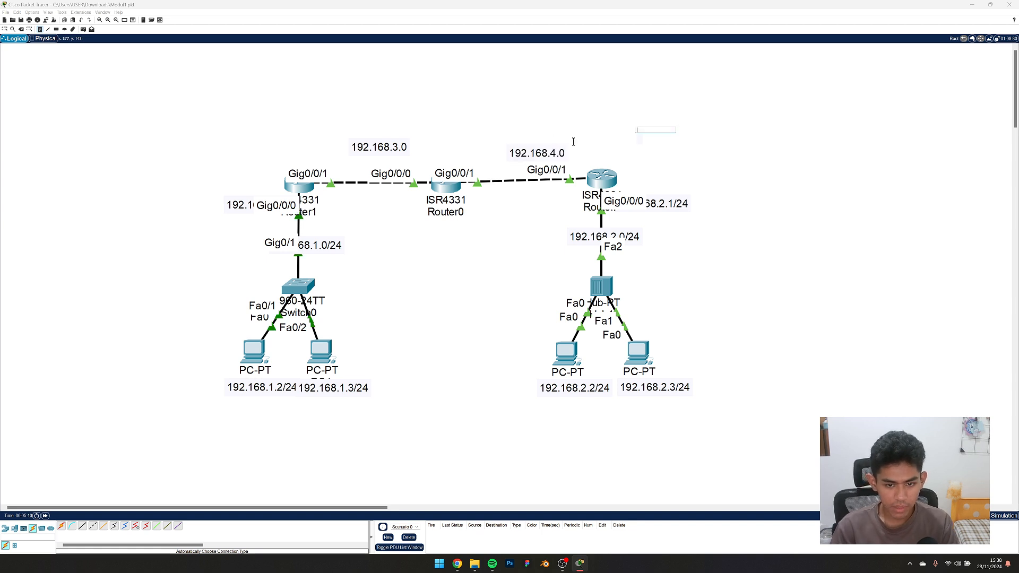
{"action": "left_click", "coordinate": [534, 148]}
{"action": "key", "text": "Escape"}
{"action": "left_click", "coordinate": [4, 30]}
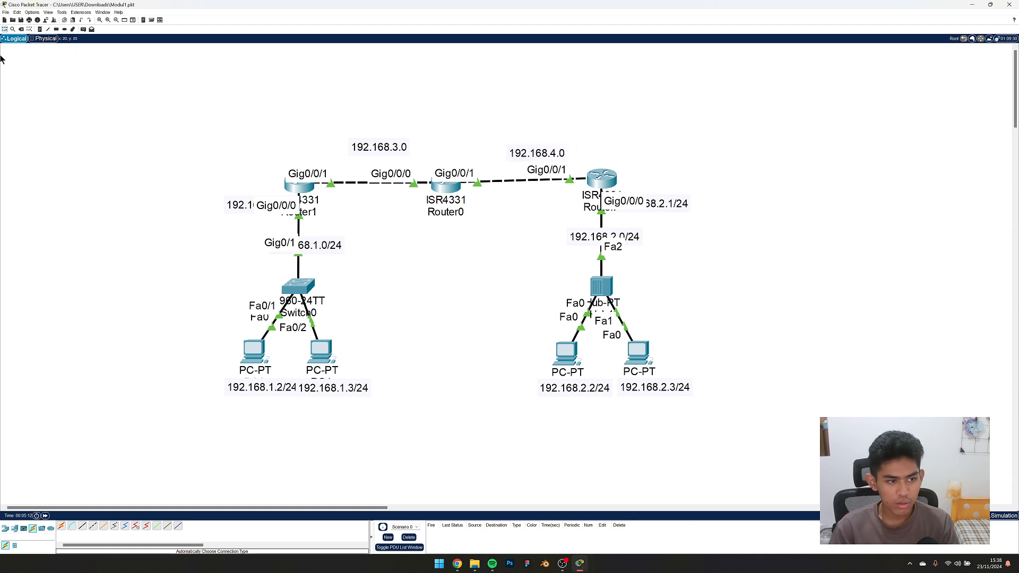
{"action": "left_click_drag", "start_coordinate": [543, 155], "coordinate": [542, 142]}
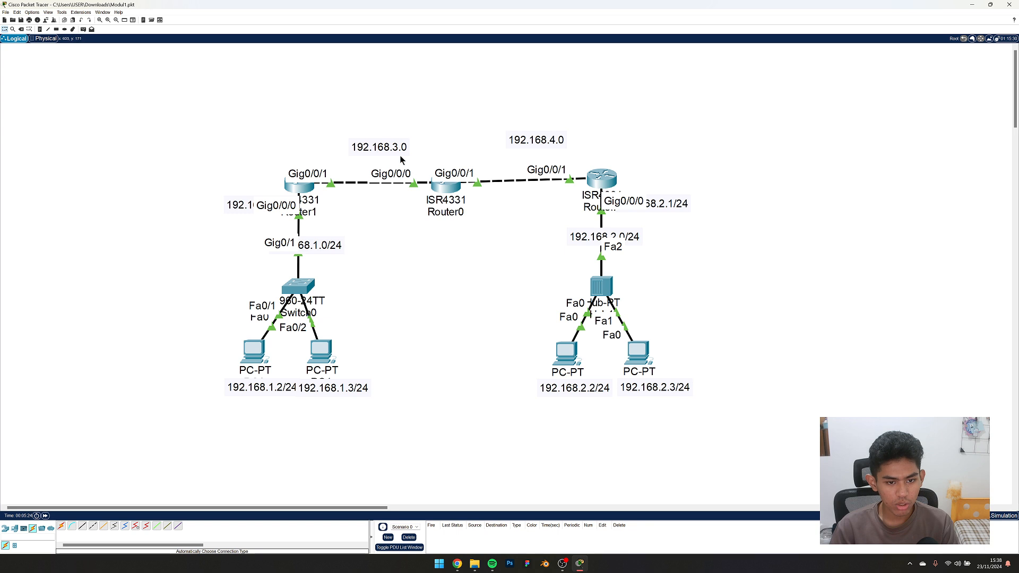
Assign Router1's GigabitEthernet0/0/1 the IPv4 address 192.168.3.1 with subnet mask 255.255.255.0 and close its settings.
{"action": "left_click", "coordinate": [299, 184]}
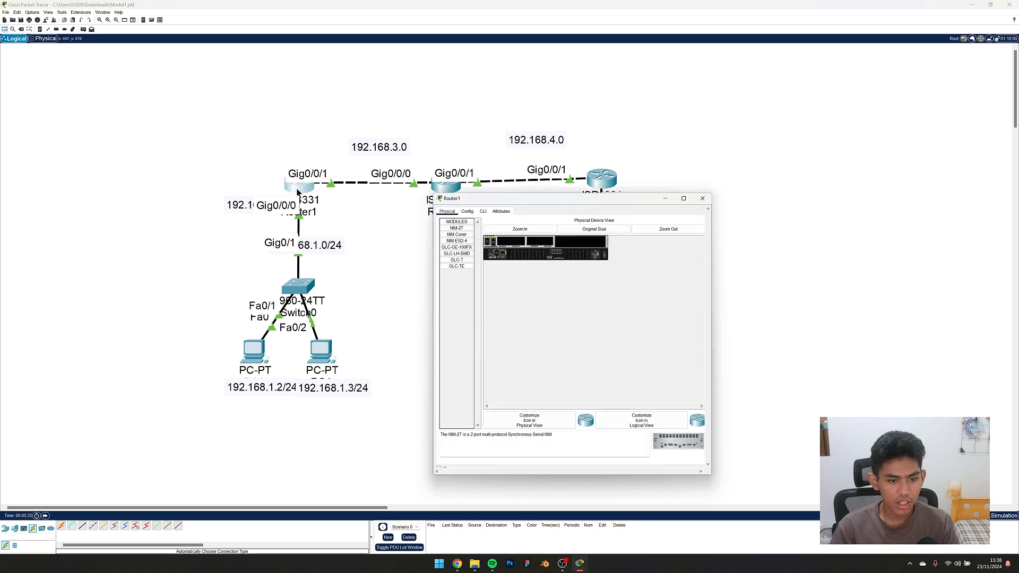
{"action": "left_click", "coordinate": [467, 211]}
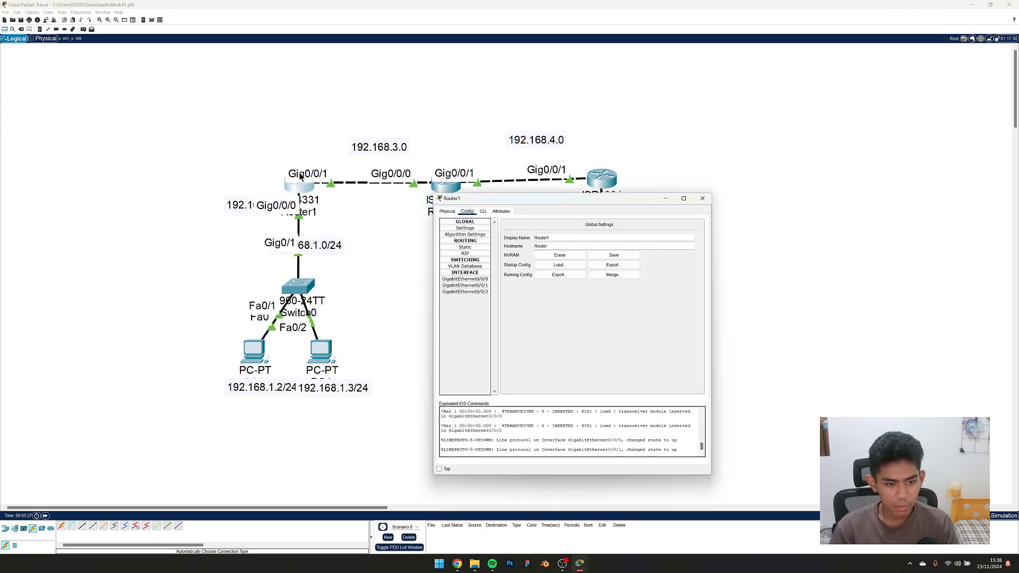
{"action": "left_click", "coordinate": [465, 286]}
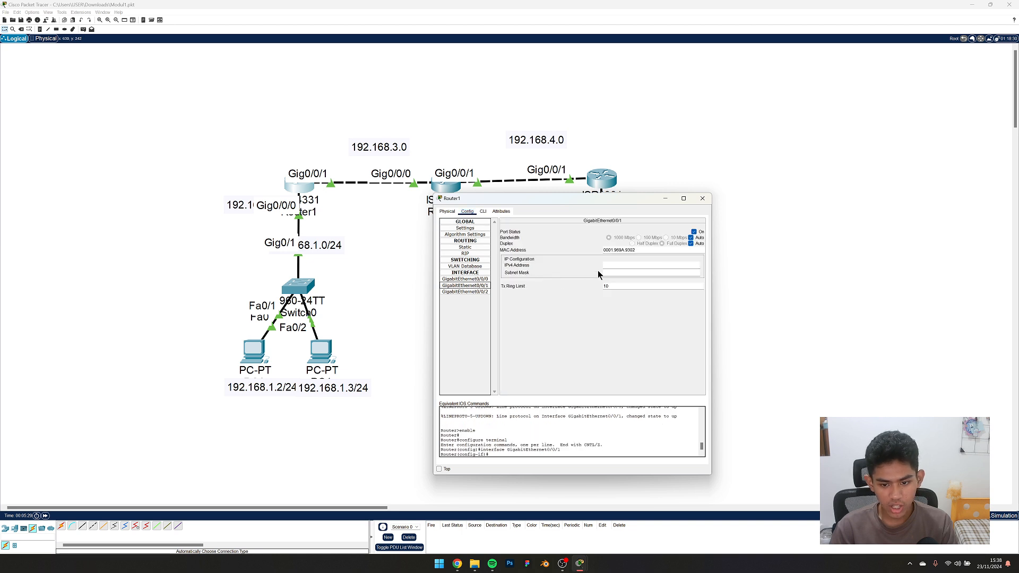
{"action": "left_click", "coordinate": [616, 267]}
{"action": "type", "text": "192.168.3.0"}
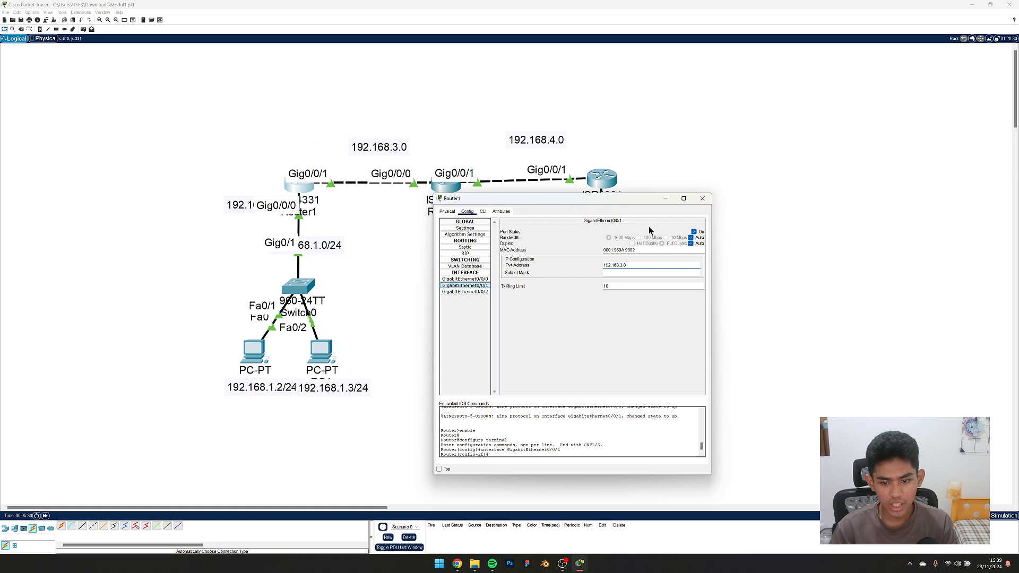
{"action": "left_click", "coordinate": [660, 266]}
{"action": "key", "text": "BackSpace"}
{"action": "type", "text": "1"}
{"action": "key", "text": "Tab"}
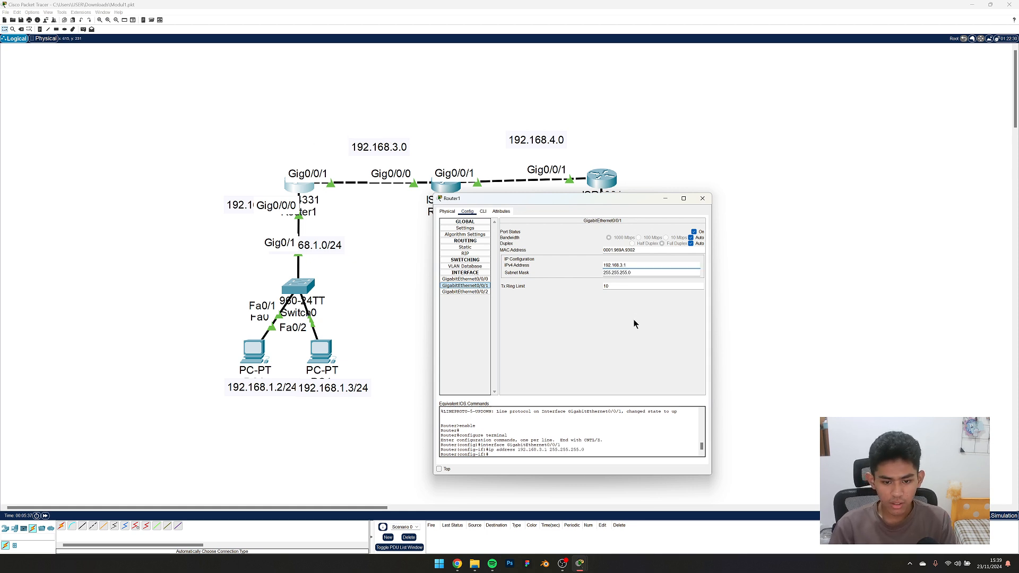
{"action": "key", "text": "Tab"}
{"action": "left_click", "coordinate": [703, 198]}
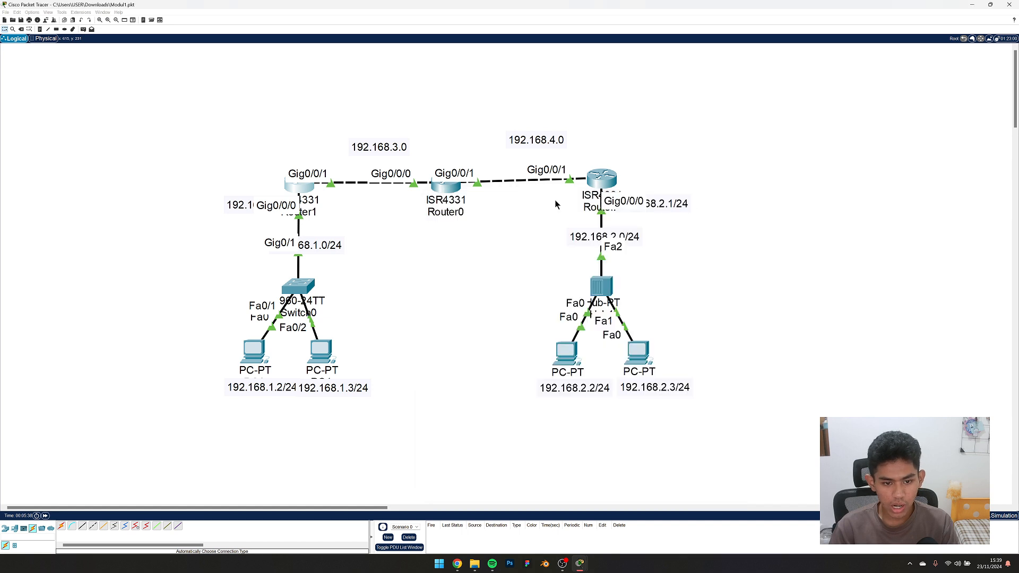
Assign Router0's GigabitEthernet0/0/0 the IPv4 address 192.168.3.2 with subnet mask 255.255.255.0 and close its settings.
{"action": "left_click", "coordinate": [448, 193]}
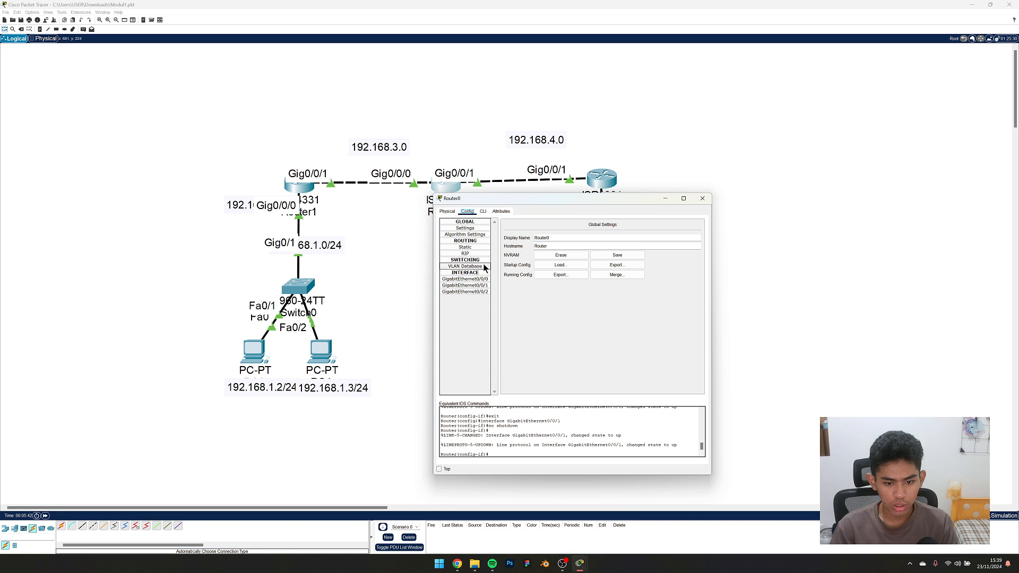
{"action": "left_click", "coordinate": [465, 279]}
{"action": "left_click", "coordinate": [621, 266]}
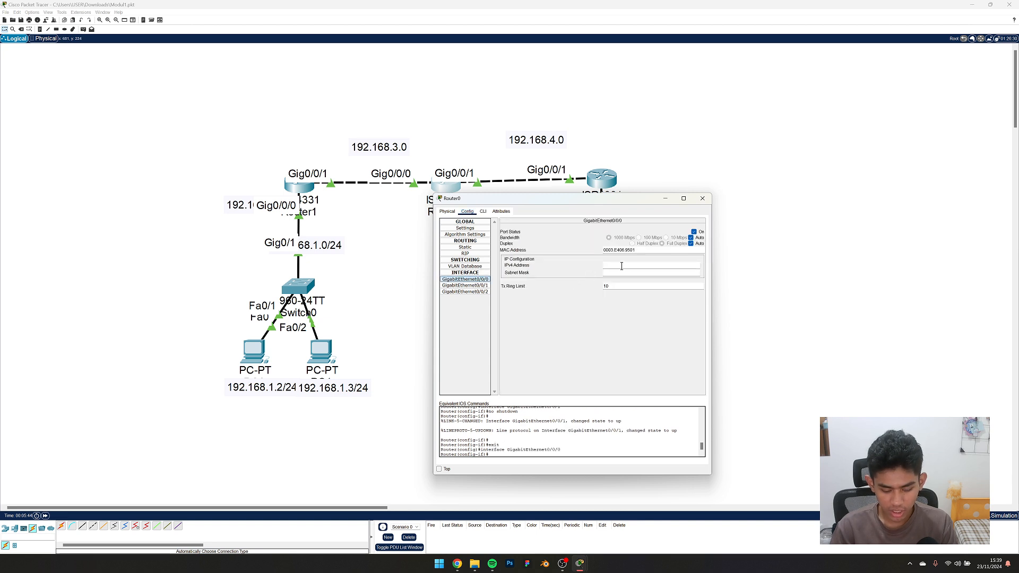
{"action": "type", "text": "192.168.3.0"}
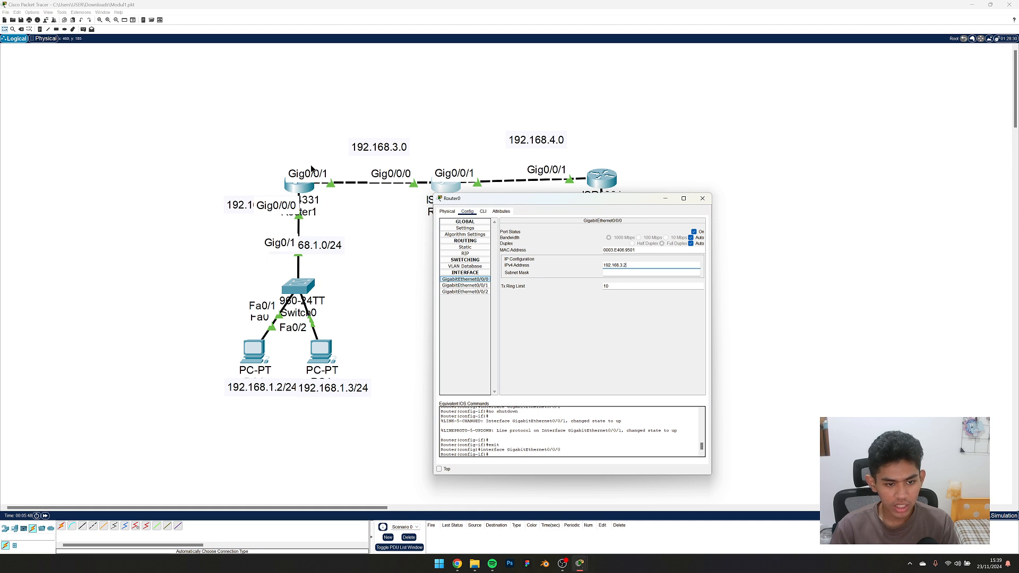
{"action": "left_click", "coordinate": [631, 265]}
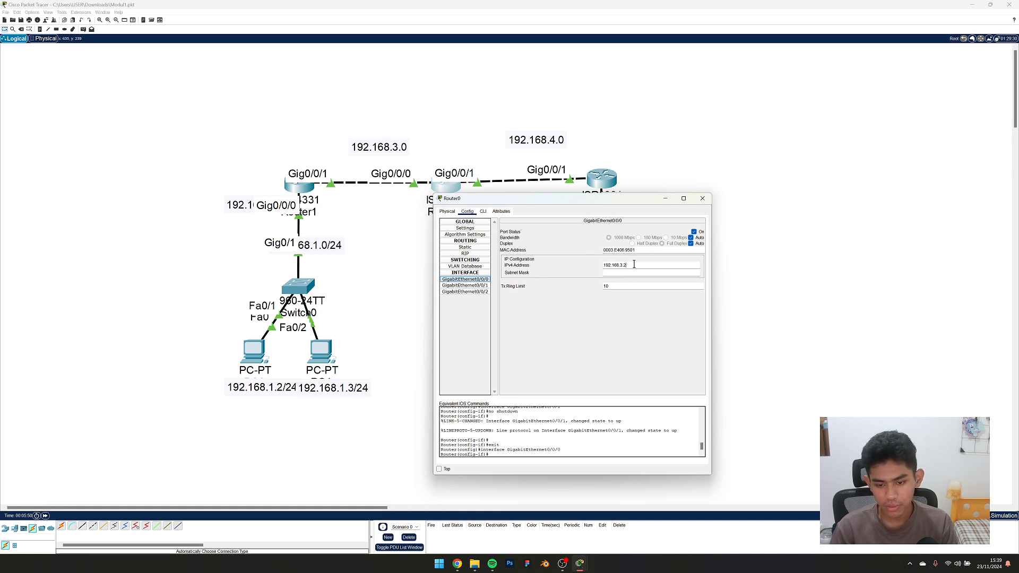
{"action": "left_click", "coordinate": [633, 273]}
{"action": "left_click", "coordinate": [702, 198]}
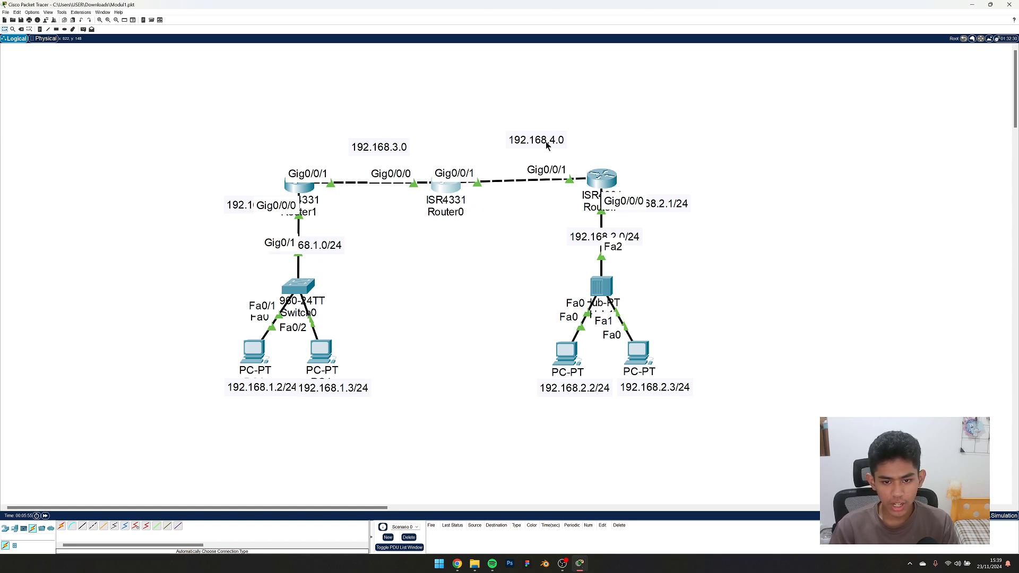
Shift the 192.168.4.0 note slightly left and assign Router0's GigabitEthernet0/0/1 the IPv4 address 192.168.4.1.
{"action": "left_click_drag", "start_coordinate": [547, 145], "coordinate": [529, 148]}
{"action": "left_click", "coordinate": [457, 186]}
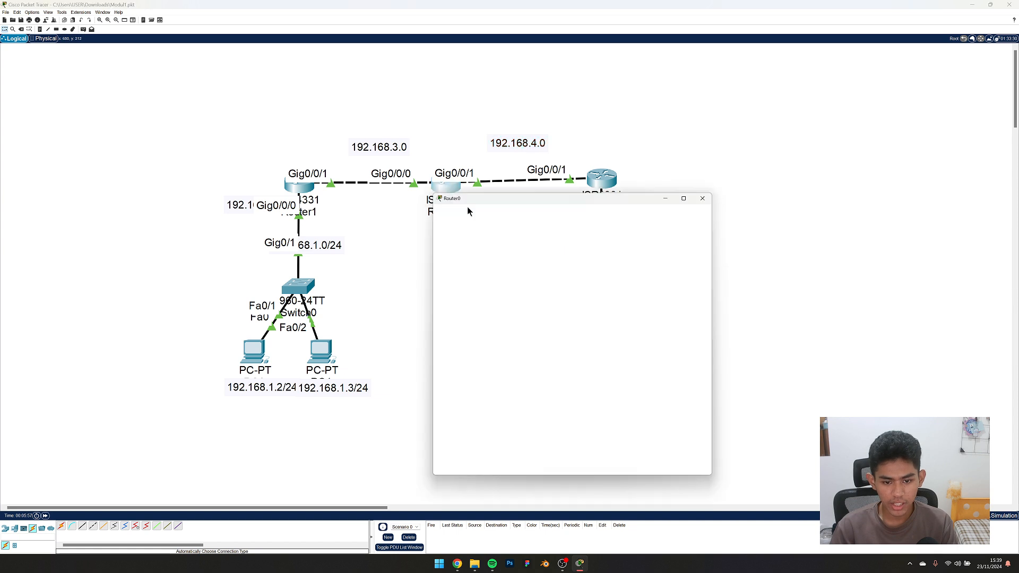
{"action": "left_click_drag", "start_coordinate": [486, 199], "coordinate": [615, 200]}
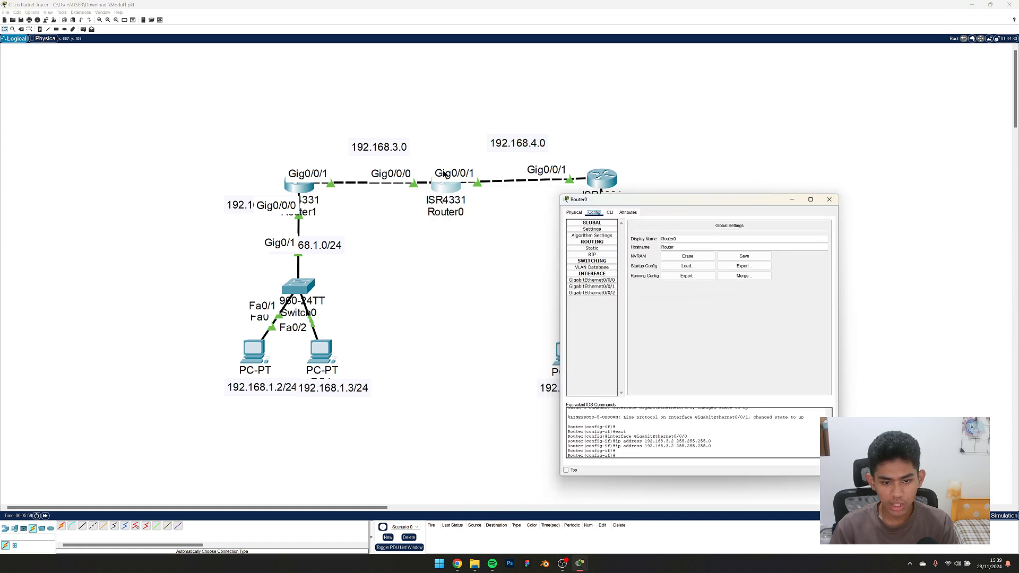
{"action": "left_click", "coordinate": [597, 287]}
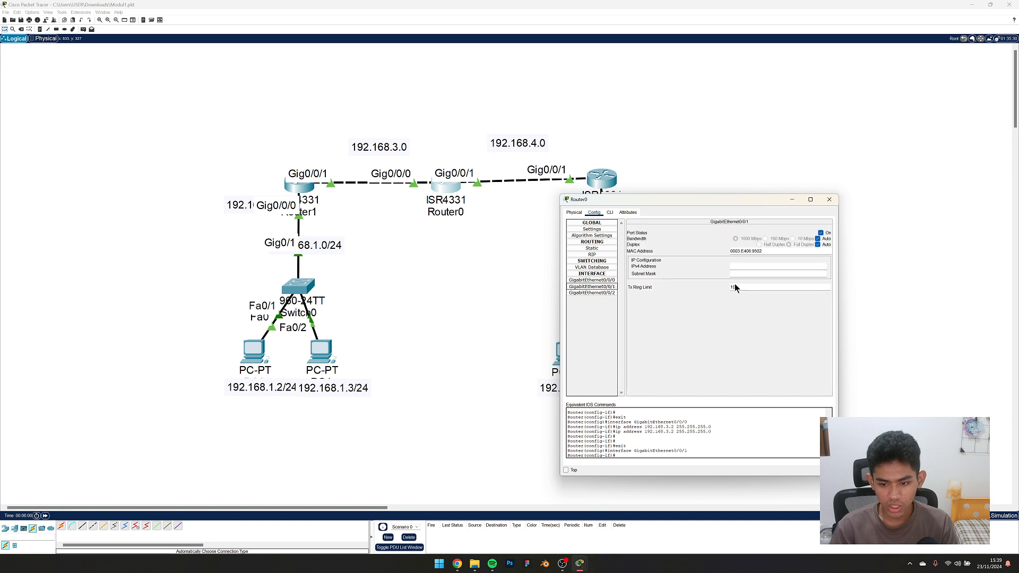
{"action": "left_click", "coordinate": [766, 267]}
{"action": "type", "text": "192.168.3.0"}
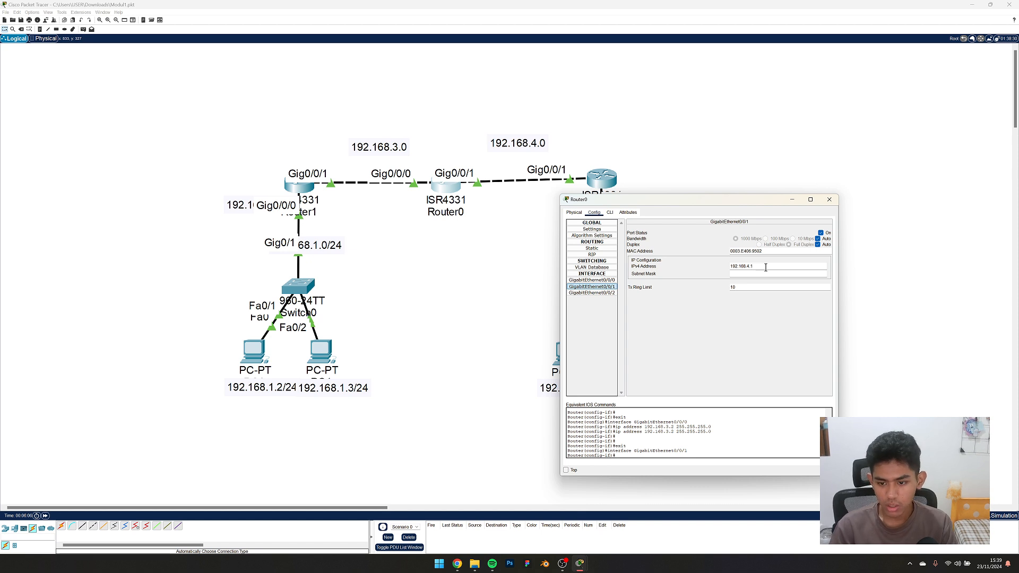
{"action": "key", "text": "BackSpace"}
{"action": "type", "text": "1"}
{"action": "key", "text": "Tab"}
{"action": "left_click", "coordinate": [830, 204]}
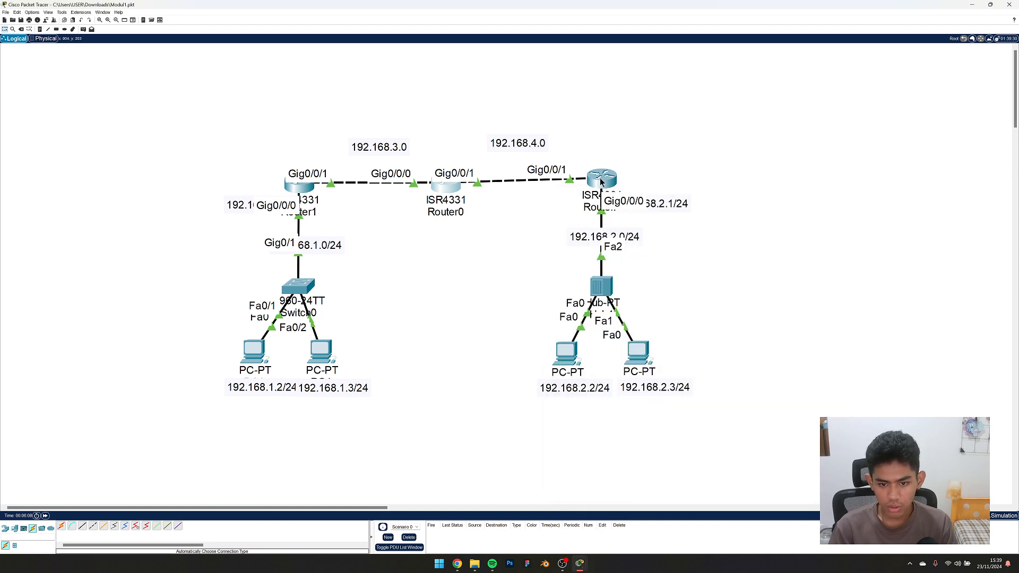
Assign Router2's GigabitEthernet0/0/1 the IPv4 address 192.168.4.2 with subnet mask 255.255.255.0 and close its settings.
{"action": "left_click", "coordinate": [602, 177]}
{"action": "left_click_drag", "start_coordinate": [639, 195], "coordinate": [639, 188]}
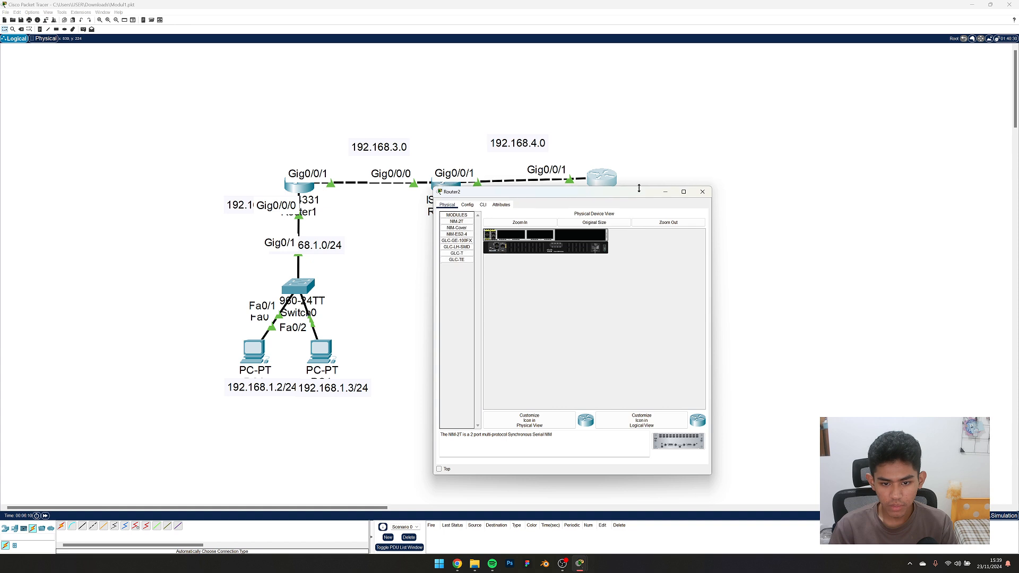
{"action": "left_click_drag", "start_coordinate": [569, 192], "coordinate": [727, 206]}
{"action": "left_click", "coordinate": [626, 219]}
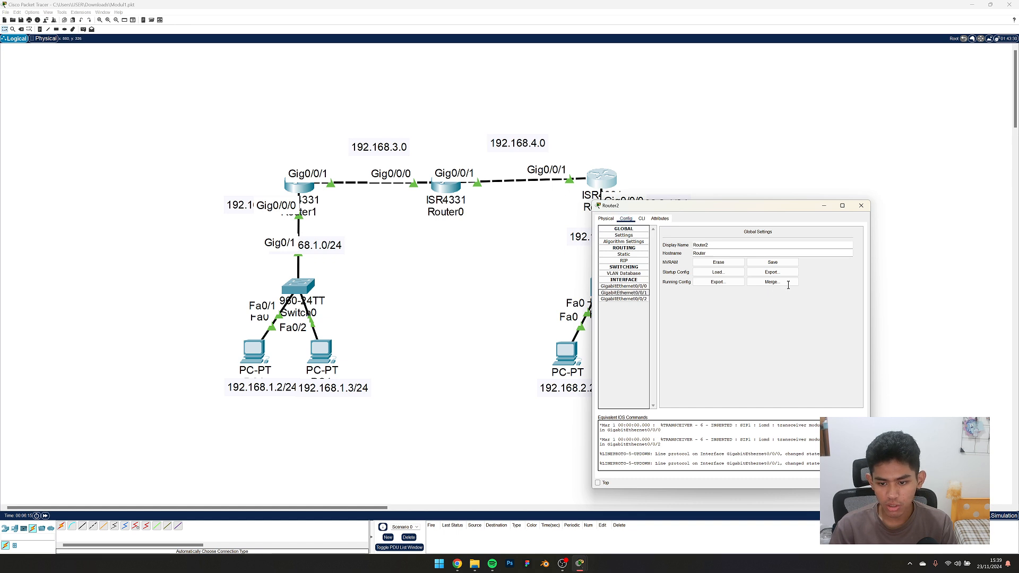
{"action": "left_click", "coordinate": [624, 293]}
{"action": "left_click", "coordinate": [776, 272]}
{"action": "type", "text": "192.168.3.0"}
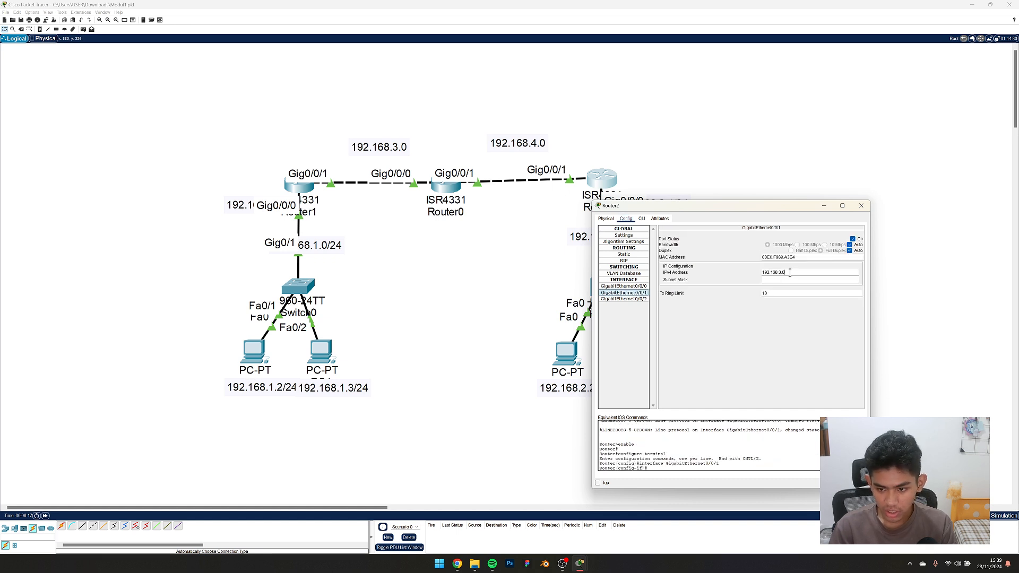
{"action": "key", "text": "BackSpace"}
{"action": "key", "text": "BackSpace"}
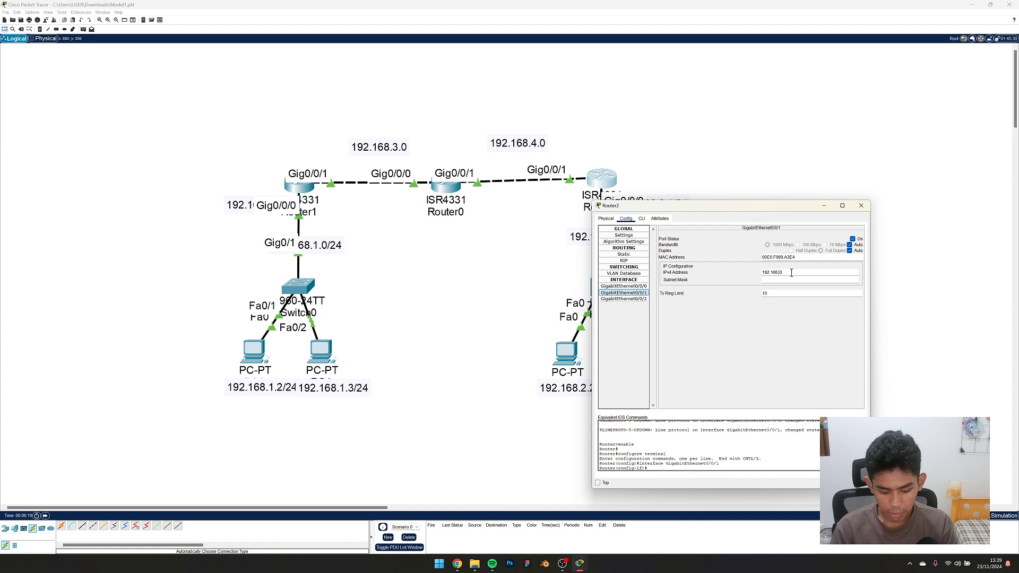
{"action": "key", "text": "Return"}
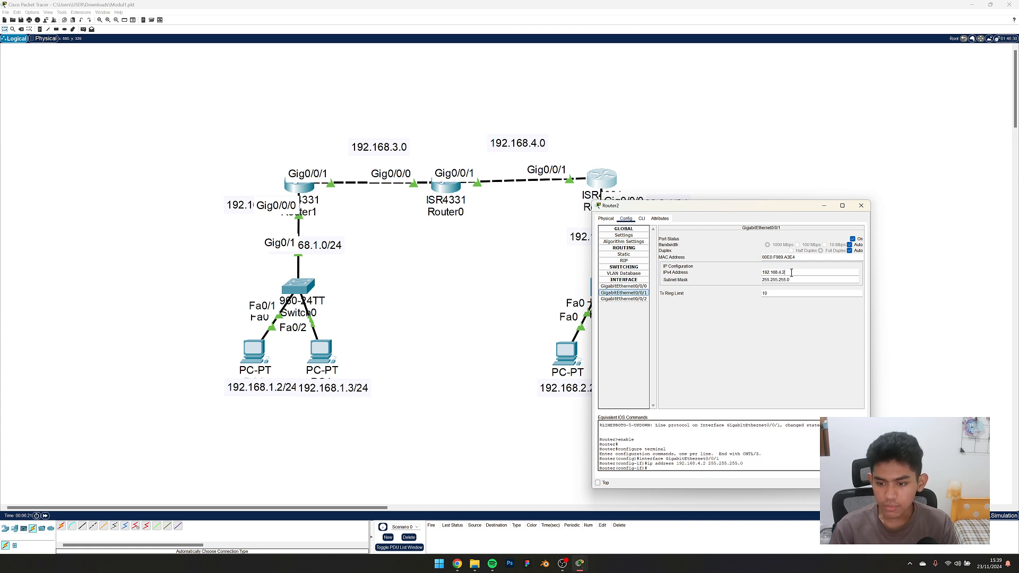
{"action": "left_click", "coordinate": [861, 205]}
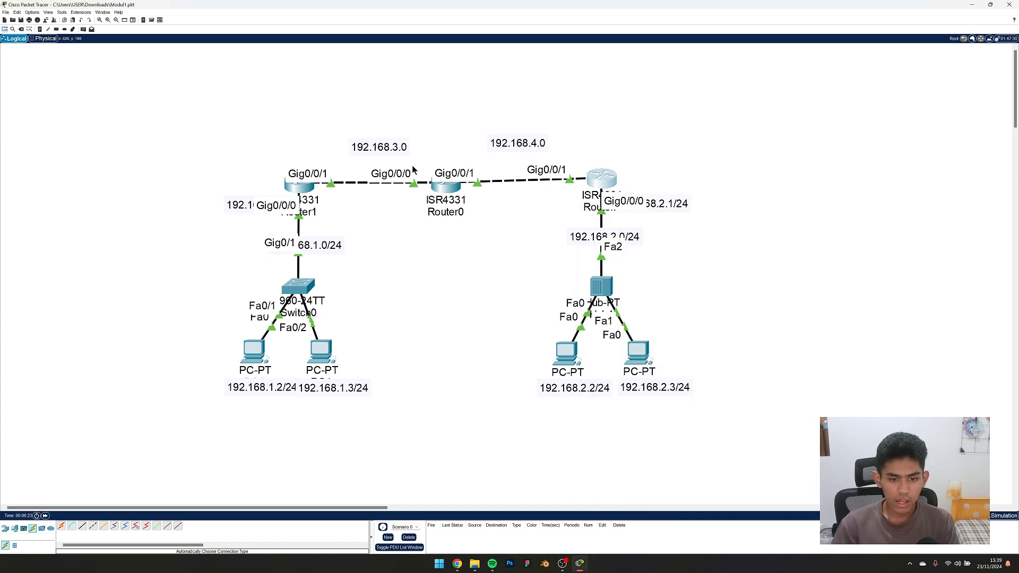
Move the 192.168.3.0 and 192.168.4.0 network notes below their router links, on either side of Router0.
{"action": "left_click_drag", "start_coordinate": [375, 147], "coordinate": [386, 219]}
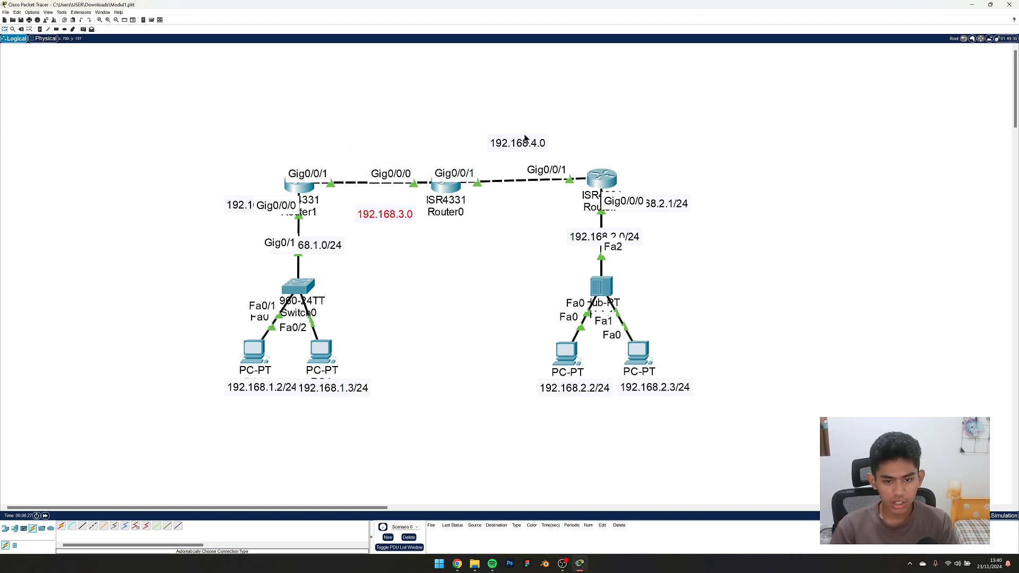
{"action": "left_click_drag", "start_coordinate": [525, 138], "coordinate": [515, 233]}
{"action": "left_click", "coordinate": [176, 128]}
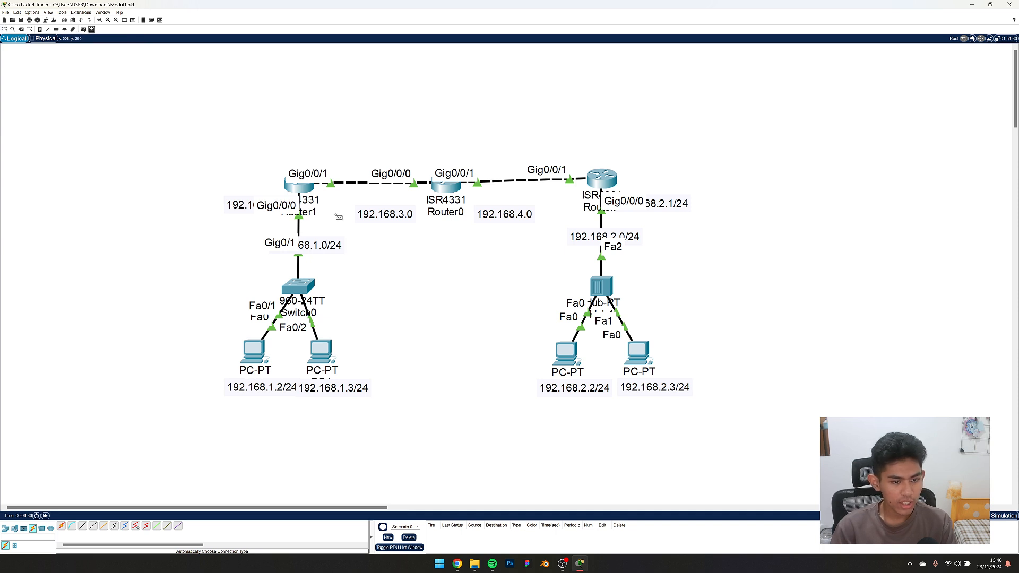
Add a text note reading 192.168.3.2 above Router1's Gig0/0/1 port label.
{"action": "left_click", "coordinate": [39, 29]}
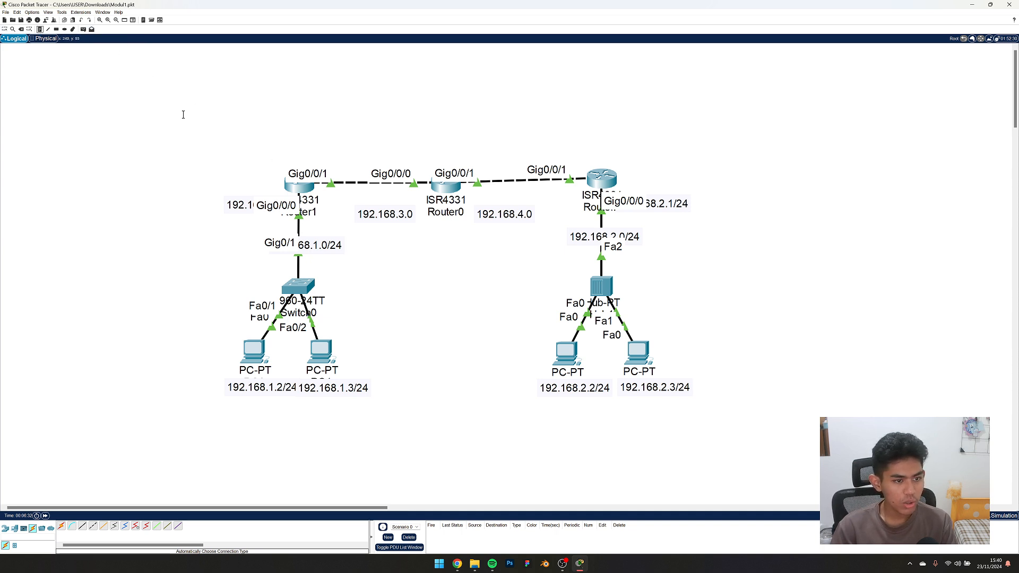
{"action": "left_click", "coordinate": [312, 149]}
{"action": "type", "text": "192.168.3.0"}
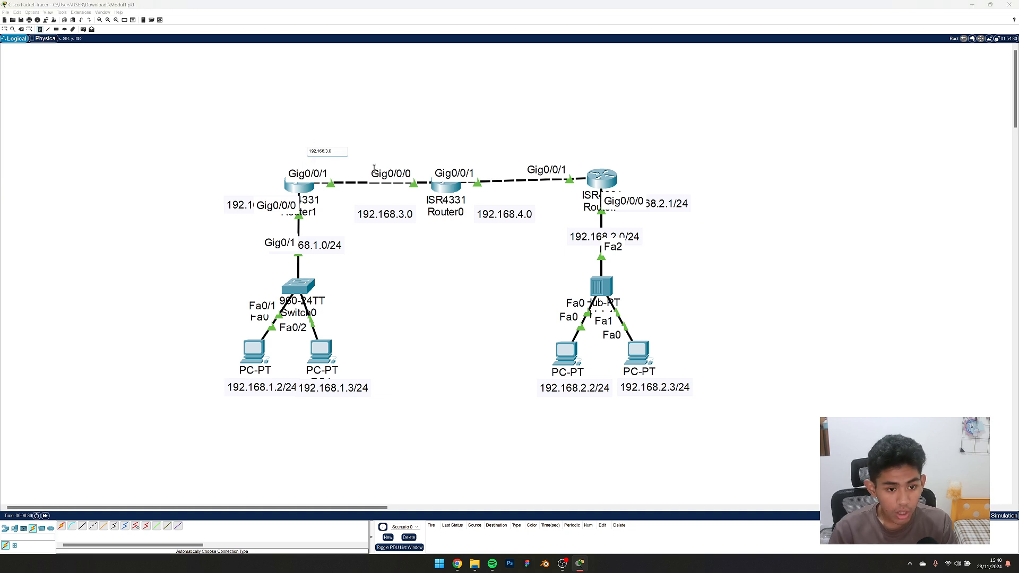
{"action": "key", "text": "Return"}
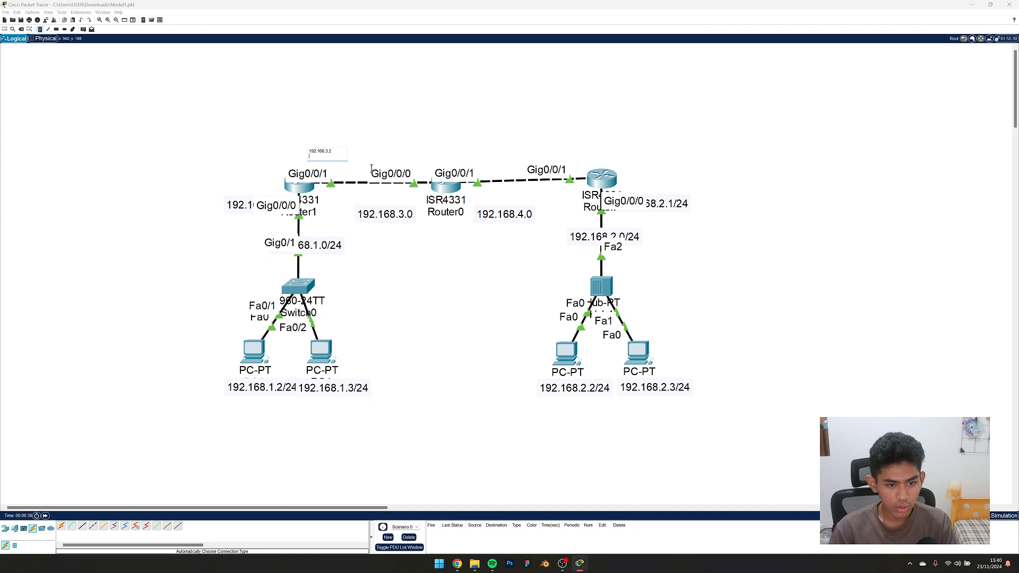
{"action": "key", "text": "BackSpace"}
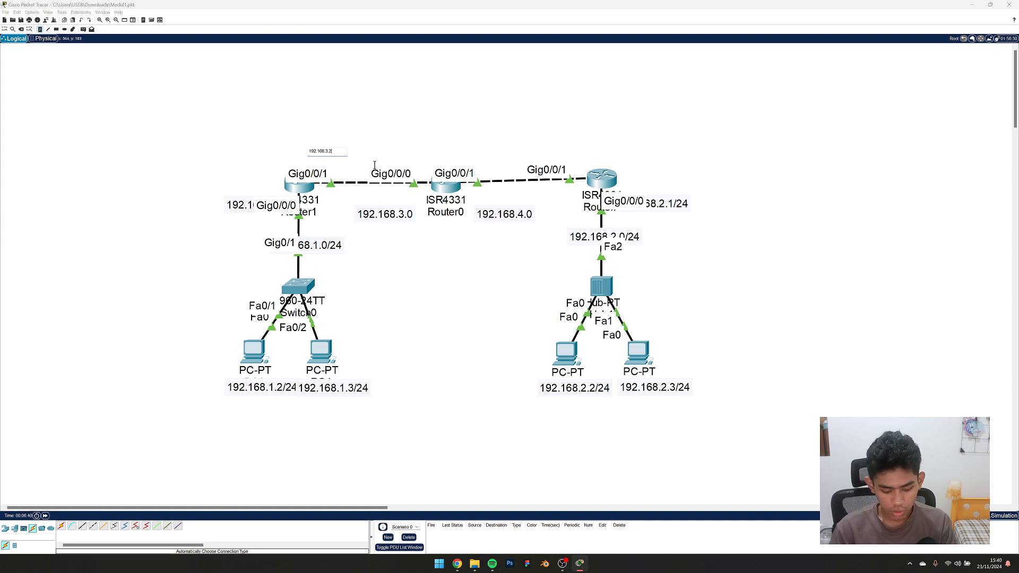
Add a text note reading 192.168.3.0 above Router0's Gig0/0/0 port label.
{"action": "left_click", "coordinate": [378, 147]}
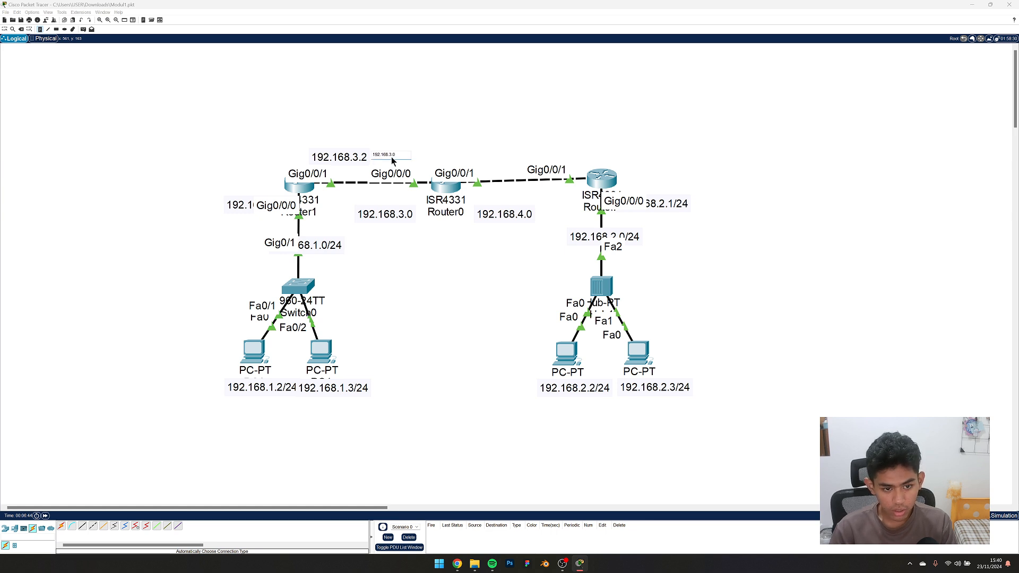
{"action": "left_click", "coordinate": [359, 159]}
{"action": "left_click", "coordinate": [438, 158]}
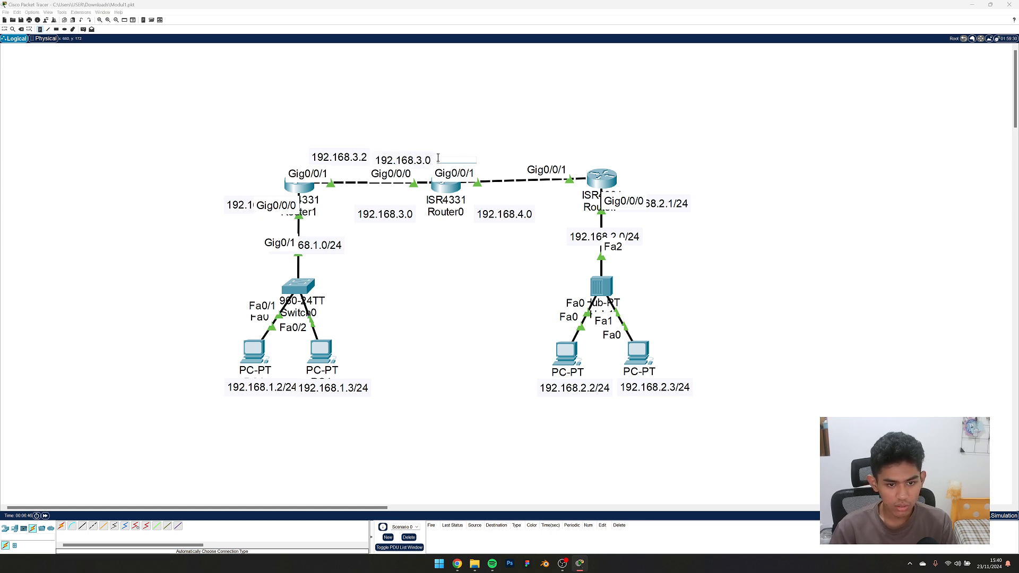
{"action": "key", "text": "Escape"}
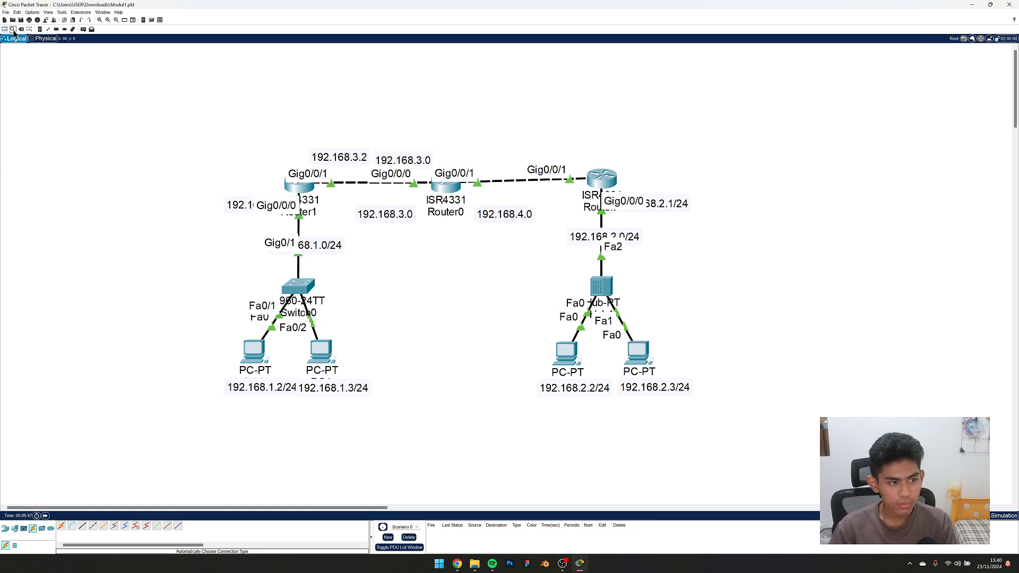
{"action": "left_click", "coordinate": [41, 30]}
{"action": "left_click", "coordinate": [348, 154]}
{"action": "key", "text": "Escape"}
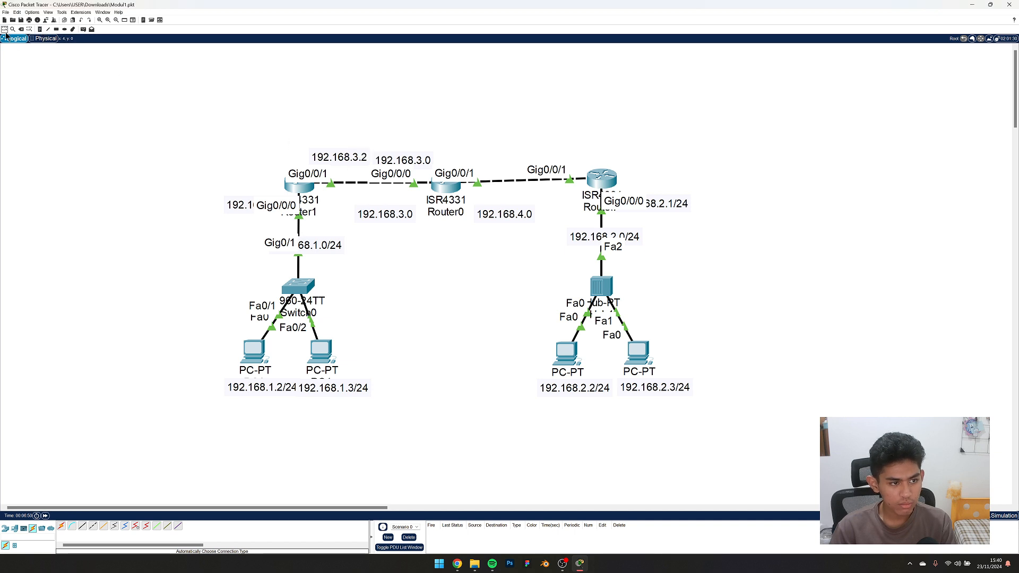
Change the note above Router1's Gig0/0/1 port to 192.168.3.1 and the one above Router0's Gig0/0/0 port to 192.168.3.2.
{"action": "left_click", "coordinate": [363, 157]}
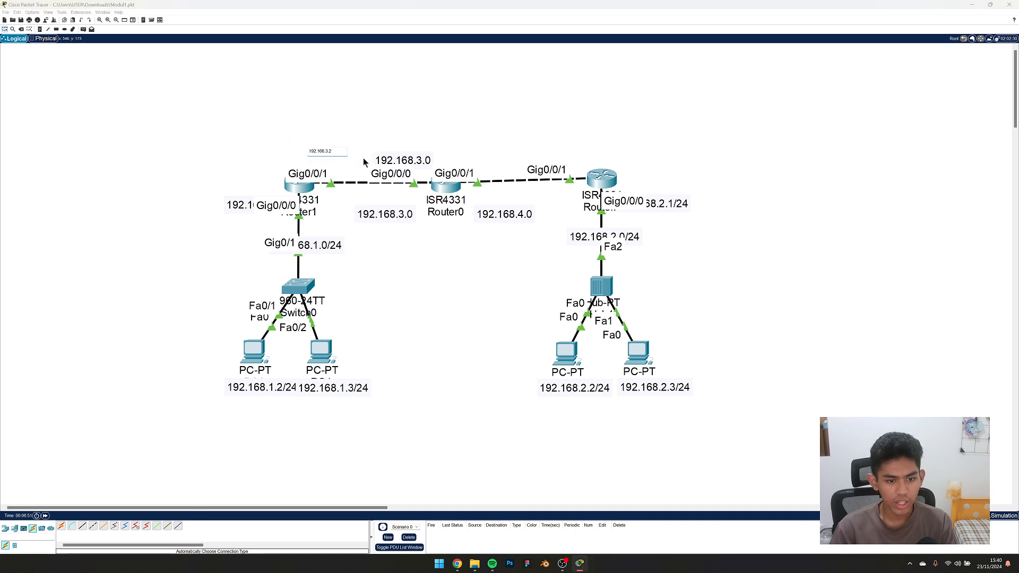
{"action": "left_click", "coordinate": [363, 158]}
{"action": "left_click", "coordinate": [340, 156]}
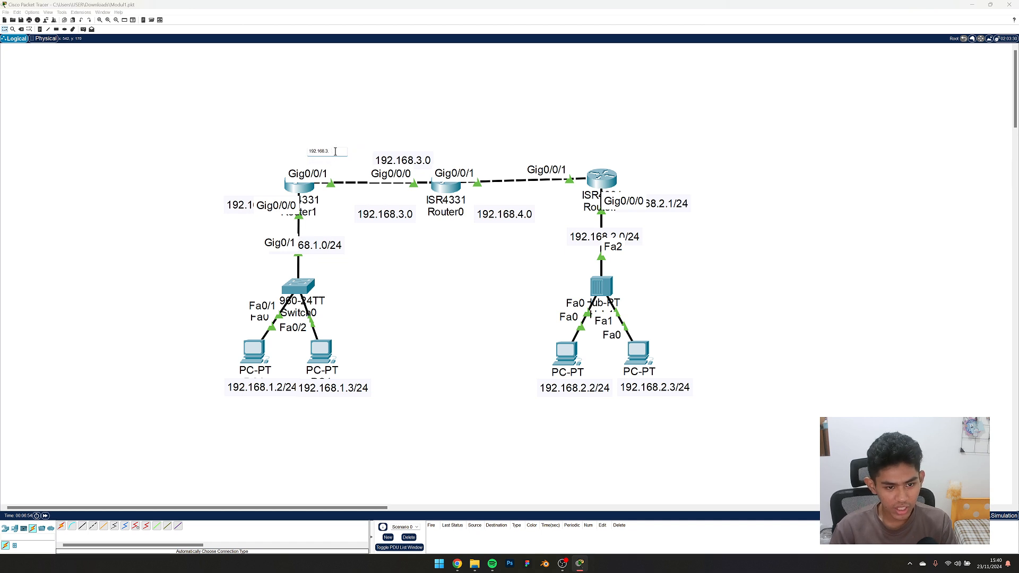
{"action": "type", "text": "1"}
{"action": "left_click", "coordinate": [405, 160]}
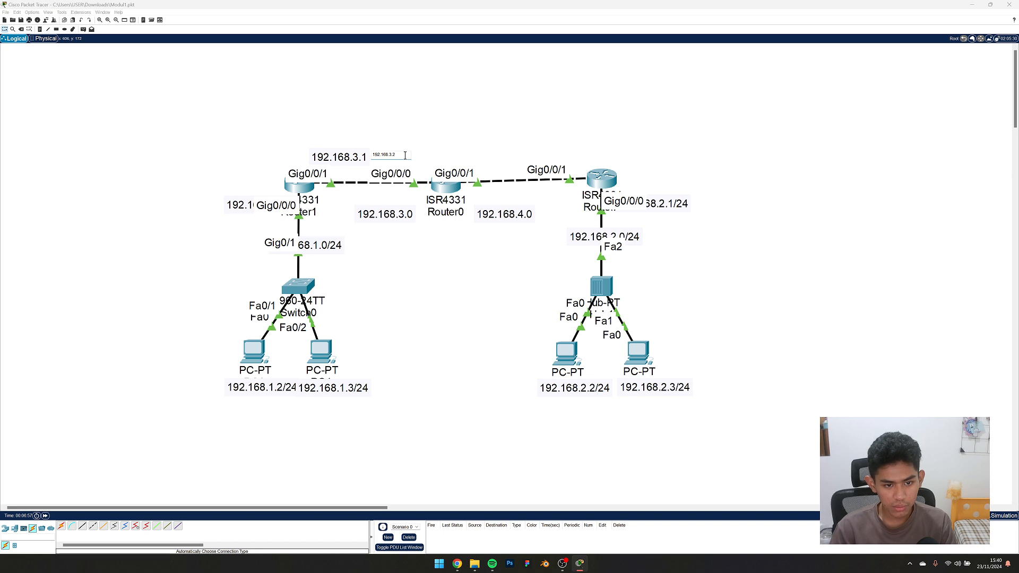
Move the 192.168.3.1 and 192.168.3.2 notes away from Router0, and add a text note reading 192.168.4.1 above Router0's Gig0/0/1 port label.
{"action": "left_click_drag", "start_coordinate": [334, 157], "coordinate": [290, 153]}
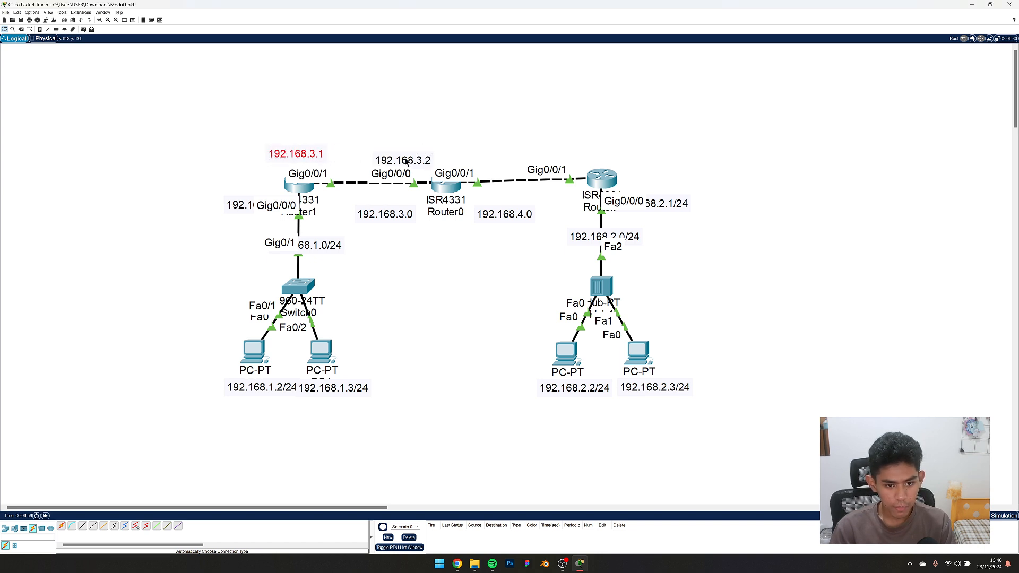
{"action": "left_click_drag", "start_coordinate": [405, 162], "coordinate": [374, 156]}
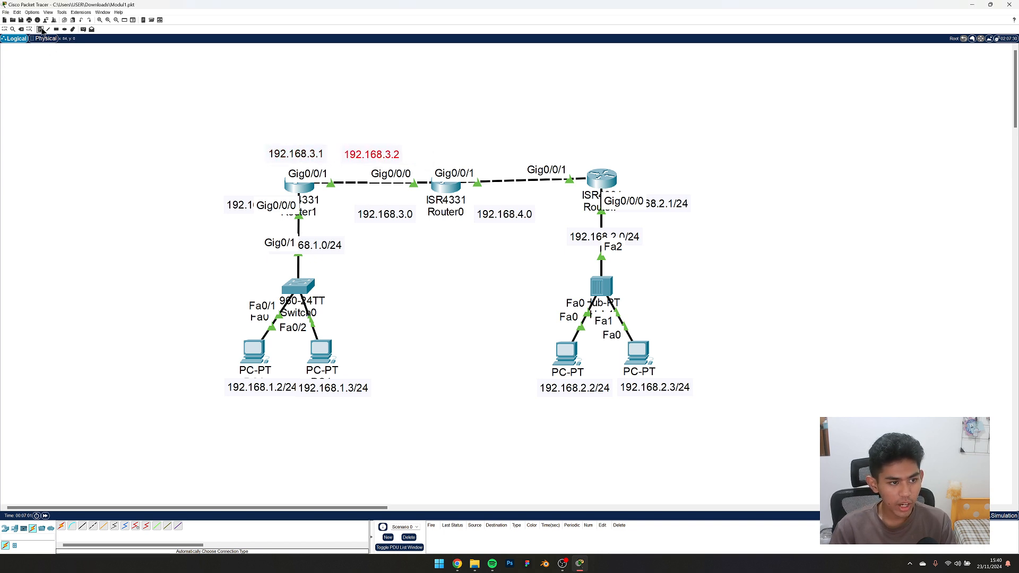
{"action": "left_click", "coordinate": [435, 156]}
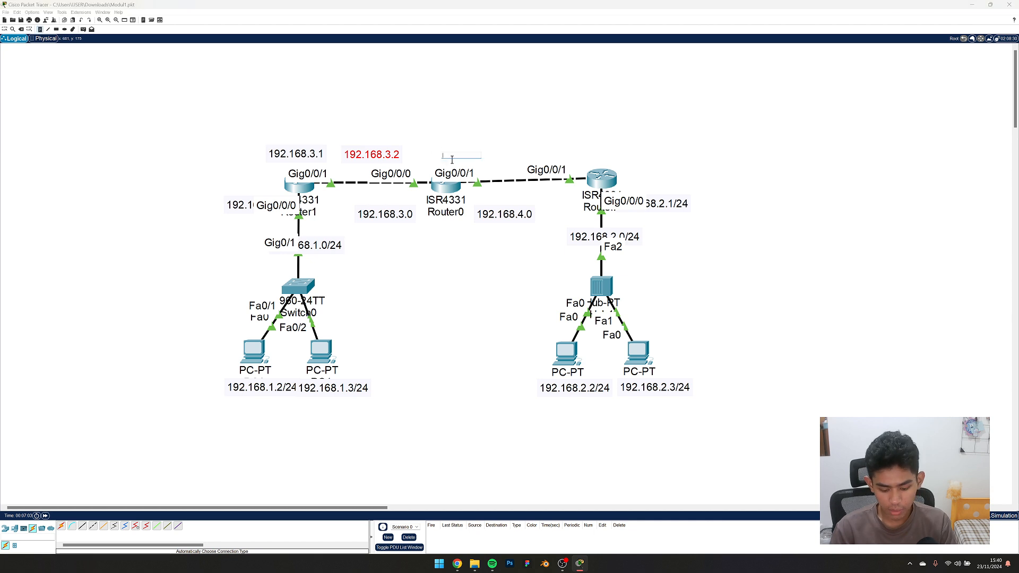
{"action": "type", "text": "192.168.3.0"}
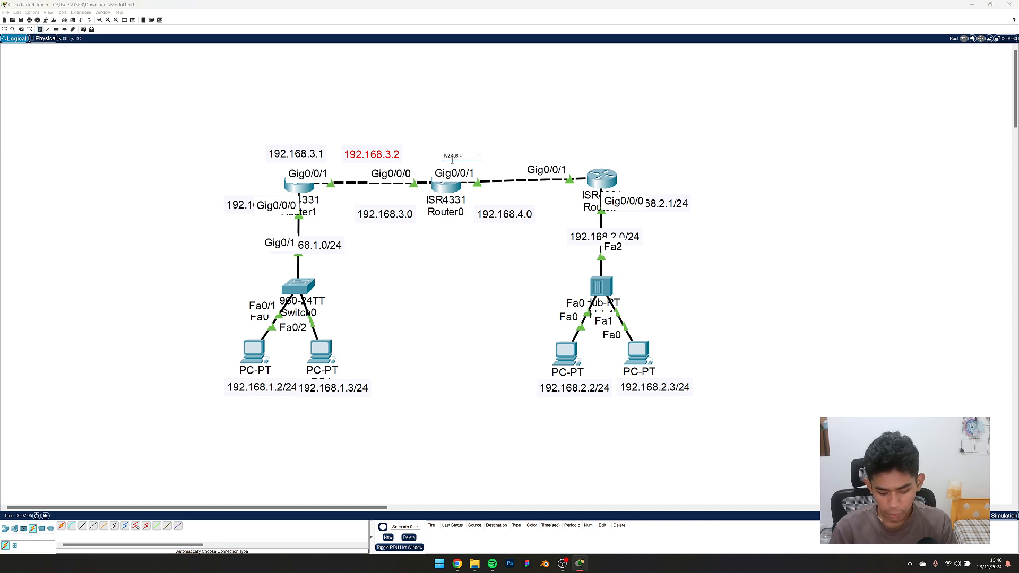
Add a text note reading 192.168.4.2 above the Gig0/0/1 port label of the router on the hub side.
{"action": "left_click", "coordinate": [521, 154]}
{"action": "type", "text": "192.168.3.0"}
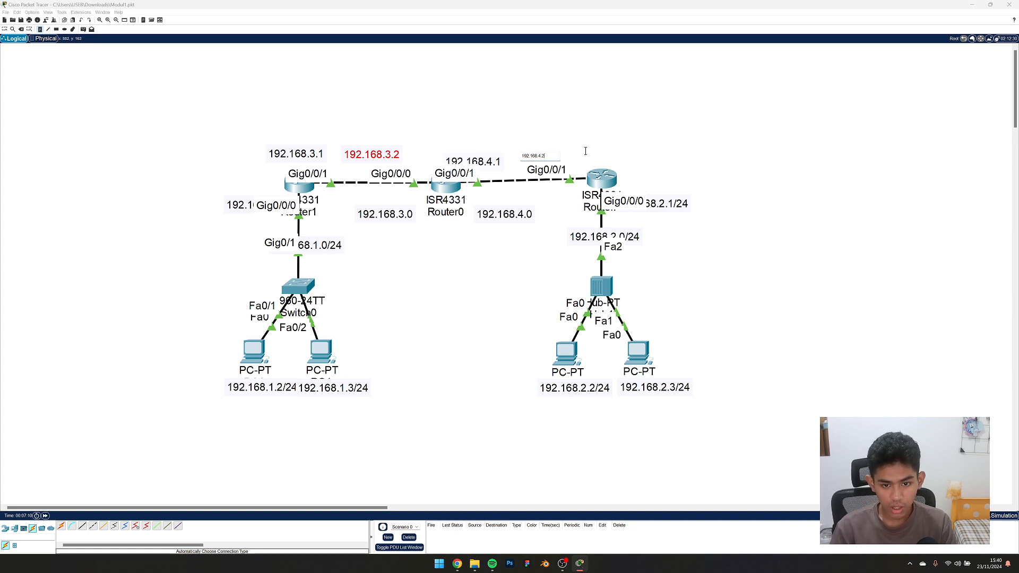
{"action": "type", "text": "4.2"}
{"action": "key", "text": "Return"}
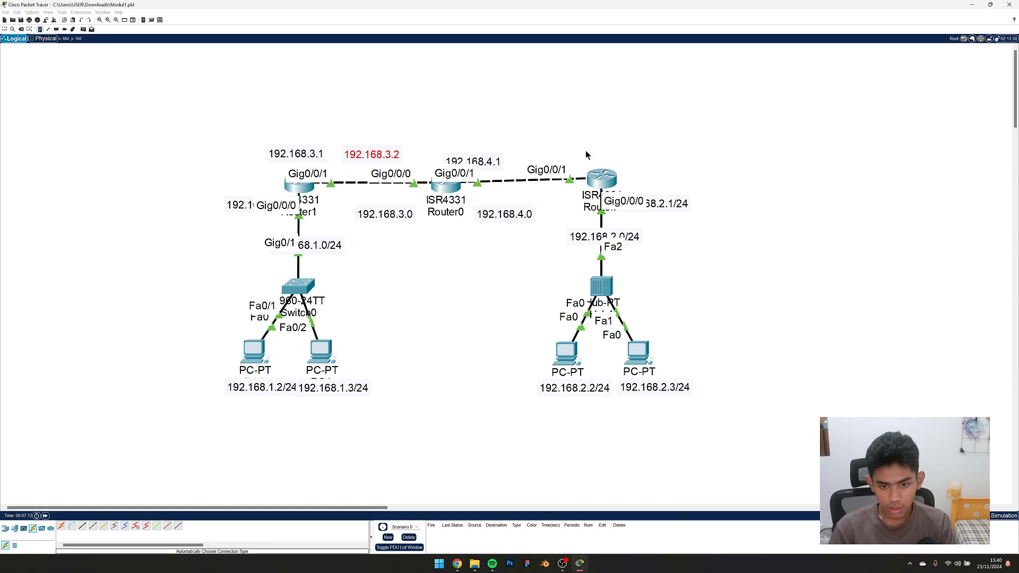
{"action": "left_click", "coordinate": [586, 151]}
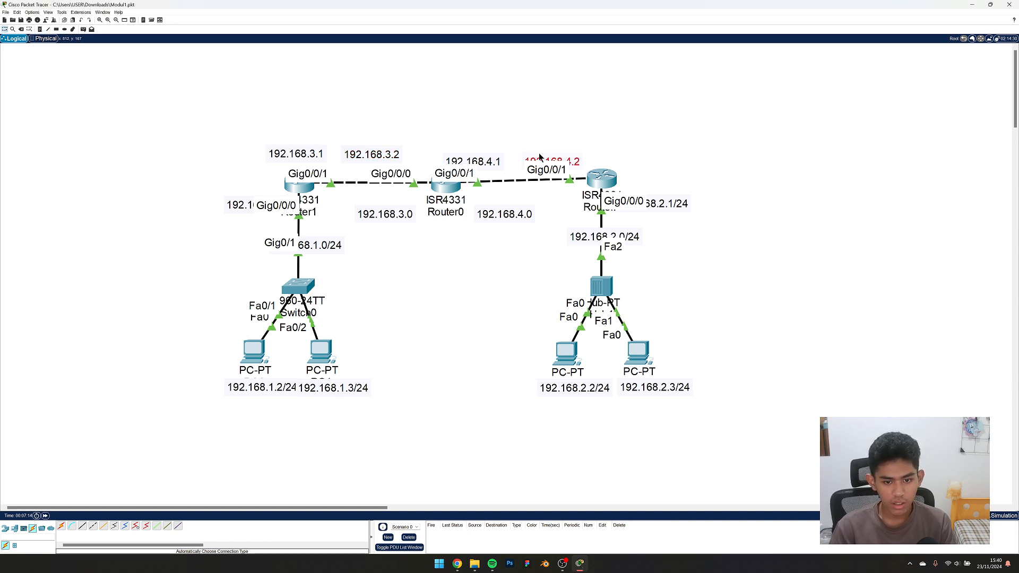
Arrange the 192.168.3.2, 192.168.4.1 and 192.168.4.2 notes clear of and just above their respective router port labels.
{"action": "left_click_drag", "start_coordinate": [540, 159], "coordinate": [535, 148]}
{"action": "left_click_drag", "start_coordinate": [473, 163], "coordinate": [471, 155]}
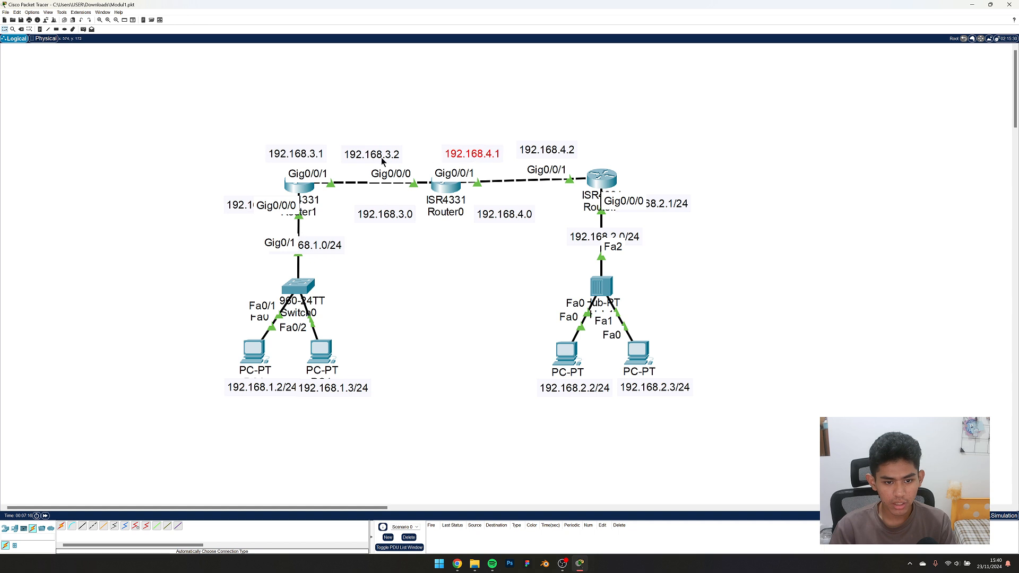
{"action": "left_click_drag", "start_coordinate": [384, 159], "coordinate": [406, 161]}
{"action": "left_click_drag", "start_coordinate": [469, 157], "coordinate": [565, 149]}
{"action": "left_click", "coordinate": [406, 358]}
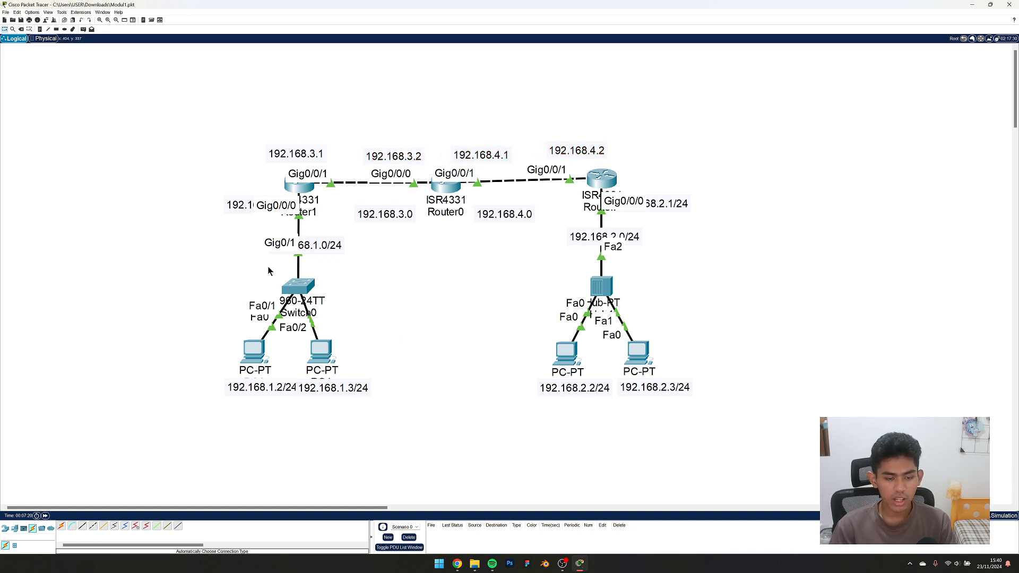
Test a simple PDU from PC1 to PC2 in simulation mode, and delete the test scenario.
{"action": "key", "text": "shift+s"}
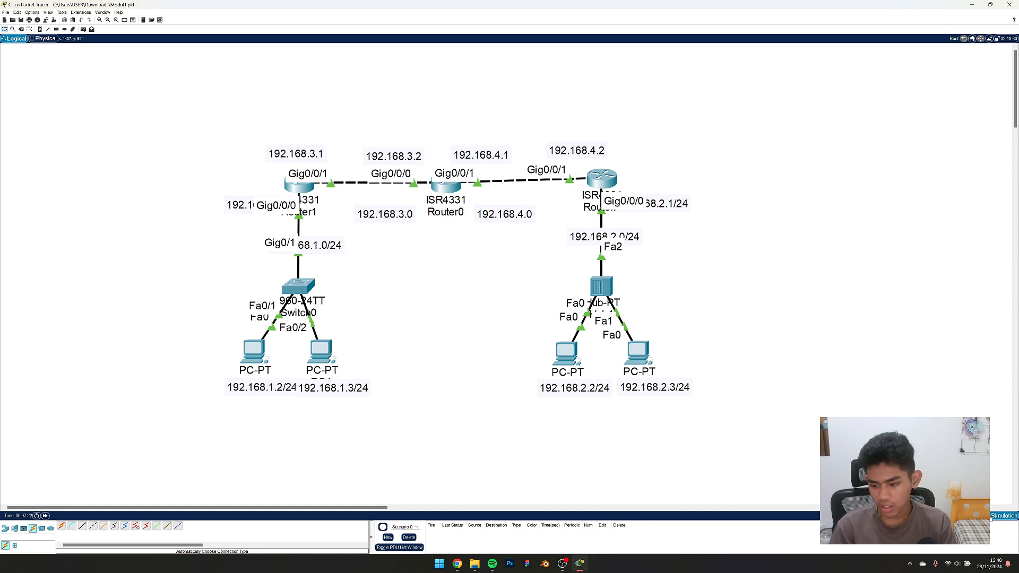
{"action": "left_click", "coordinate": [84, 30]}
{"action": "left_click", "coordinate": [322, 351]}
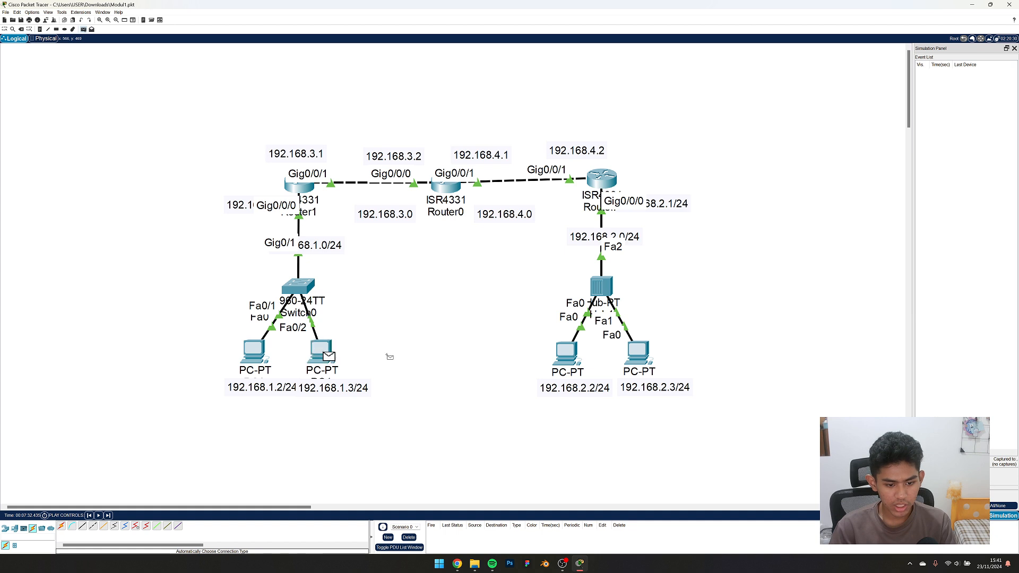
{"action": "left_click", "coordinate": [565, 351]}
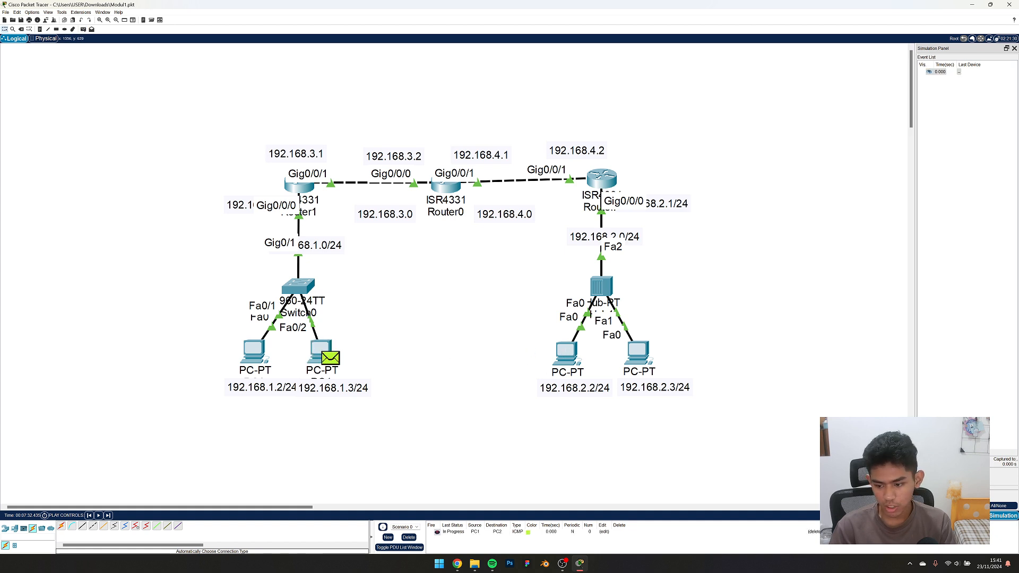
{"action": "left_click", "coordinate": [967, 478]}
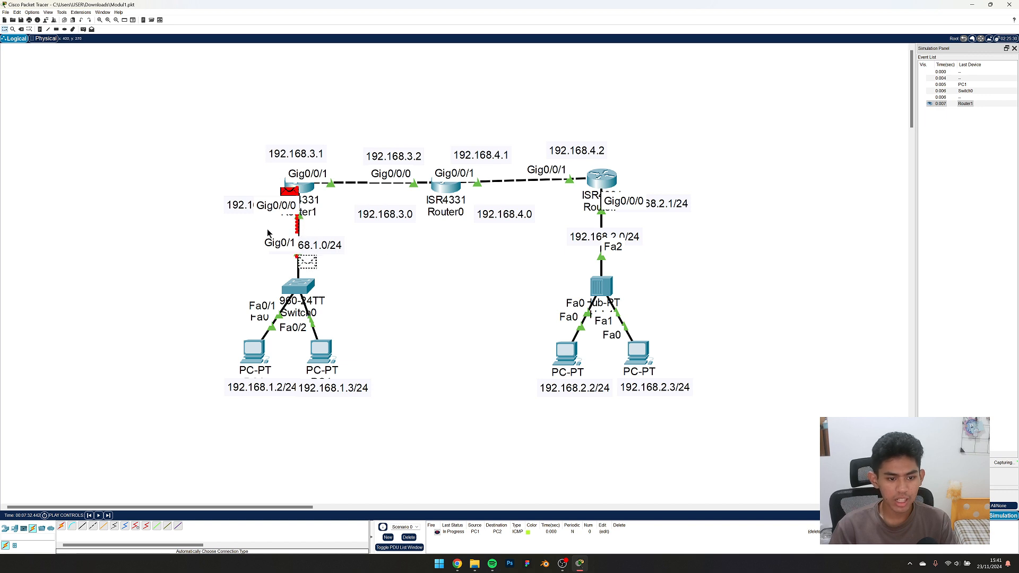
{"action": "left_click", "coordinate": [1014, 48]}
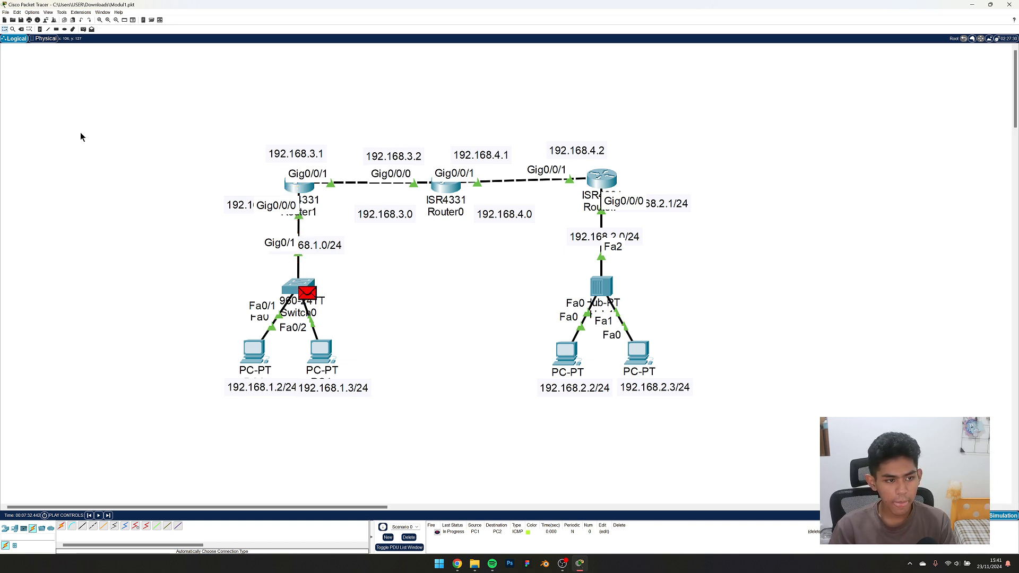
{"action": "left_click", "coordinate": [408, 537]}
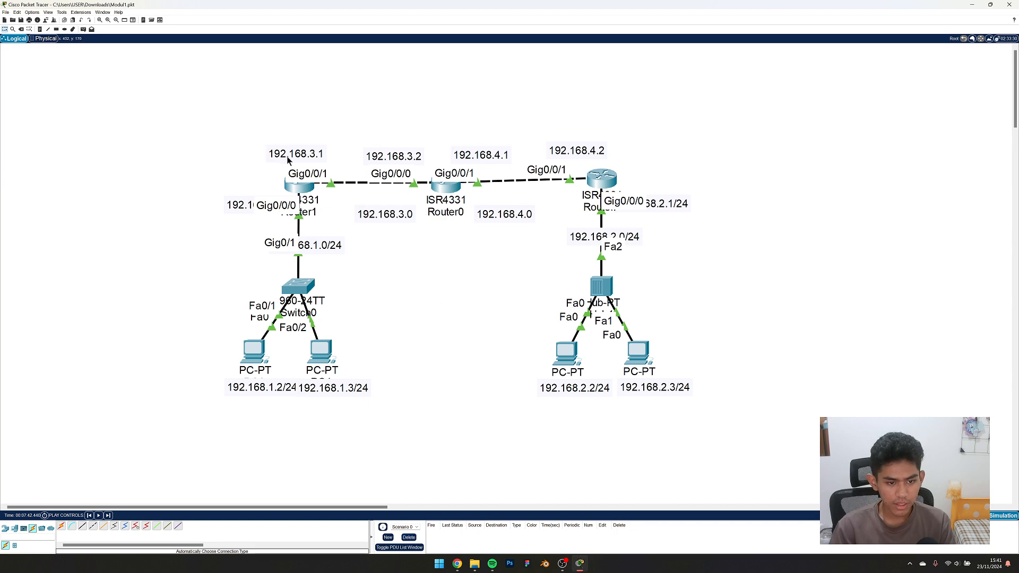
Open Router1's configuration window, and centre the 192.168.4.0 network note below the link between Router0 and the hub-side router.
{"action": "left_click", "coordinate": [307, 182]}
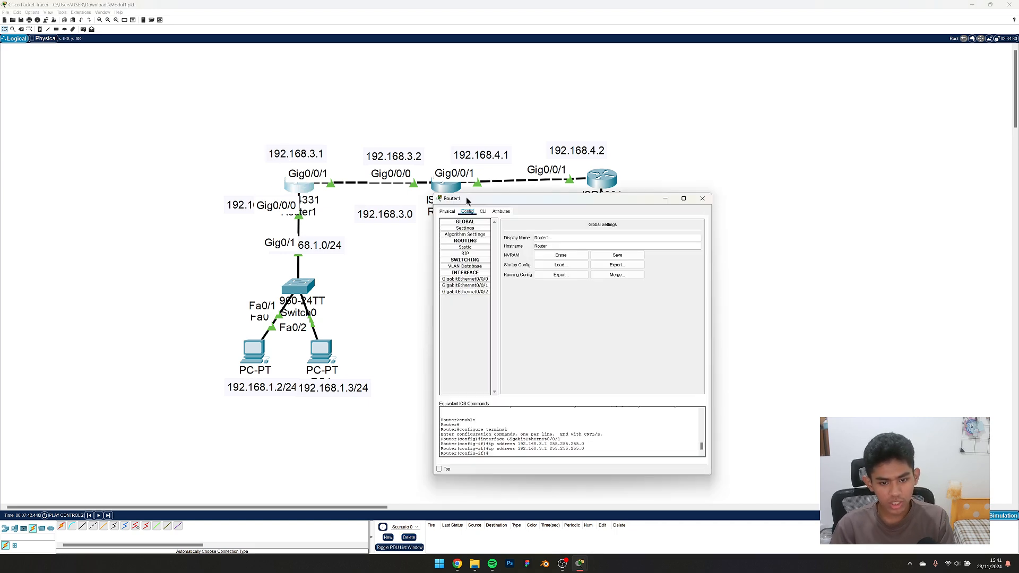
{"action": "left_click_drag", "start_coordinate": [466, 196], "coordinate": [340, 308]}
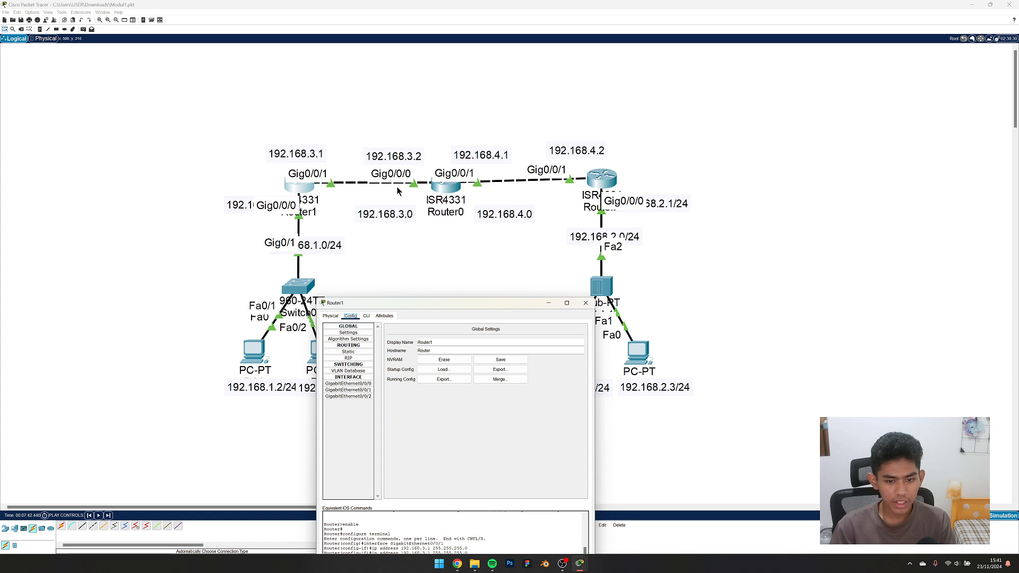
{"action": "left_click_drag", "start_coordinate": [519, 218], "coordinate": [536, 212]}
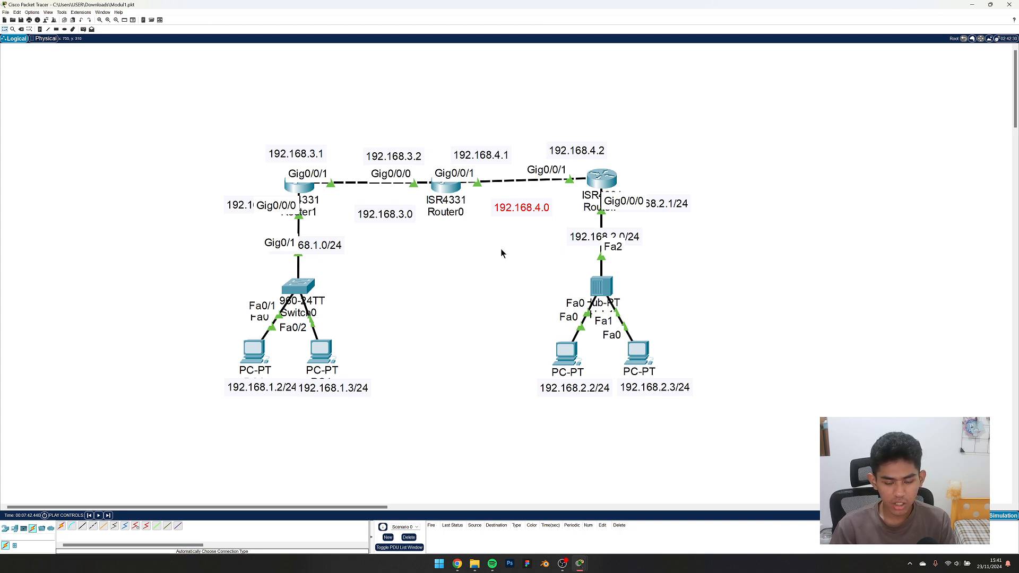
{"action": "double_click", "coordinate": [638, 242]}
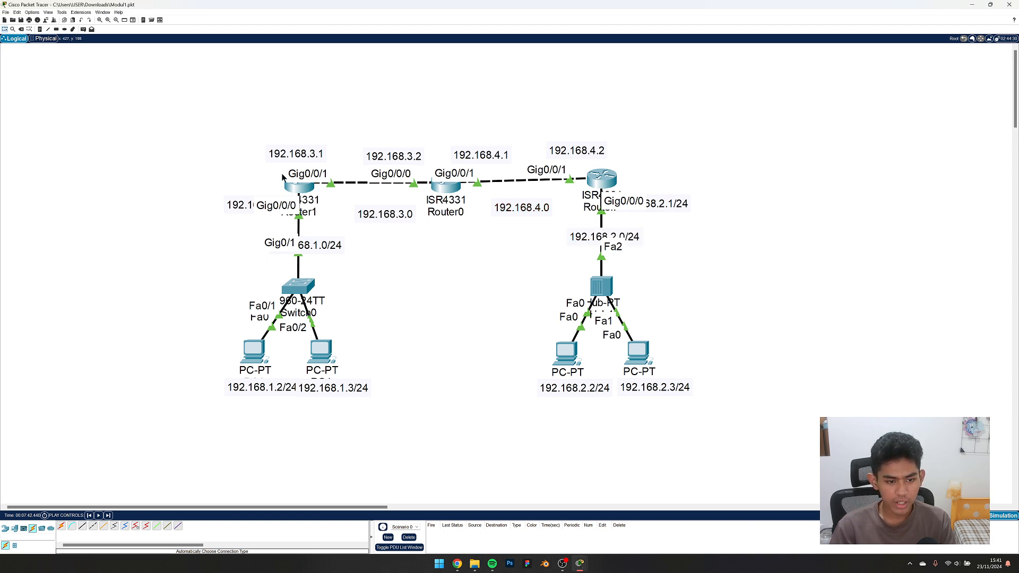
Add a static route on Router1 to network 192.168.2.0 with mask 255.255.255.0 and next hop 192.168.3.2.
{"action": "left_click", "coordinate": [299, 184]}
{"action": "left_click", "coordinate": [348, 352]}
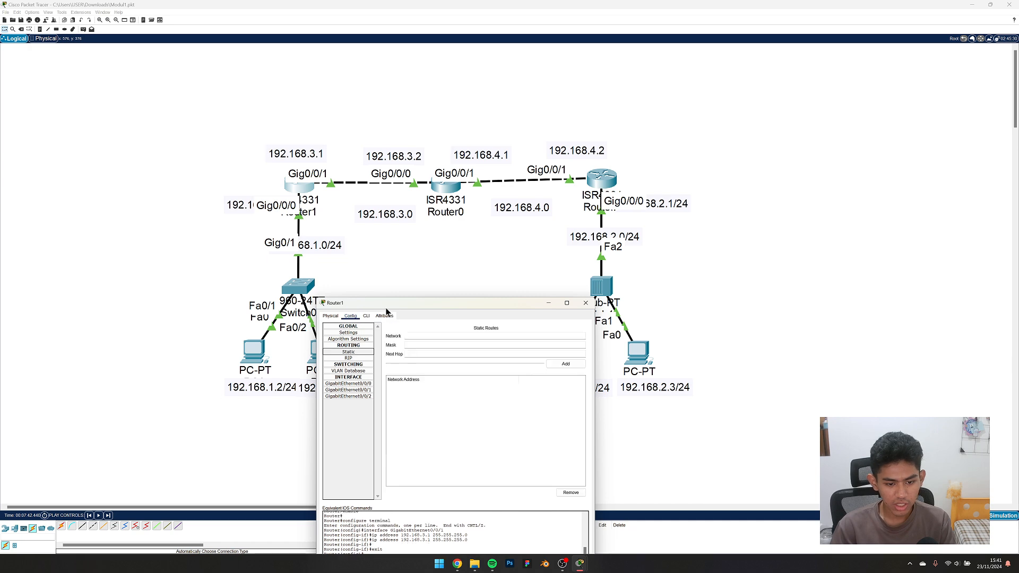
{"action": "left_click_drag", "start_coordinate": [392, 303], "coordinate": [730, 213]}
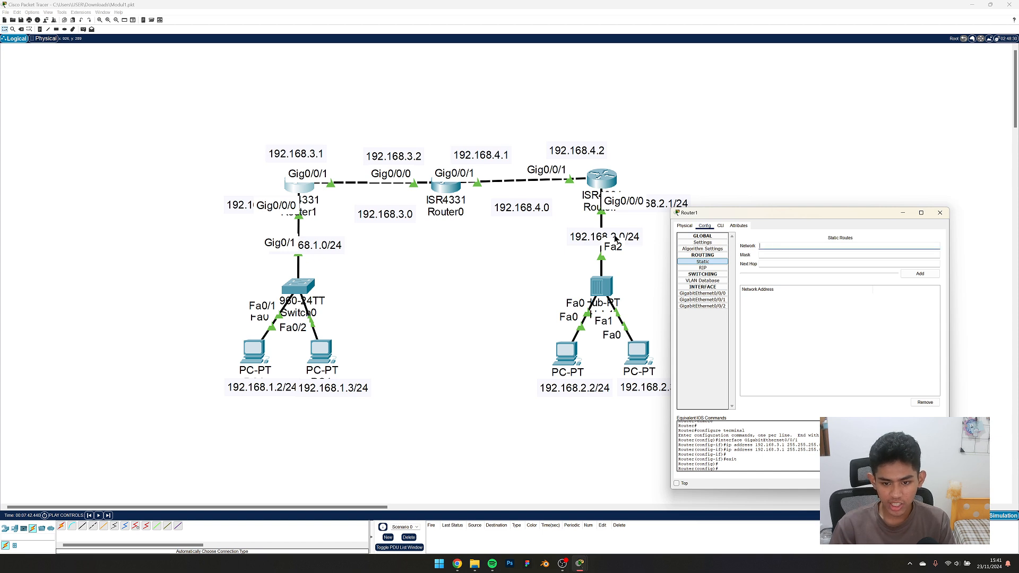
{"action": "type", "text": "192.168.3.0"}
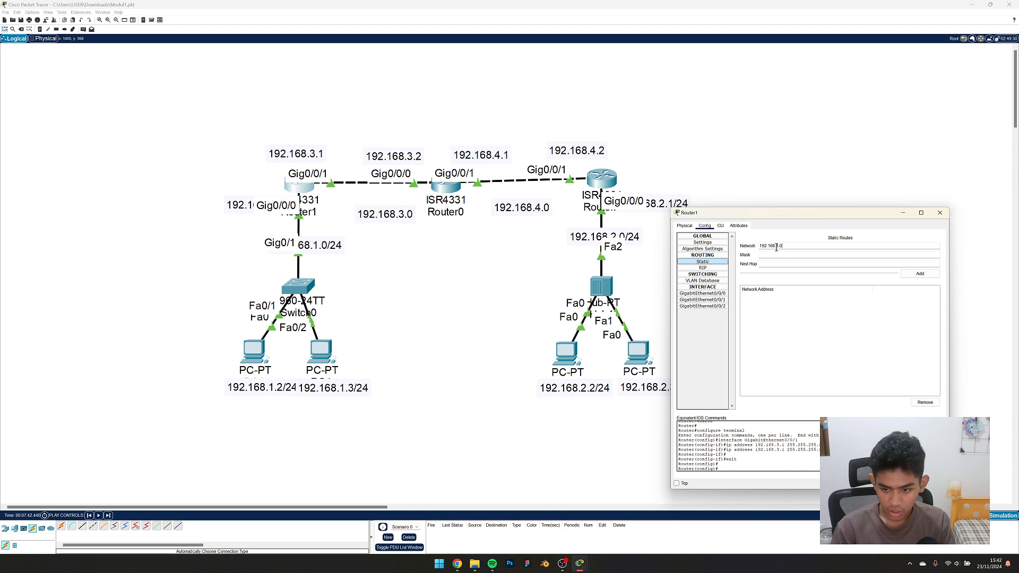
{"action": "type", "text": "2"}
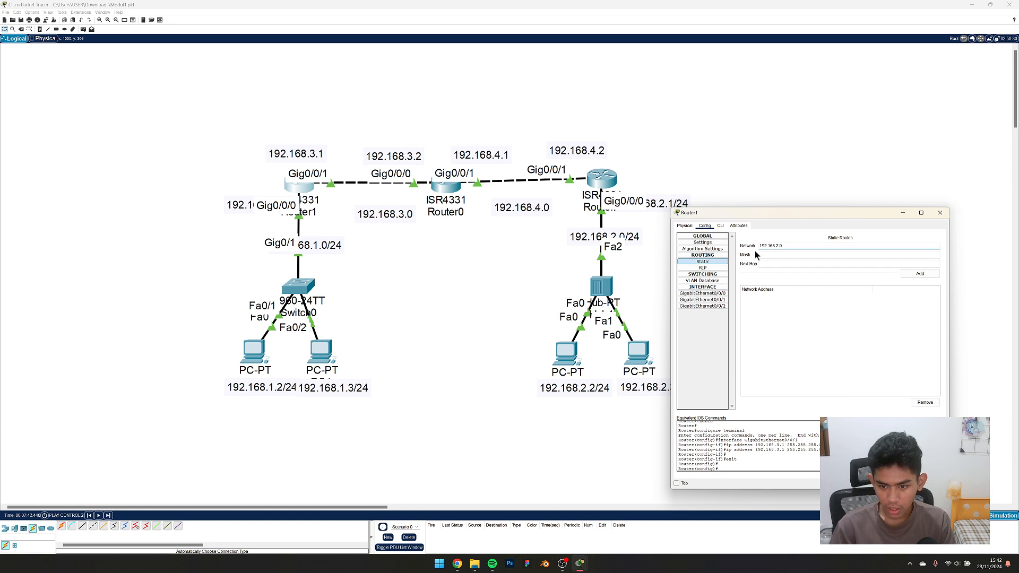
{"action": "left_click", "coordinate": [773, 264]}
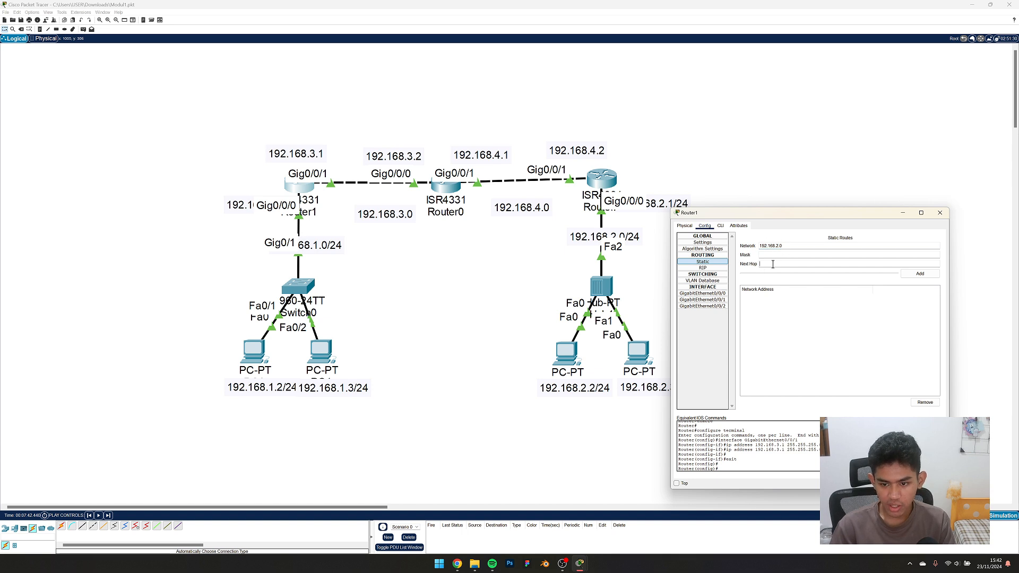
{"action": "left_click", "coordinate": [787, 266]}
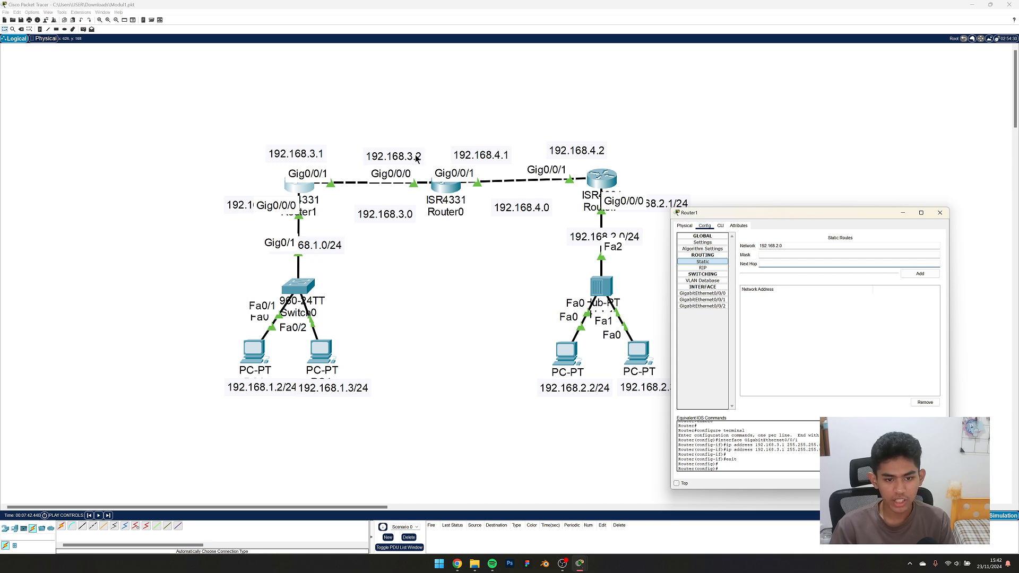
{"action": "type", "text": "192.168.3.0"}
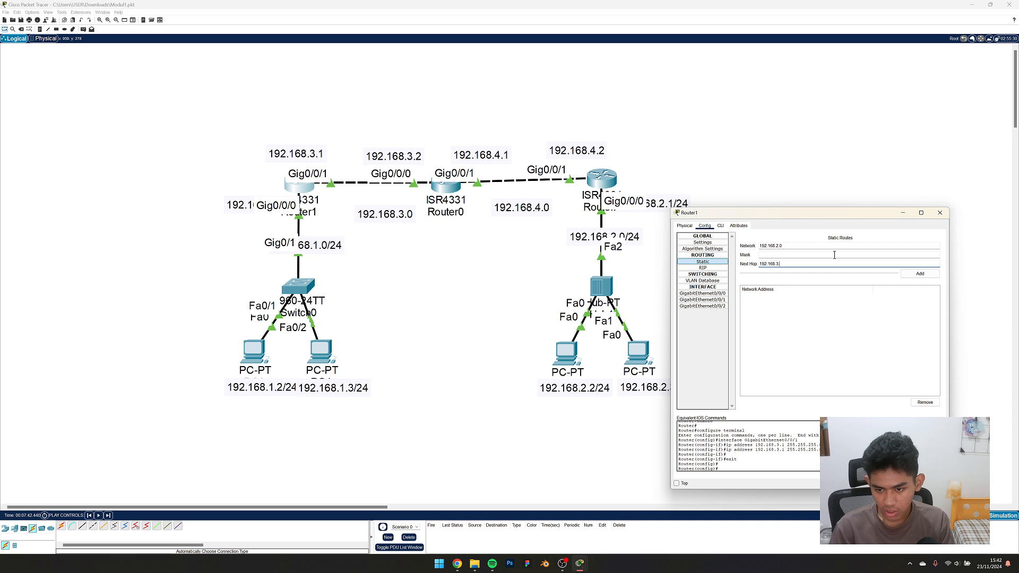
{"action": "left_click", "coordinate": [834, 255]}
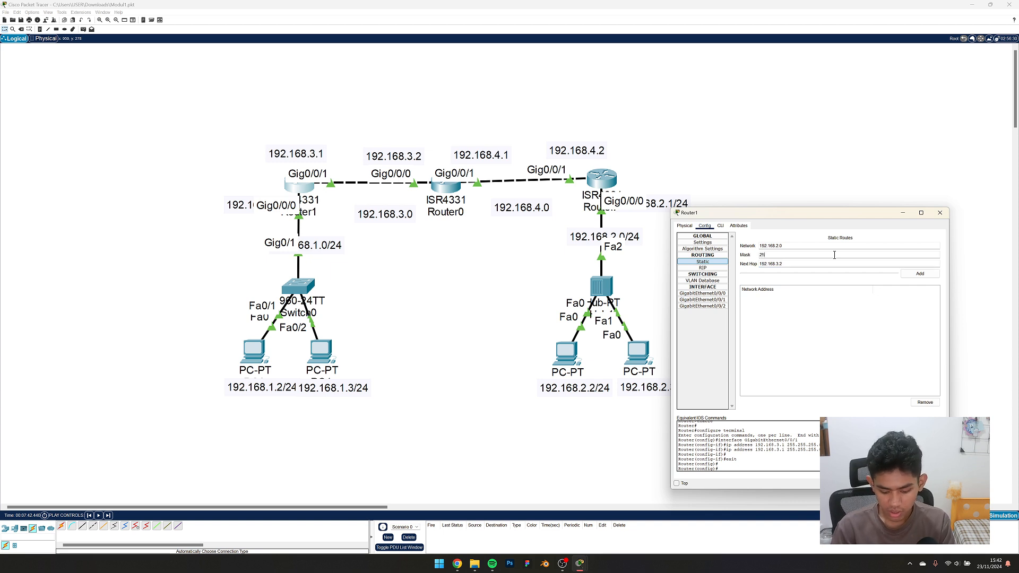
{"action": "type", "text": "255.255.25"}
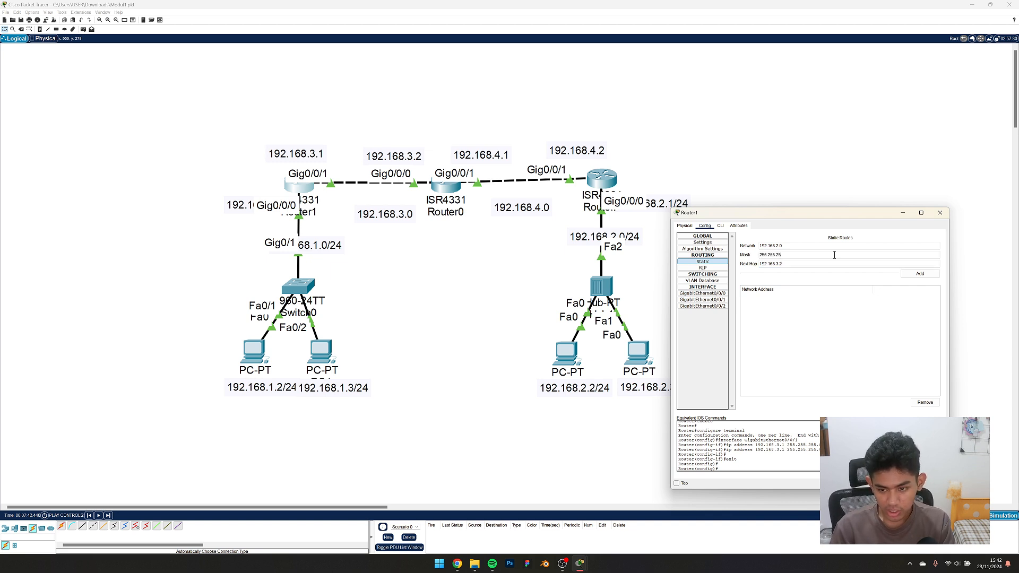
{"action": "type", "text": "5.0"}
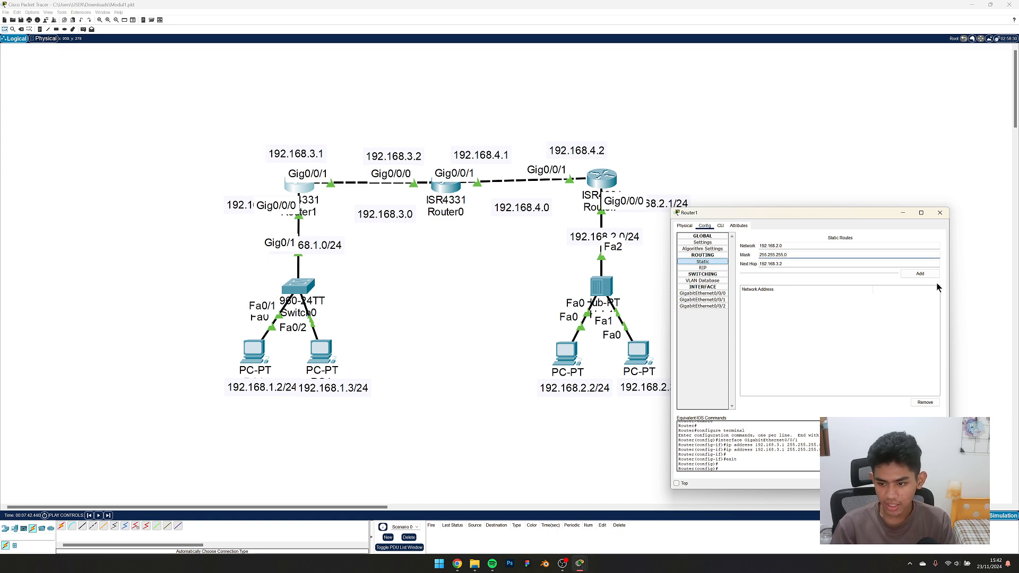
{"action": "left_click", "coordinate": [918, 273]}
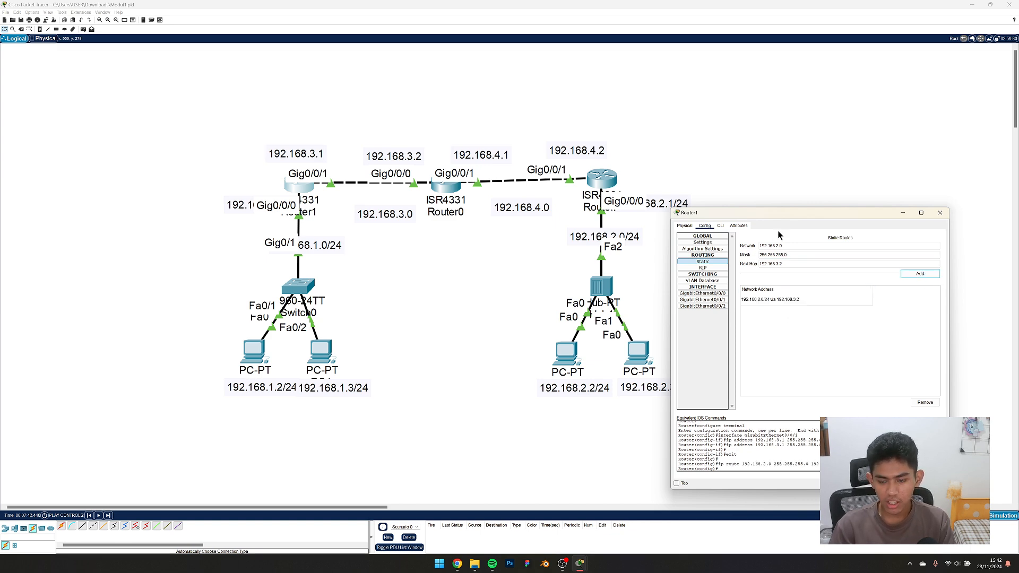
Add a second static route on Router1 to network 192.168.4.0, mask 255.255.255.0, via next hop 192.168.3.2, and close its configuration.
{"action": "left_click_drag", "start_coordinate": [769, 212], "coordinate": [795, 216]}
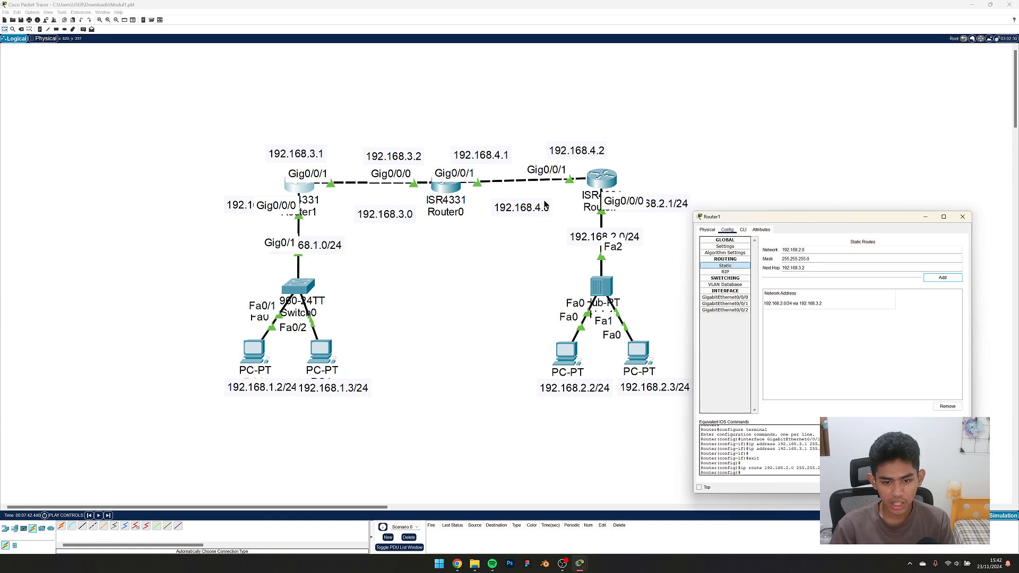
{"action": "left_click", "coordinate": [800, 250]}
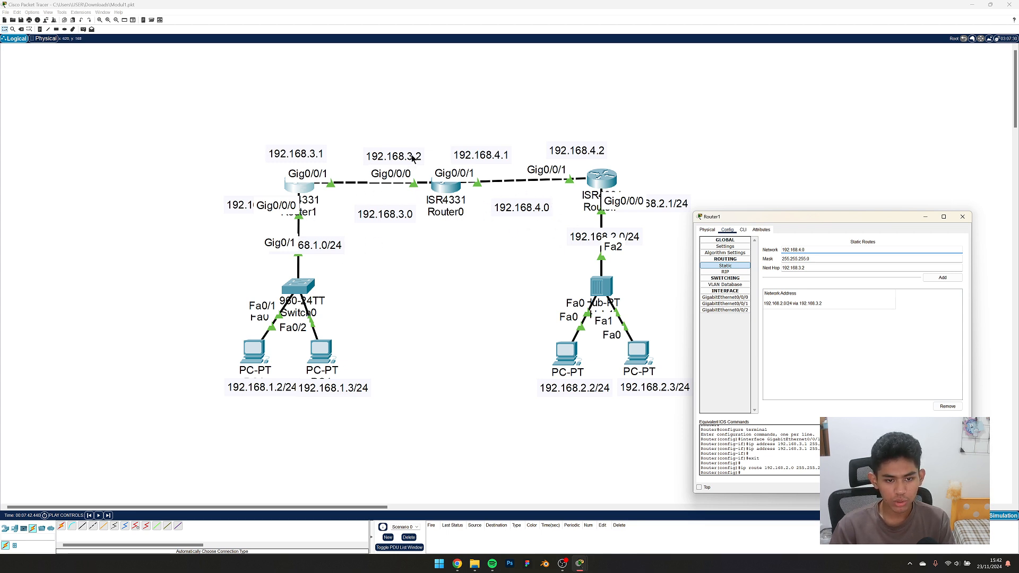
{"action": "left_click", "coordinate": [812, 271]}
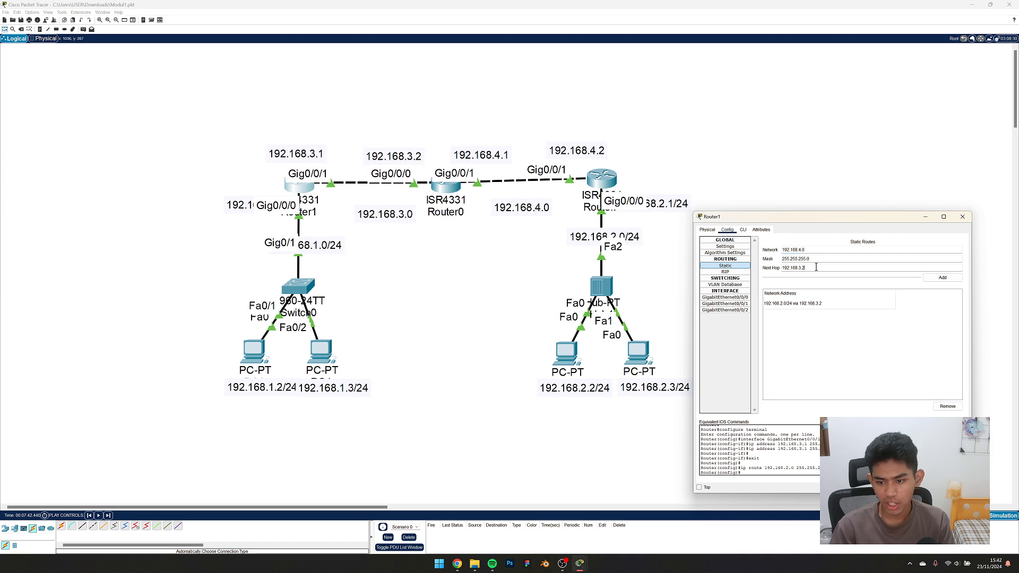
{"action": "left_click", "coordinate": [942, 277]}
{"action": "left_click_drag", "start_coordinate": [762, 220], "coordinate": [489, 206]}
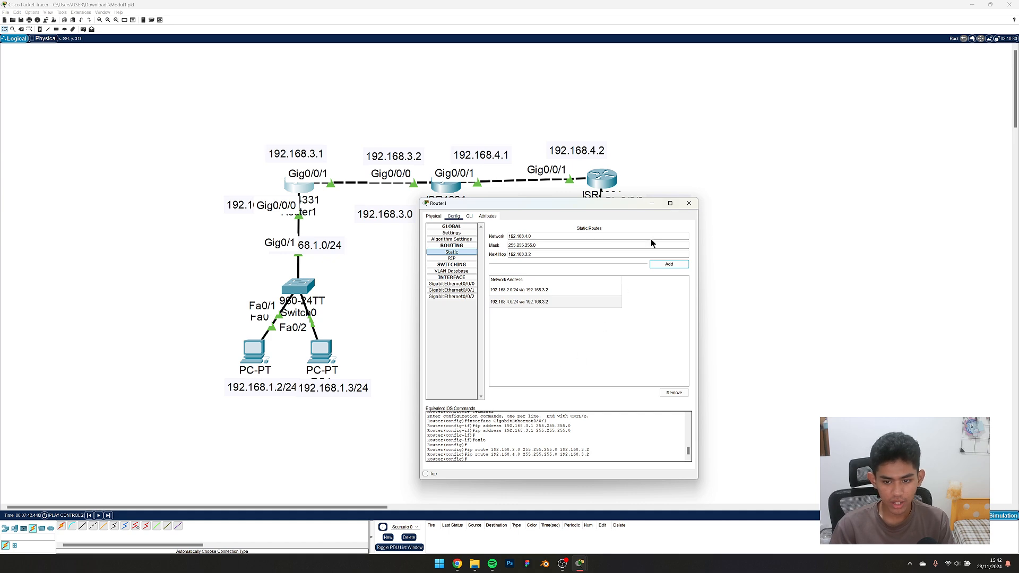
{"action": "left_click", "coordinate": [689, 203]}
Open Router0's static routing settings and enter 192.168.2.0 as the destination network, keeping the topology in view.
{"action": "left_click", "coordinate": [446, 192]}
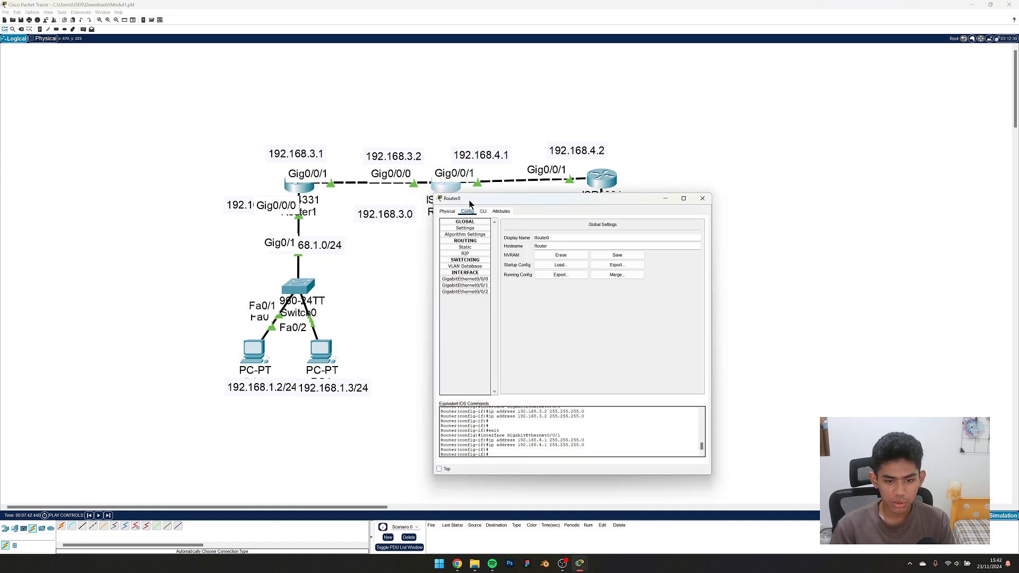
{"action": "left_click_drag", "start_coordinate": [468, 203], "coordinate": [741, 214]}
{"action": "left_click", "coordinate": [677, 270]}
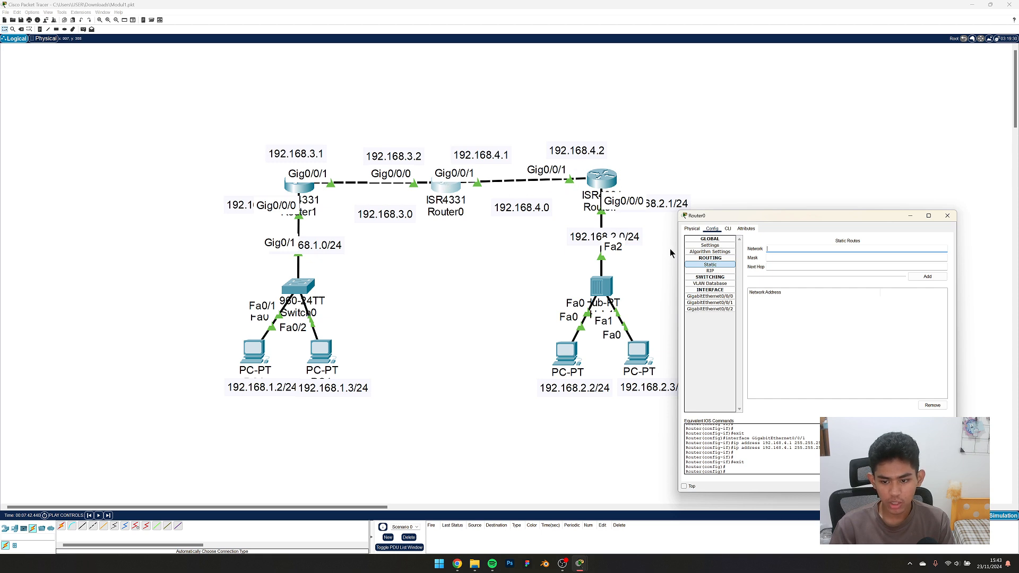
{"action": "type", "text": "192.168.3.0"}
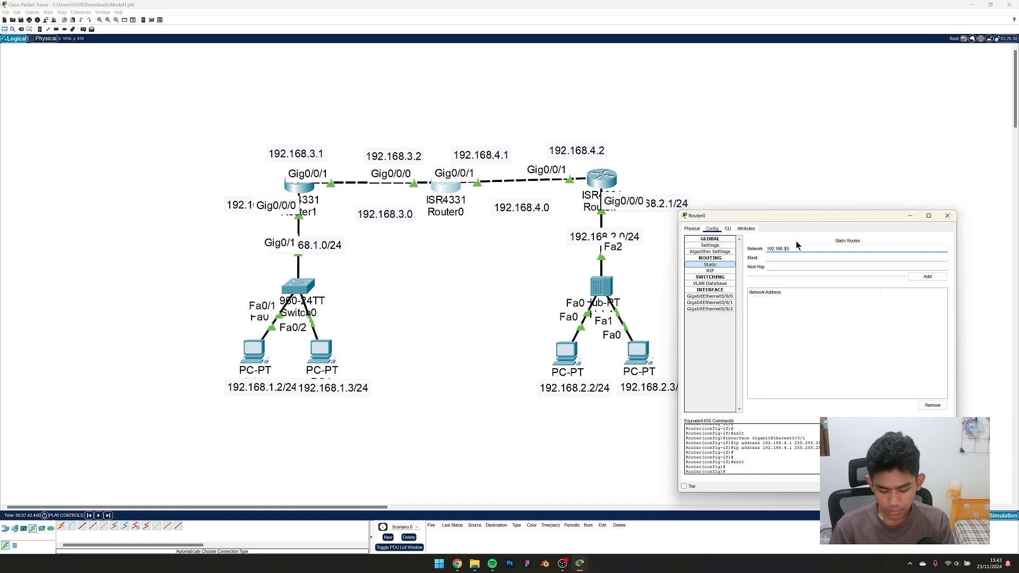
{"action": "key", "text": "BackSpace"}
{"action": "key", "text": "BackSpace"}
{"action": "key", "text": "BackSpace"}
{"action": "type", "text": "2.0"}
{"action": "key", "text": "Tab"}
{"action": "key", "text": "Tab"}
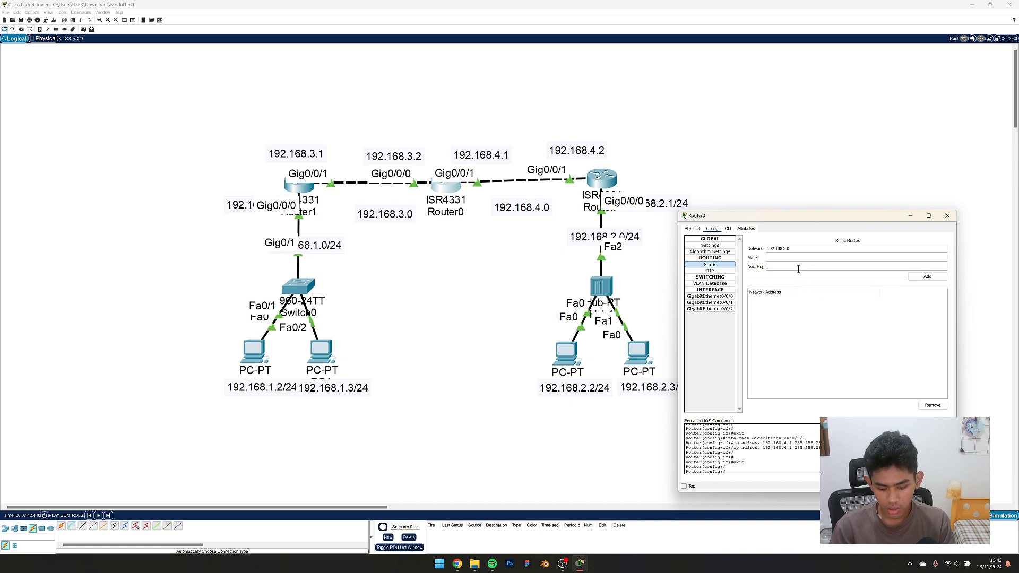
Set next hop 192.168.4.2 and mask 255.255.255.0 for the 192.168.2.0 network, and add the static route to Router0.
{"action": "type", "text": "192.168.3.0"}
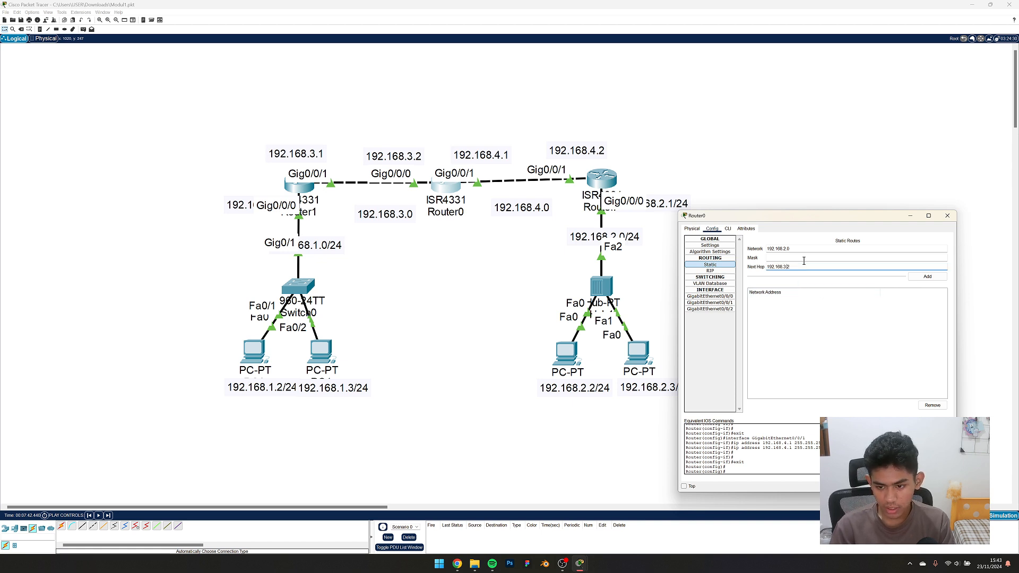
{"action": "left_click", "coordinate": [805, 258]}
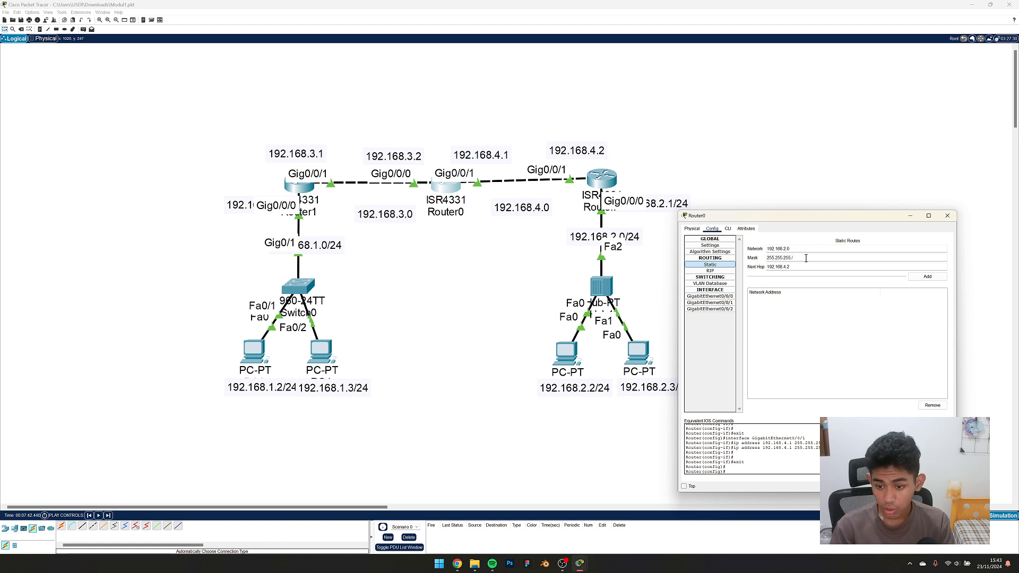
{"action": "type", "text": "255.255.255./"}
{"action": "key", "text": "BackSpace"}
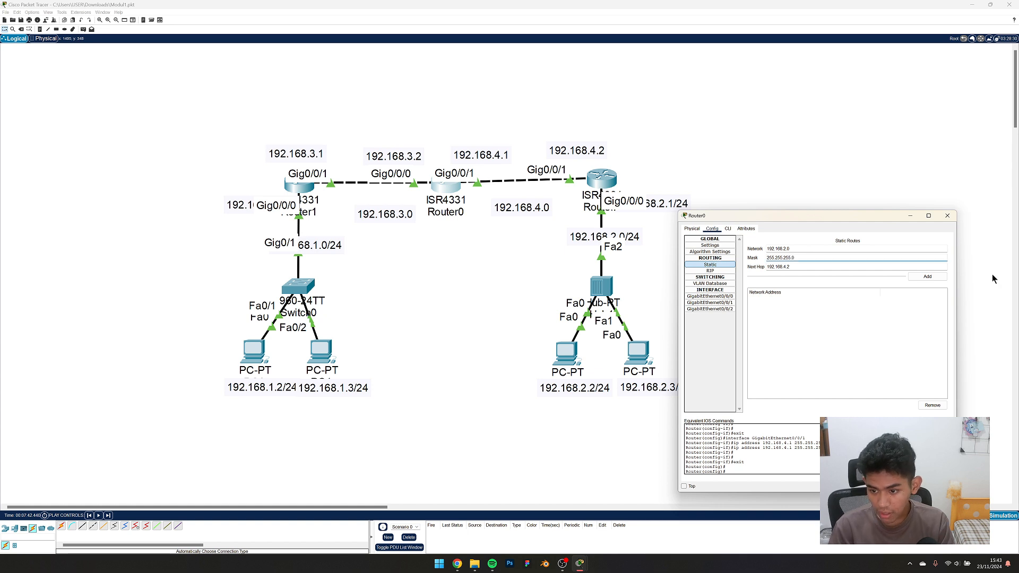
{"action": "left_click", "coordinate": [927, 276]}
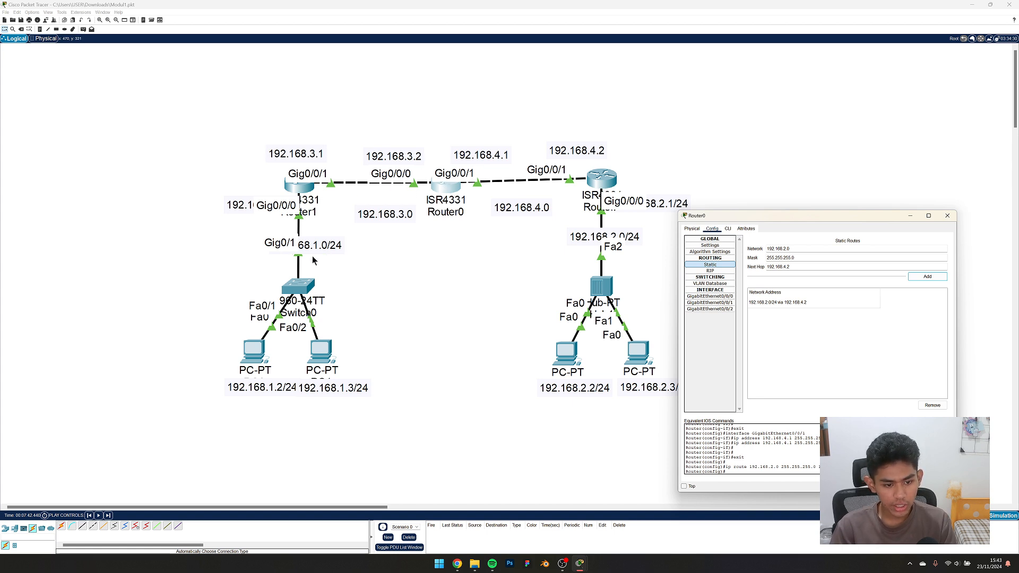
Add a second static route on Router0 to network 192.168.1.0, mask 255.255.255.0, via next hop 192.168.3.1, and close its configuration.
{"action": "left_click", "coordinate": [778, 246]}
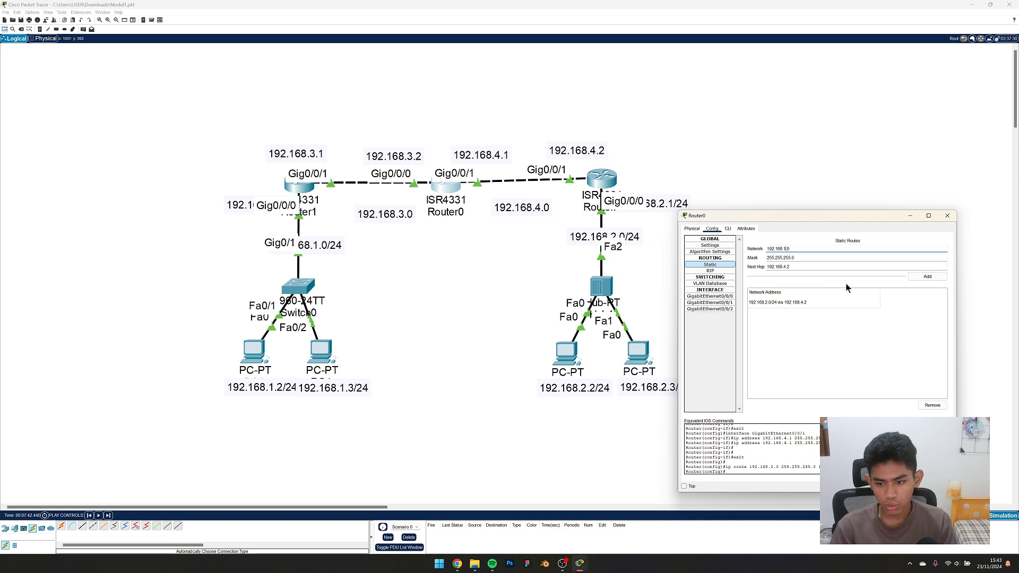
{"action": "left_click", "coordinate": [826, 265]}
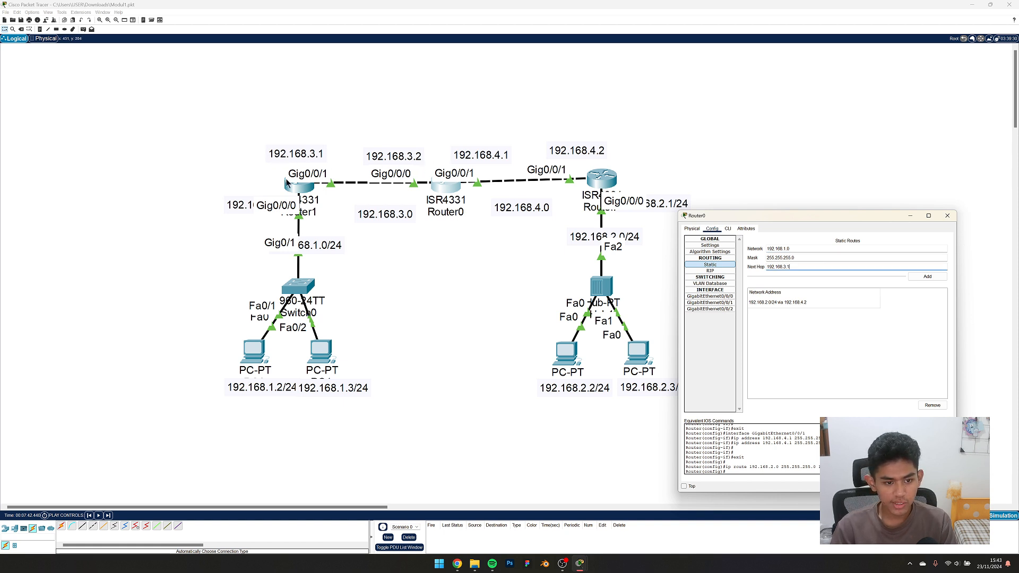
{"action": "left_click", "coordinate": [929, 276]}
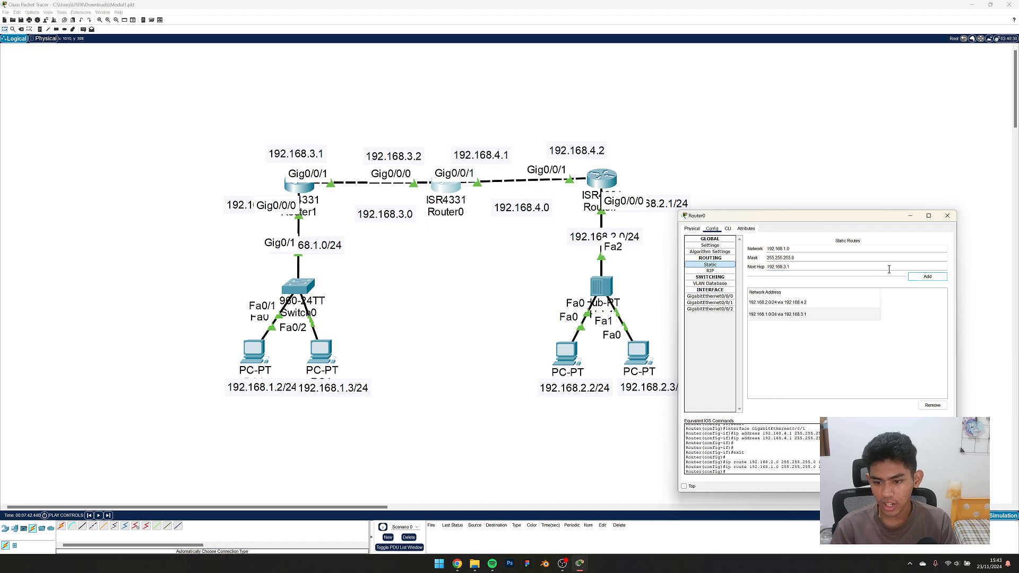
{"action": "left_click_drag", "start_coordinate": [754, 222], "coordinate": [420, 175]}
{"action": "left_click", "coordinate": [632, 185]}
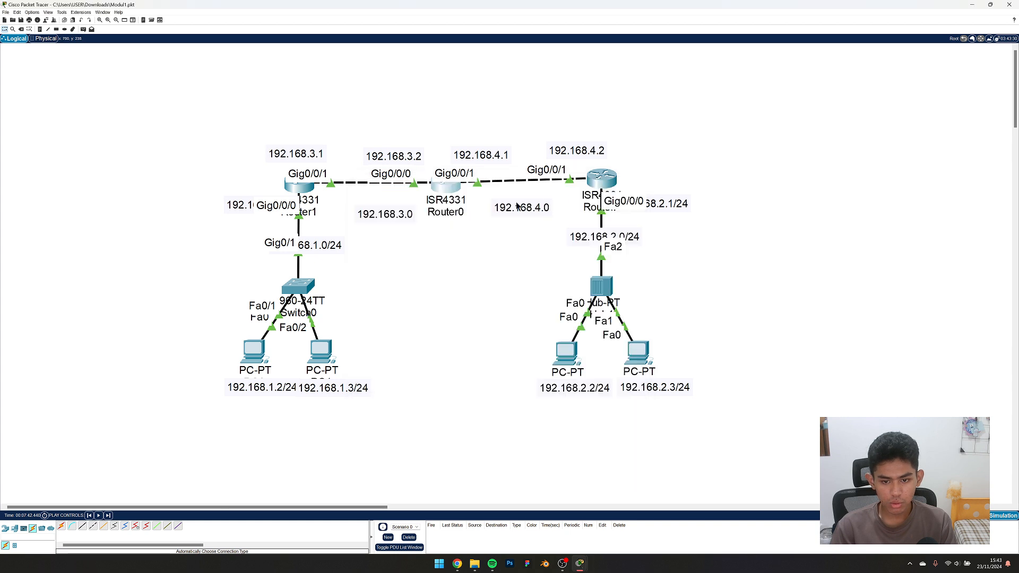
Add a static route on Router2 to network 192.168.3.0 with mask 255.255.255.0 and next hop 192.168.4.0.
{"action": "left_click", "coordinate": [604, 182]}
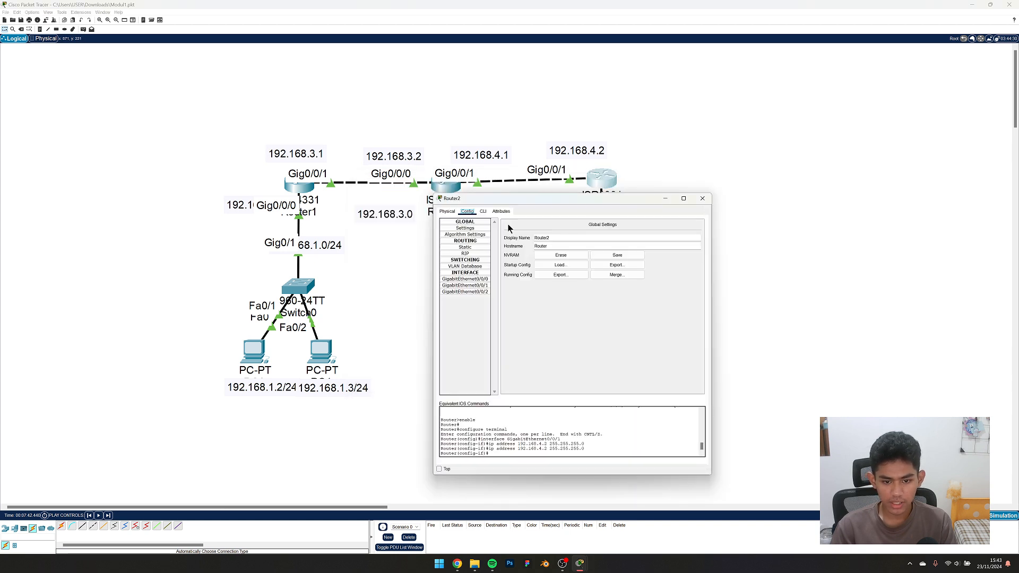
{"action": "left_click", "coordinate": [465, 247]}
{"action": "left_click_drag", "start_coordinate": [514, 195], "coordinate": [762, 194]}
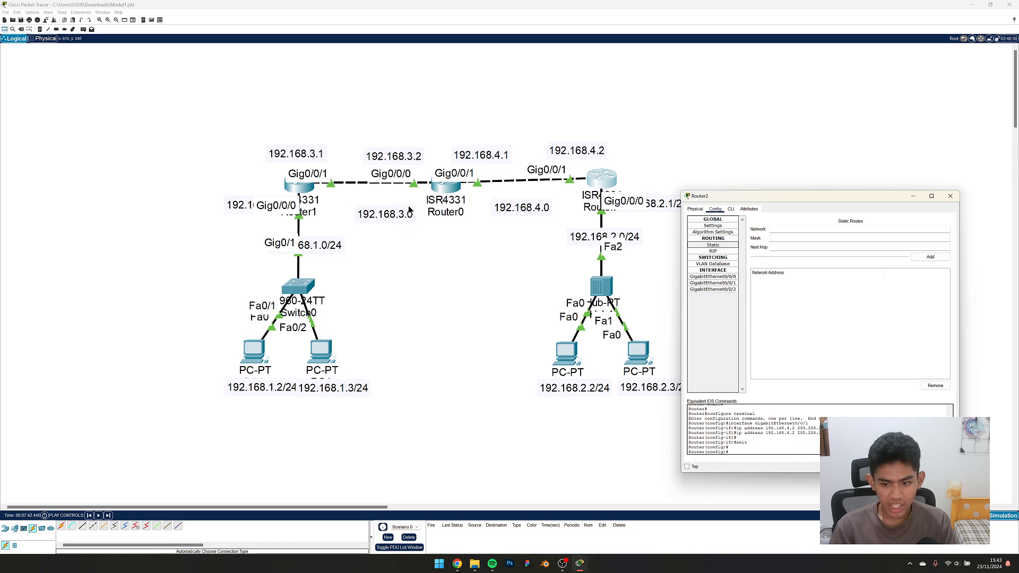
{"action": "left_click", "coordinate": [786, 229]}
{"action": "type", "text": "192.168.3.0"}
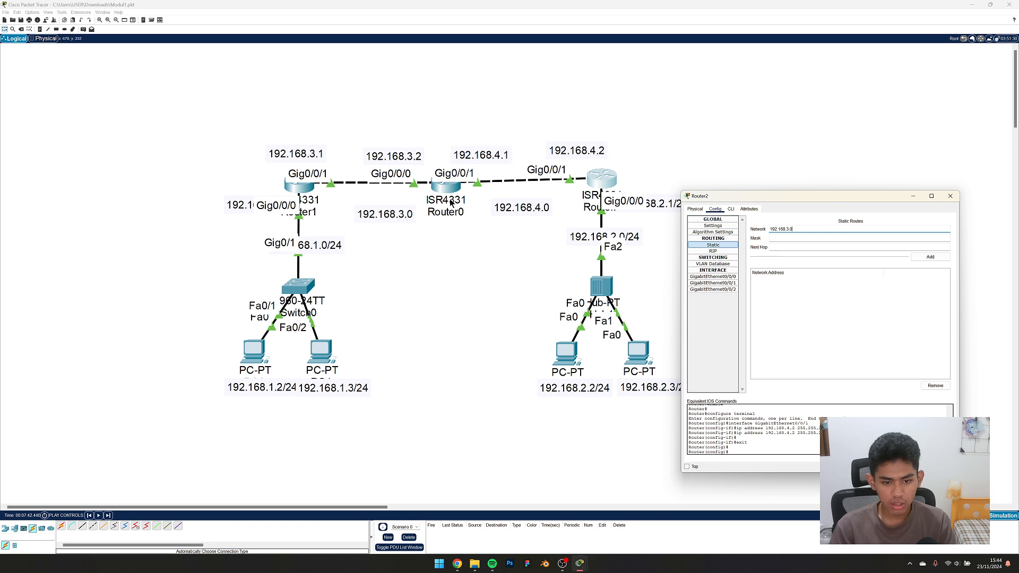
{"action": "left_click", "coordinate": [785, 247]}
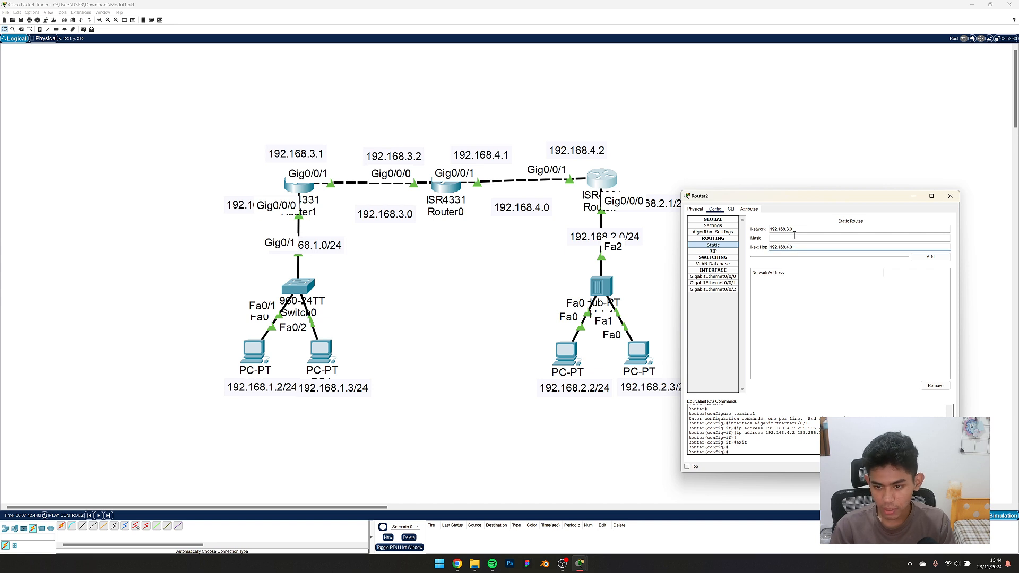
{"action": "left_click", "coordinate": [792, 238]}
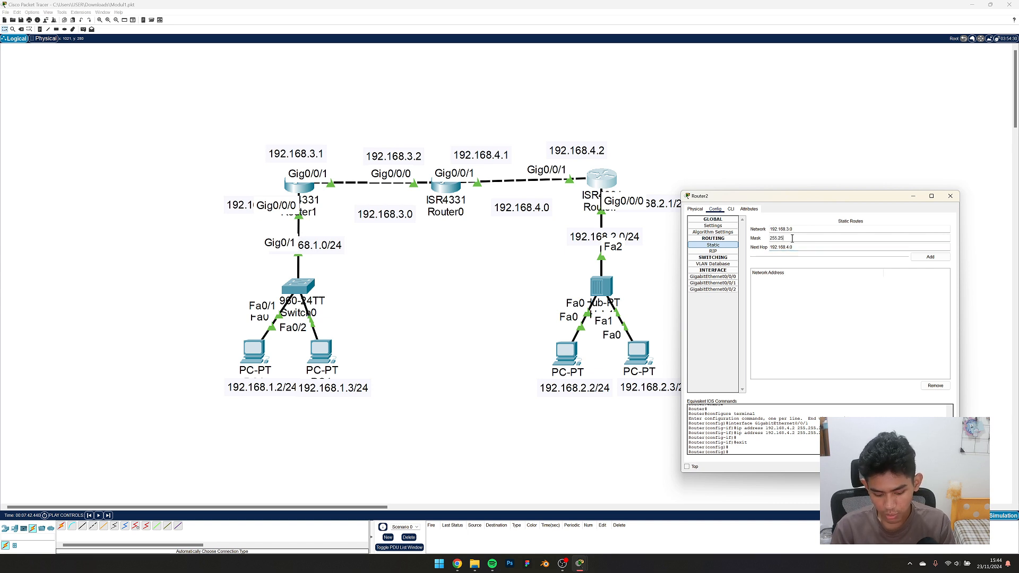
{"action": "type", "text": "255.255.25"}
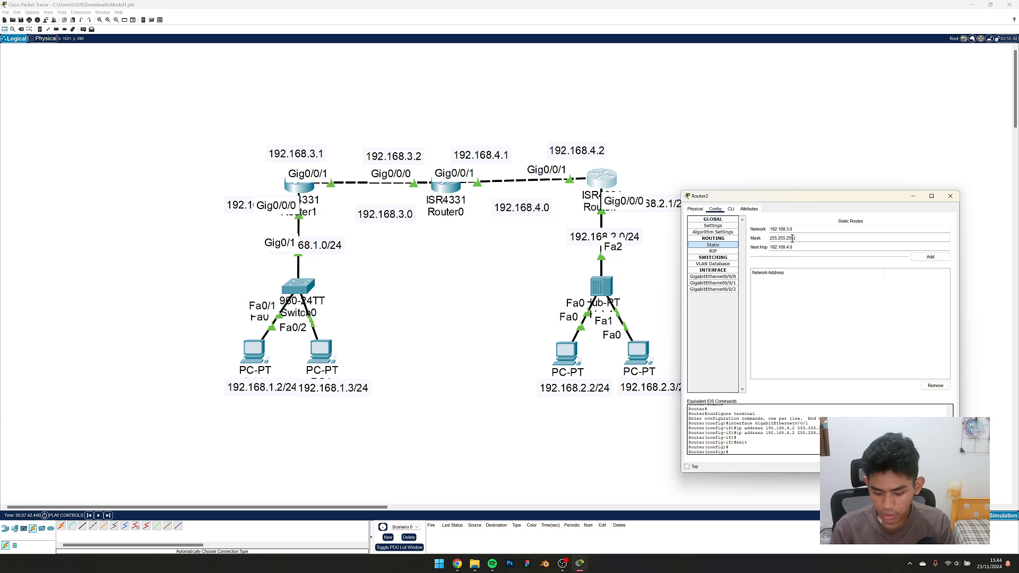
{"action": "type", "text": "5.0"}
{"action": "left_click", "coordinate": [930, 257]}
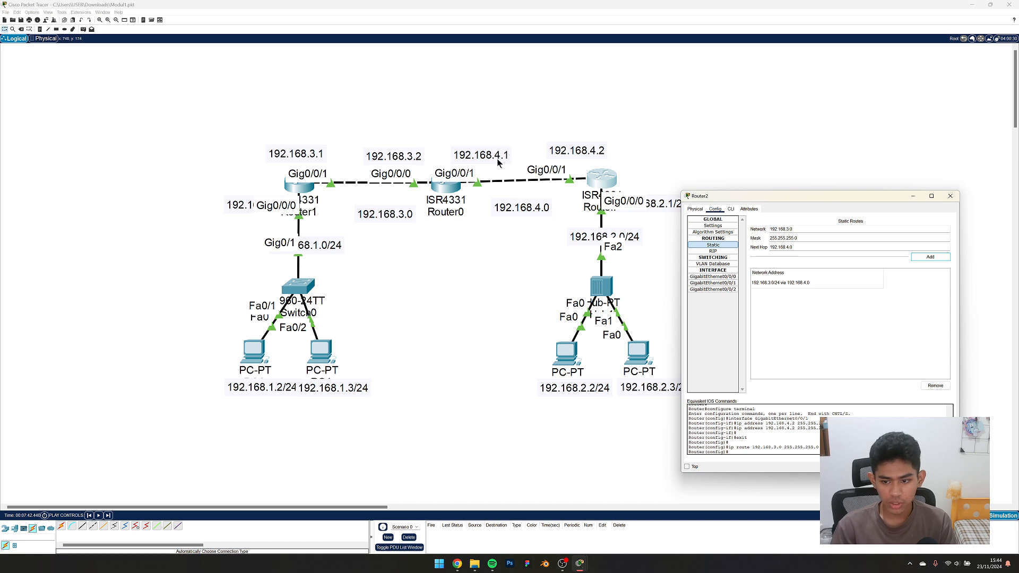
Replace Router2's static route to 192.168.3.0 with one that uses next hop 192.168.4.1.
{"action": "left_click", "coordinate": [805, 230]}
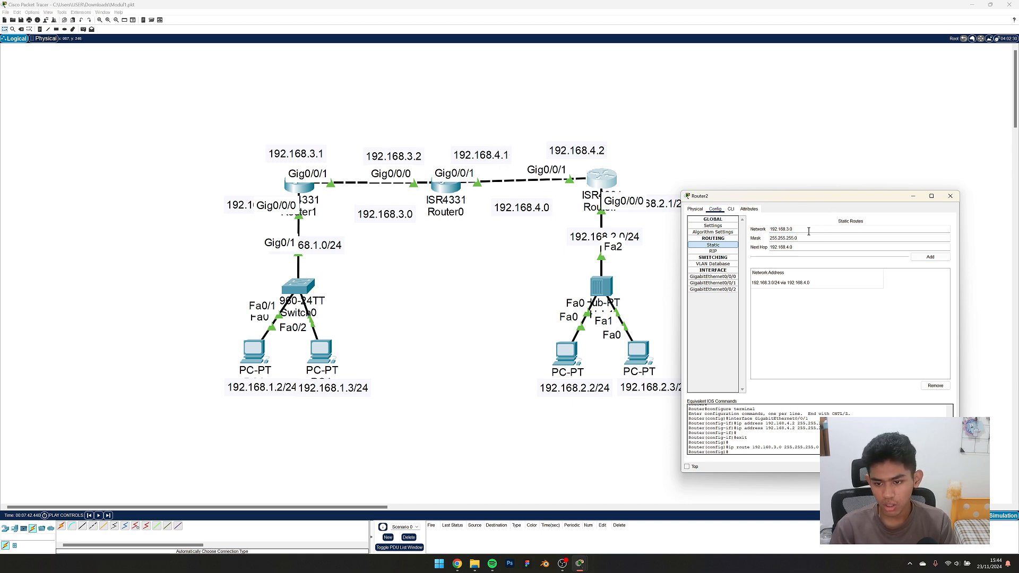
{"action": "left_click", "coordinate": [835, 287]}
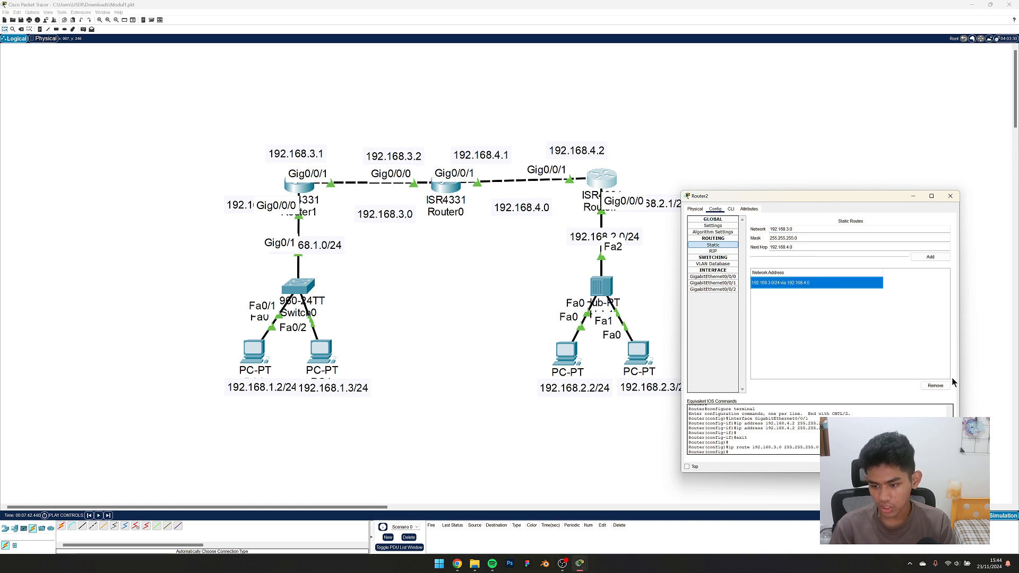
{"action": "left_click", "coordinate": [934, 386]}
{"action": "left_click", "coordinate": [803, 248]}
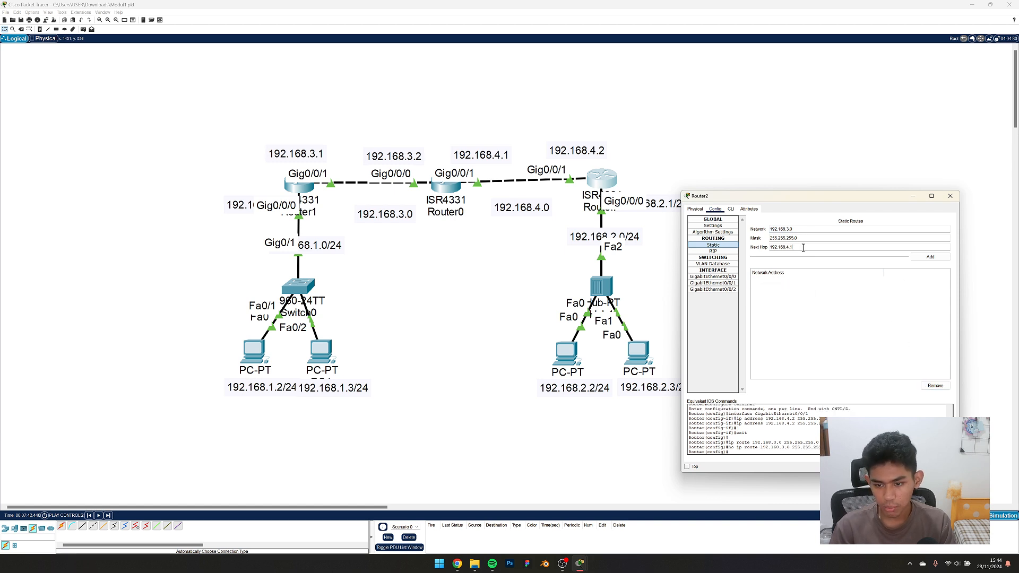
{"action": "key", "text": "BackSpace"}
{"action": "type", "text": "1"}
{"action": "left_click", "coordinate": [930, 256]}
Add a second static route on Router2 to network 192.168.1.0, mask 255.255.255.0, via next hop 192.168.4.1, and close its configuration.
{"action": "left_click", "coordinate": [797, 230]}
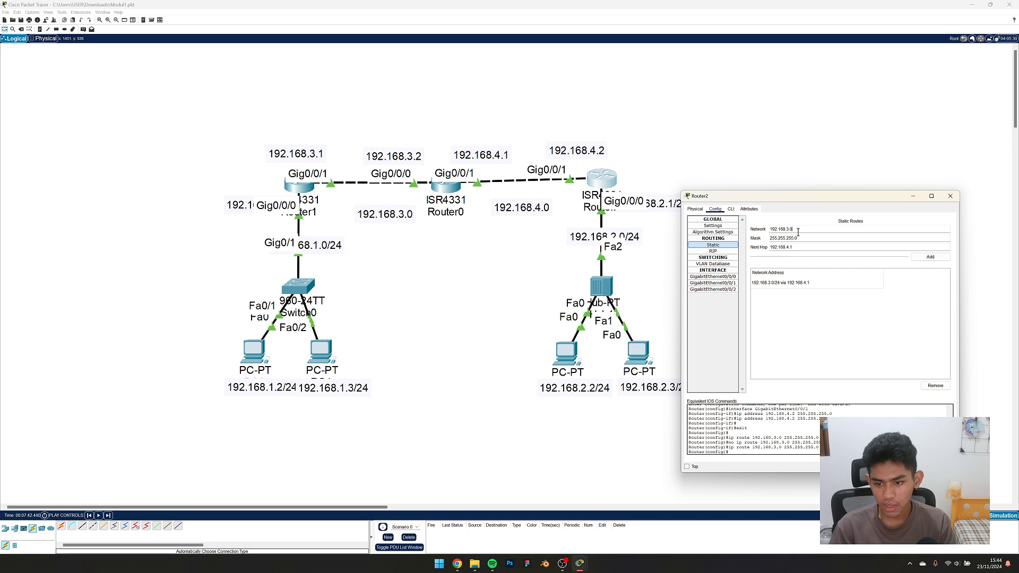
{"action": "left_click", "coordinate": [788, 230]}
{"action": "key", "text": "BackSpace"}
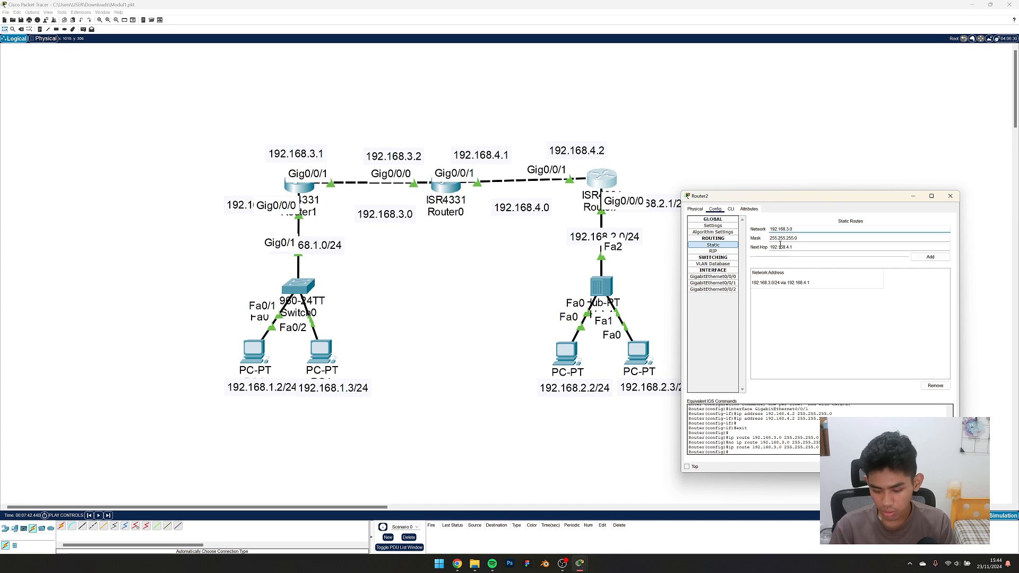
{"action": "type", "text": "1"}
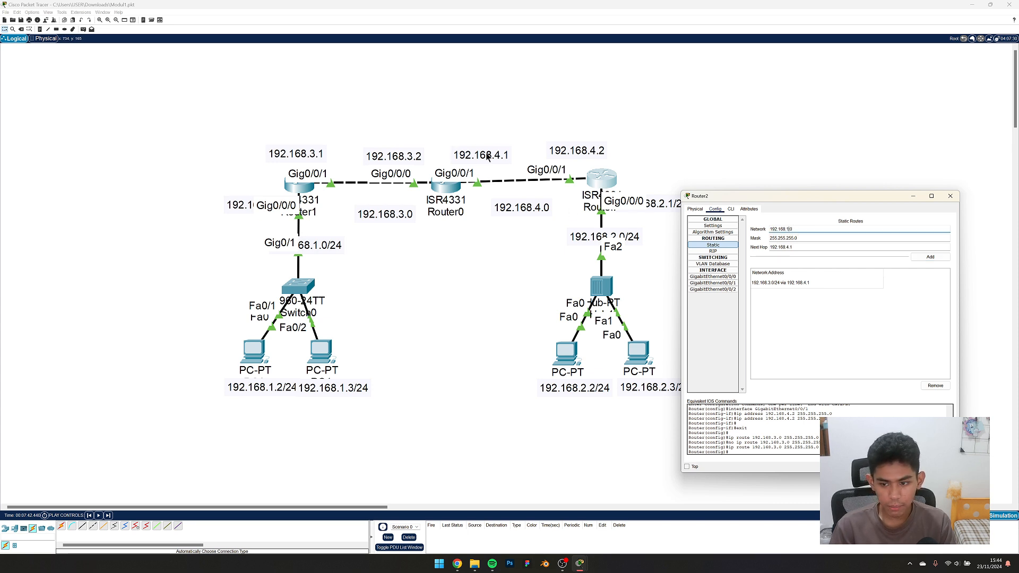
{"action": "left_click", "coordinate": [915, 258]}
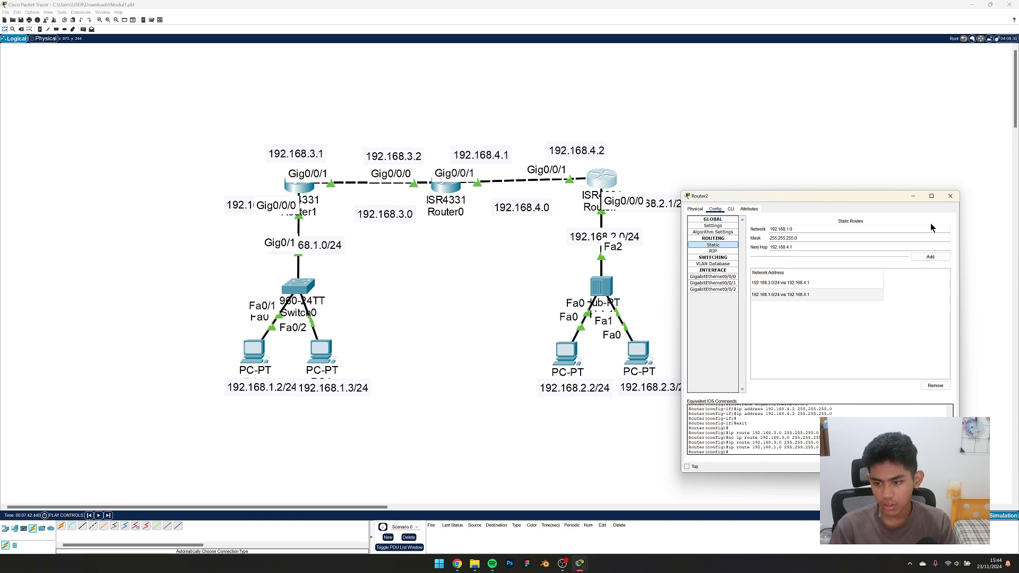
{"action": "left_click", "coordinate": [950, 196]}
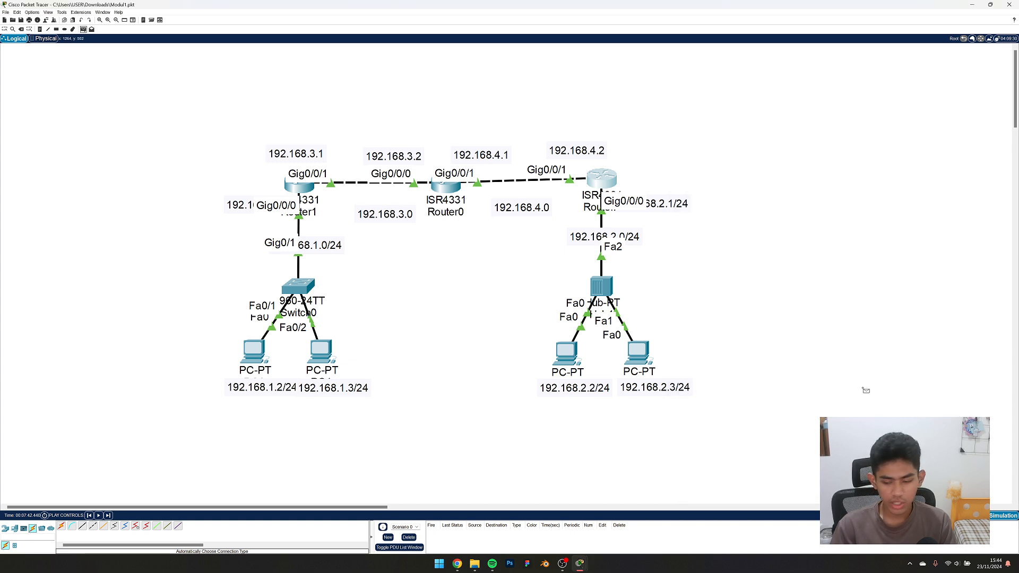
Send a simple PDU from PC1 to PC2 in simulation mode, play it, and replay it after resetting the simulation.
{"action": "left_click", "coordinate": [994, 519]}
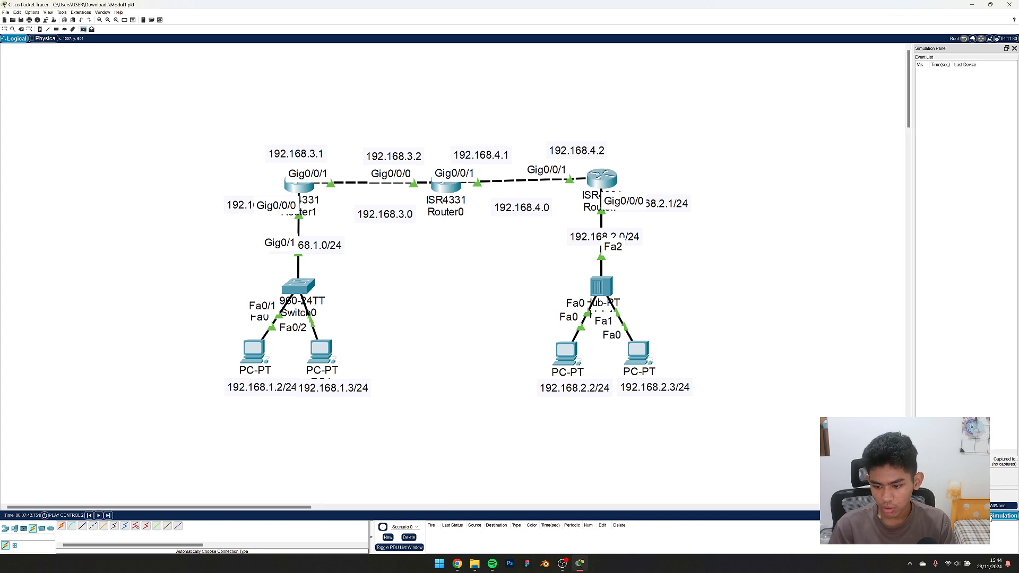
{"action": "left_click", "coordinate": [320, 356]}
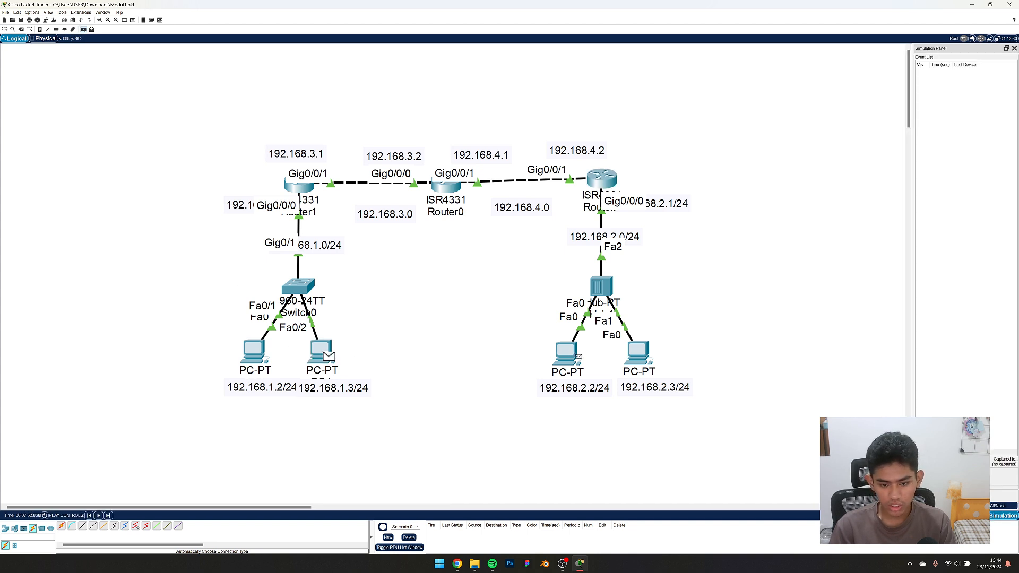
{"action": "left_click", "coordinate": [575, 354]}
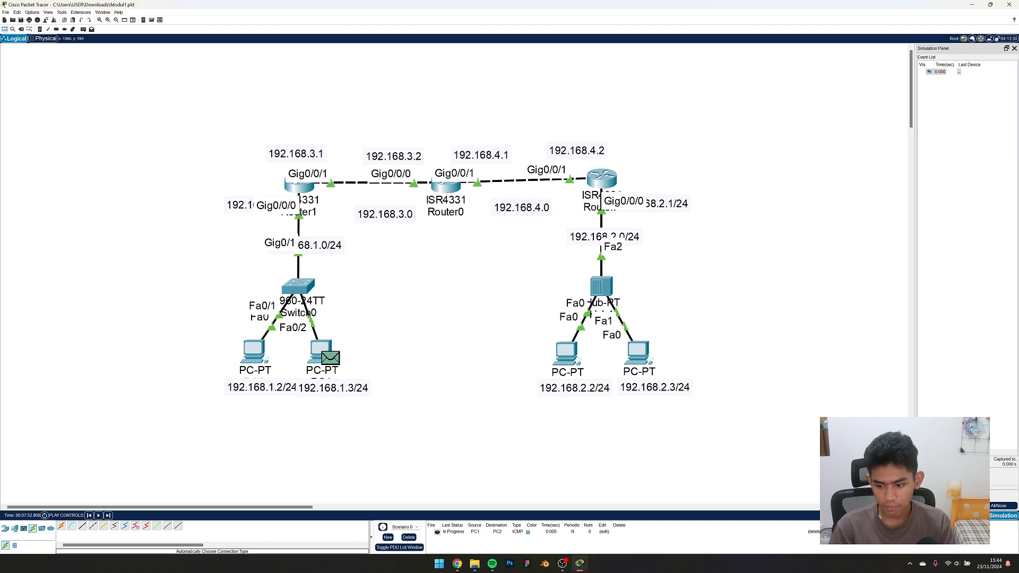
{"action": "left_click", "coordinate": [968, 478]}
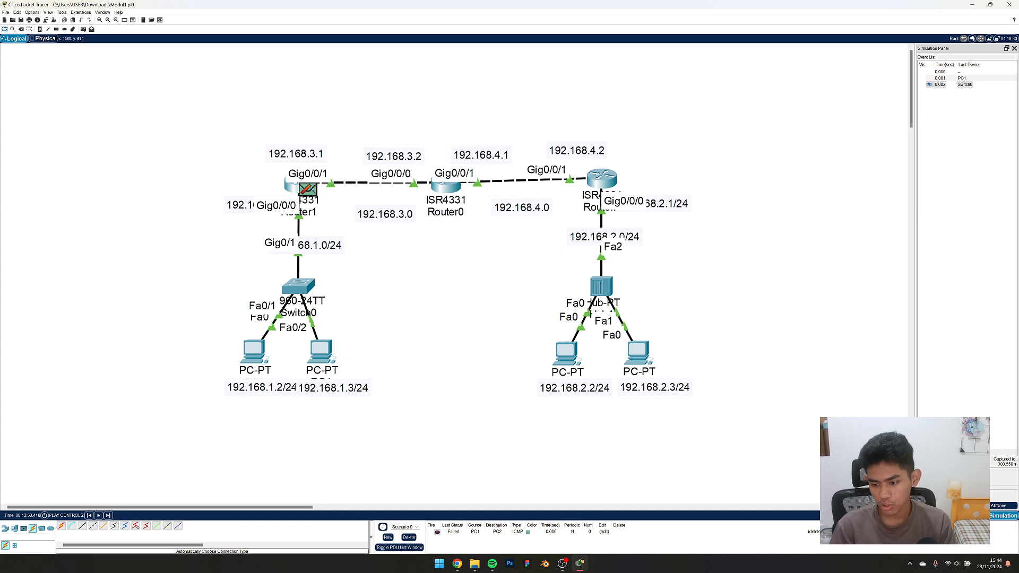
{"action": "left_click", "coordinate": [937, 462]}
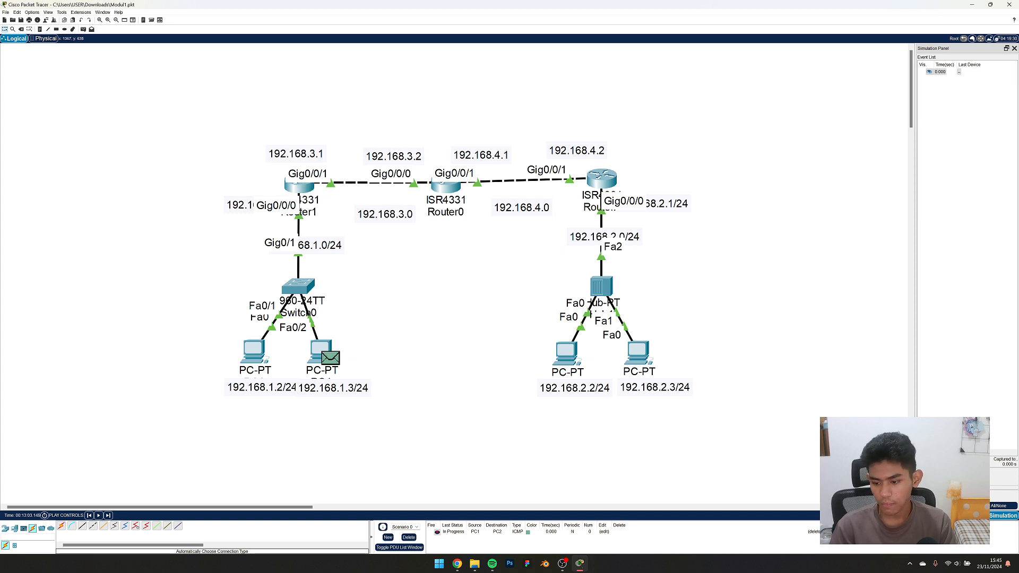
{"action": "left_click", "coordinate": [968, 478]}
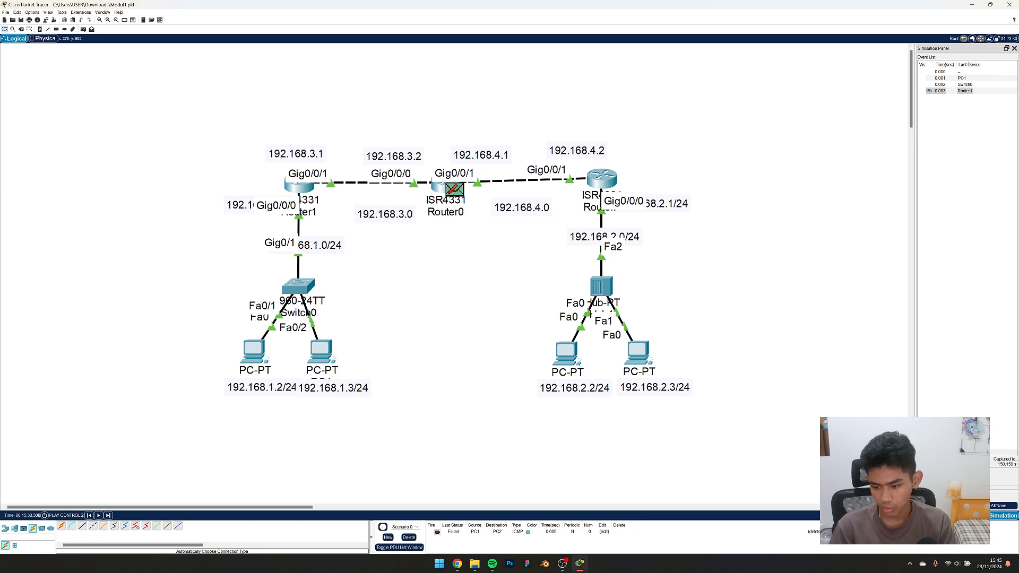
Return to realtime mode and fast-forward the network time.
{"action": "left_click", "coordinate": [965, 515]}
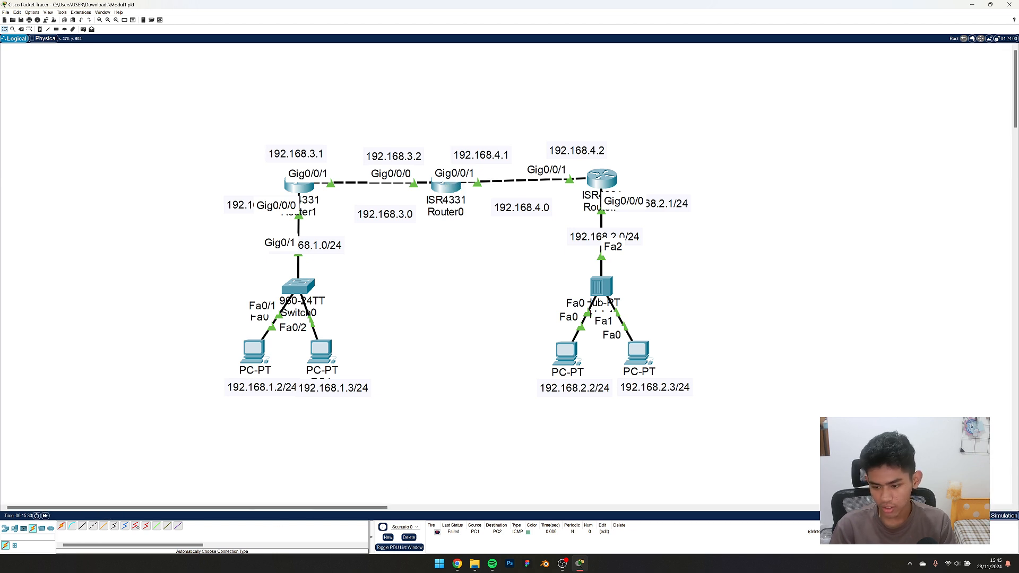
{"action": "left_click", "coordinate": [45, 516]}
{"action": "left_click", "coordinate": [45, 517]}
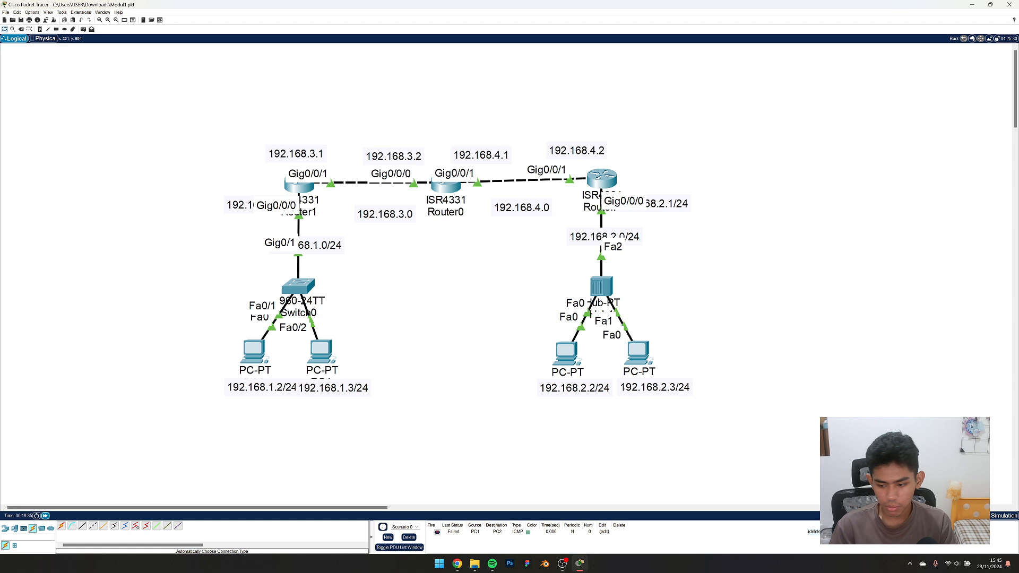
Run the PC1-to-PC2 PDU in simulation mode, reset the simulation, replay it, and reset it again.
{"action": "left_click", "coordinate": [1000, 516]}
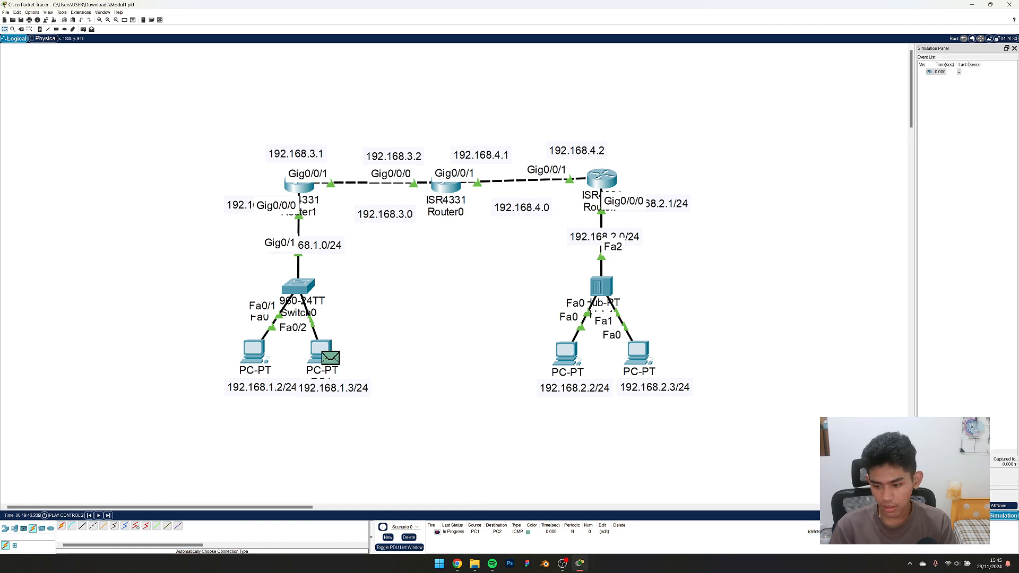
{"action": "left_click", "coordinate": [968, 478]}
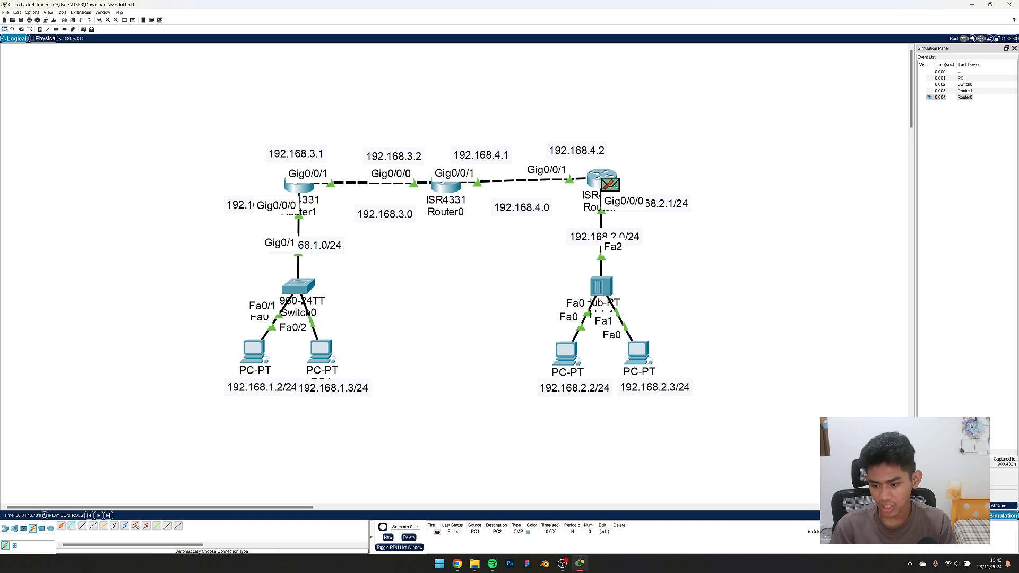
{"action": "left_click", "coordinate": [939, 462]}
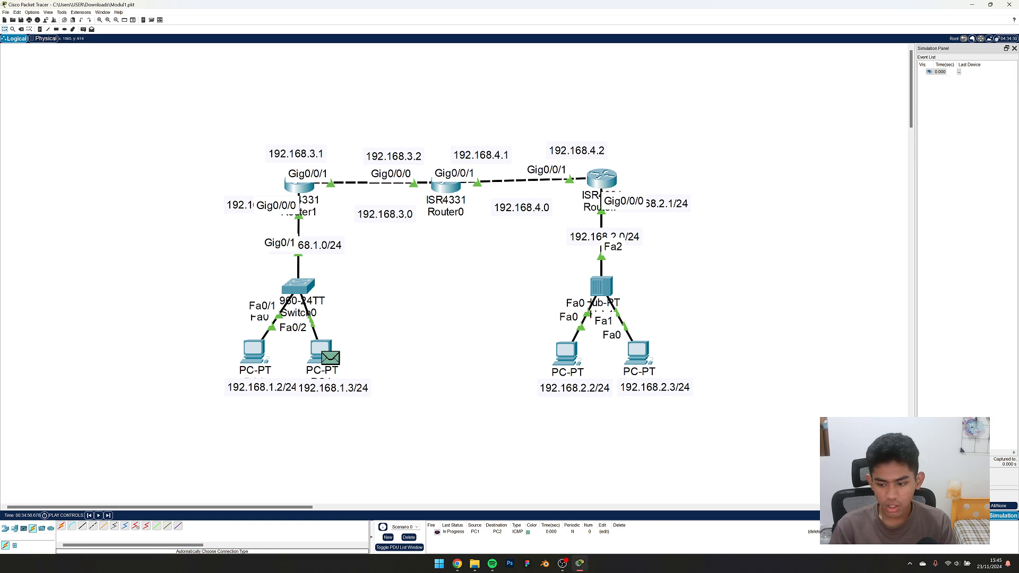
{"action": "left_click", "coordinate": [967, 478]}
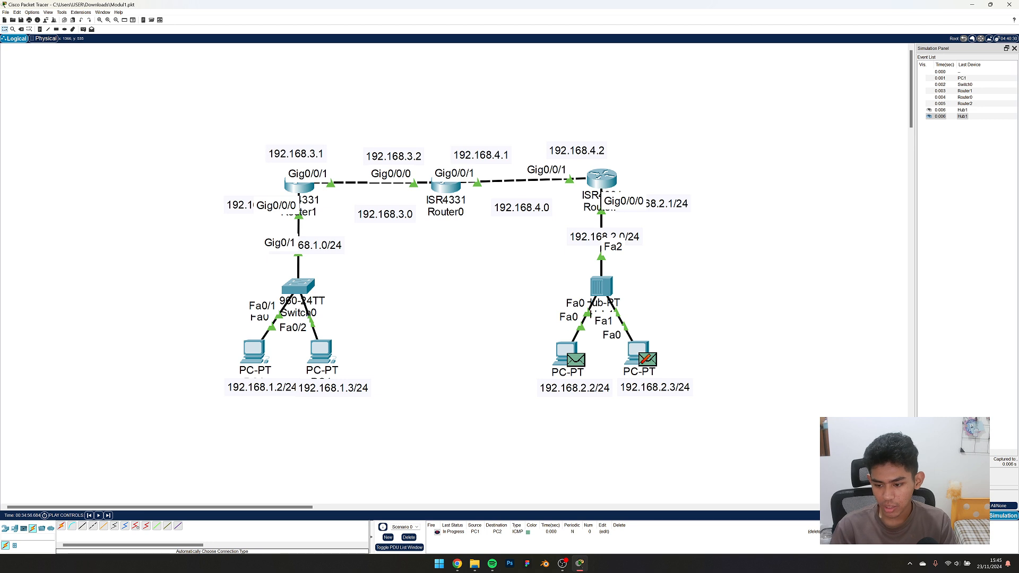
{"action": "left_click", "coordinate": [938, 462]}
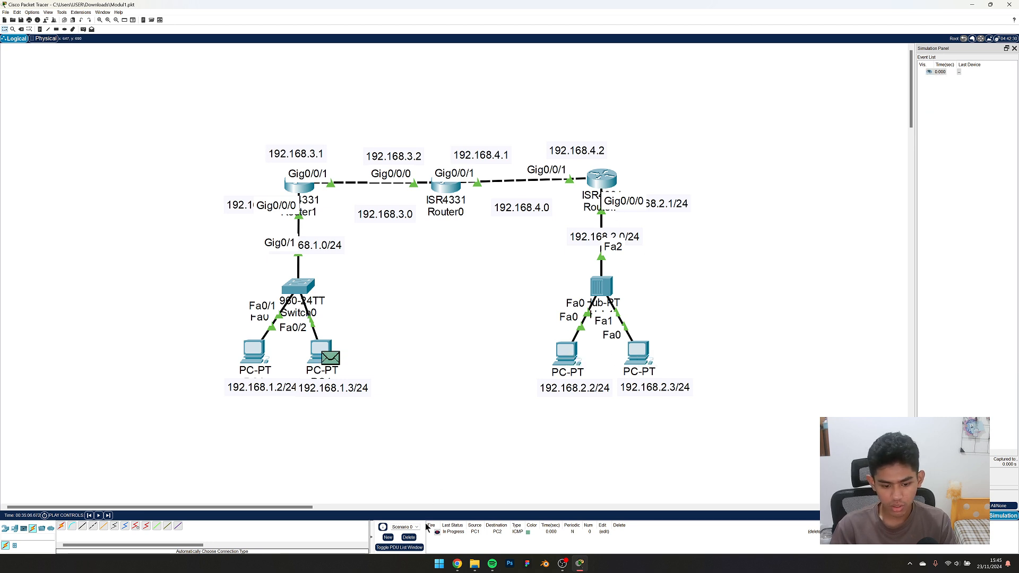
Replace the scenario with a simple PDU from PC2 to PC0, play it, close the simulation panel and delete the scenario.
{"action": "left_click", "coordinate": [409, 537]}
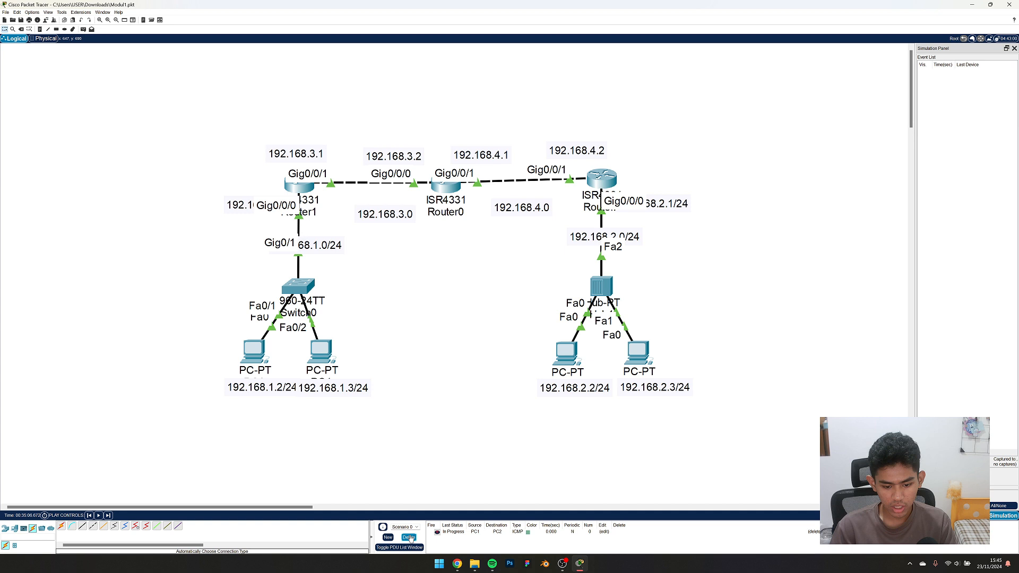
{"action": "left_click", "coordinate": [83, 30]}
{"action": "left_click", "coordinate": [243, 351]}
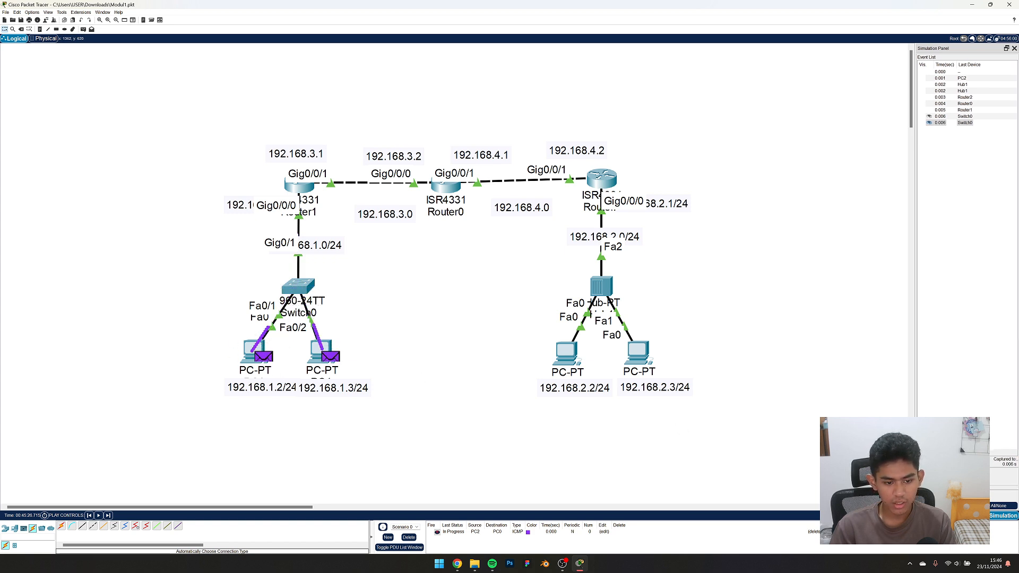
{"action": "left_click", "coordinate": [1014, 48]}
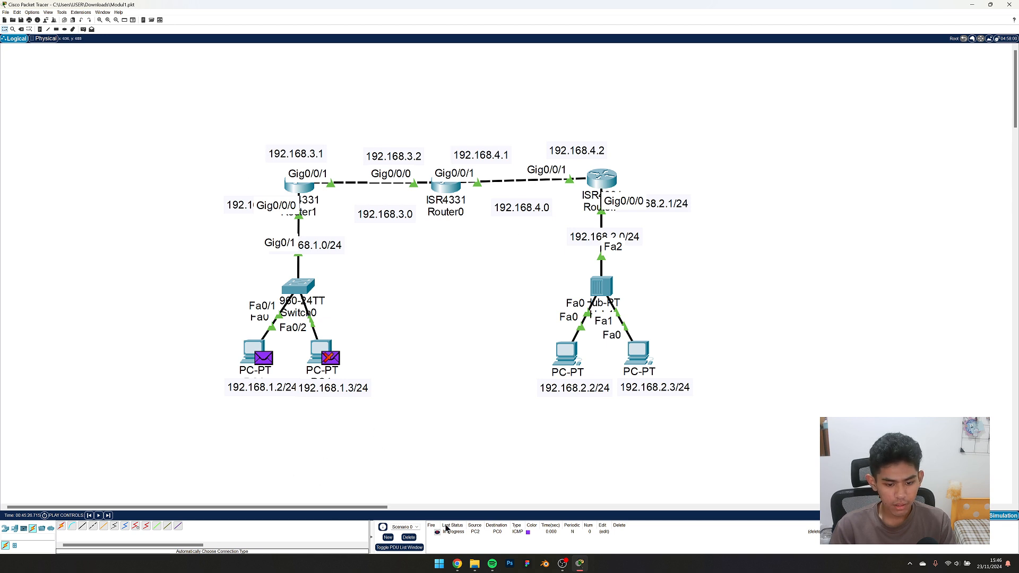
{"action": "left_click", "coordinate": [408, 537]}
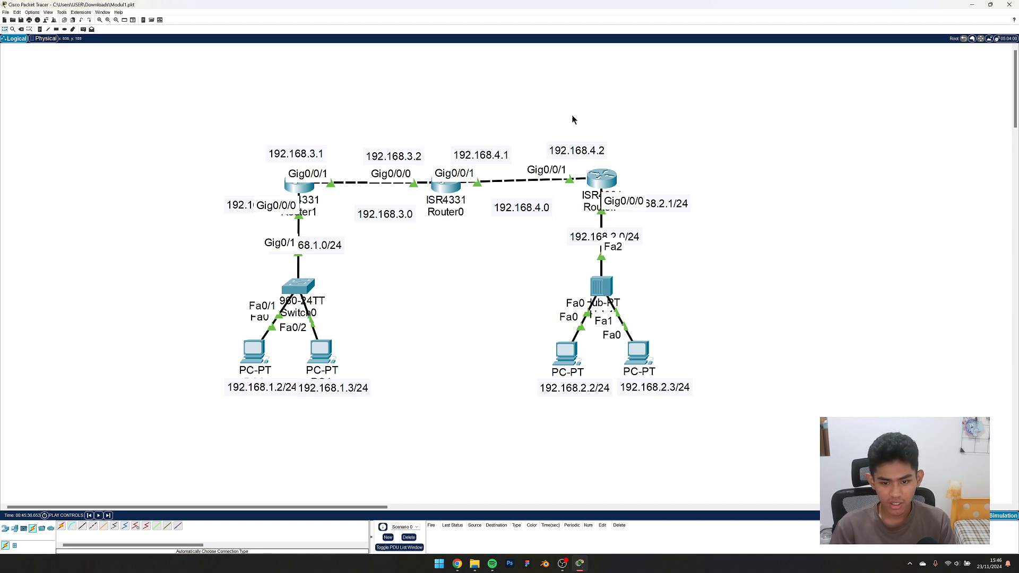
Move Router2 with its hub, PCs and labels farther from Router0, and reposition the 192.168.3.0 and 192.168.4.0 labels.
{"action": "left_click_drag", "start_coordinate": [572, 115], "coordinate": [684, 409]}
{"action": "left_click_drag", "start_coordinate": [582, 359], "coordinate": [746, 363]}
{"action": "left_click", "coordinate": [383, 213]}
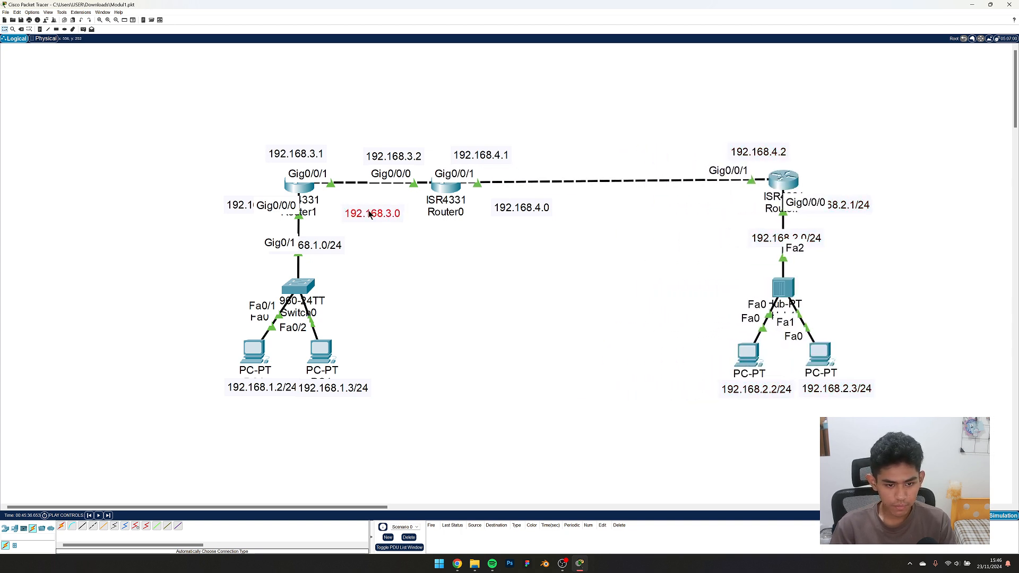
{"action": "left_click_drag", "start_coordinate": [383, 214], "coordinate": [369, 213]}
{"action": "left_click_drag", "start_coordinate": [518, 215], "coordinate": [507, 219]}
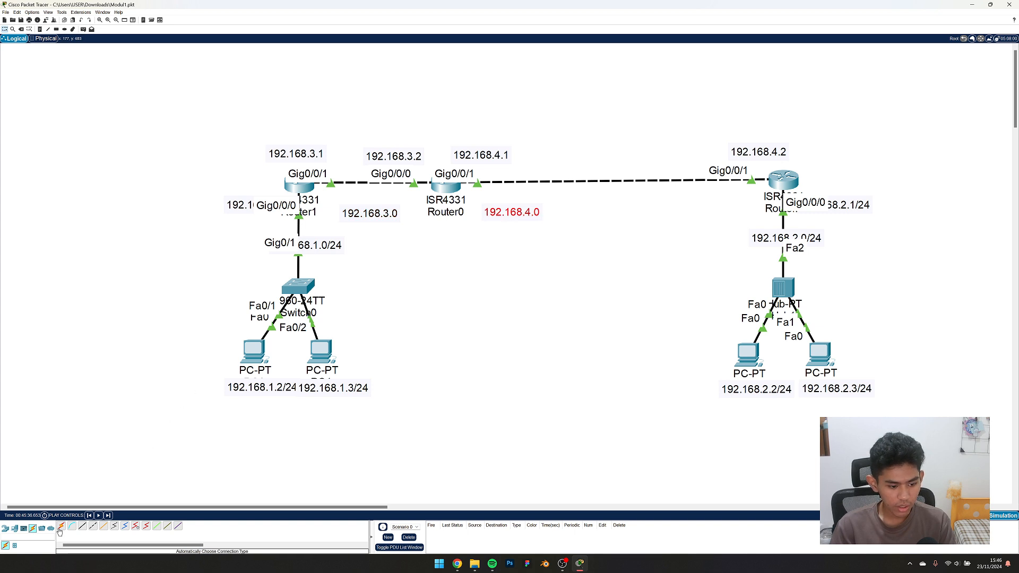
Delete the link between Router0 and Router2.
{"action": "left_click", "coordinate": [24, 30]}
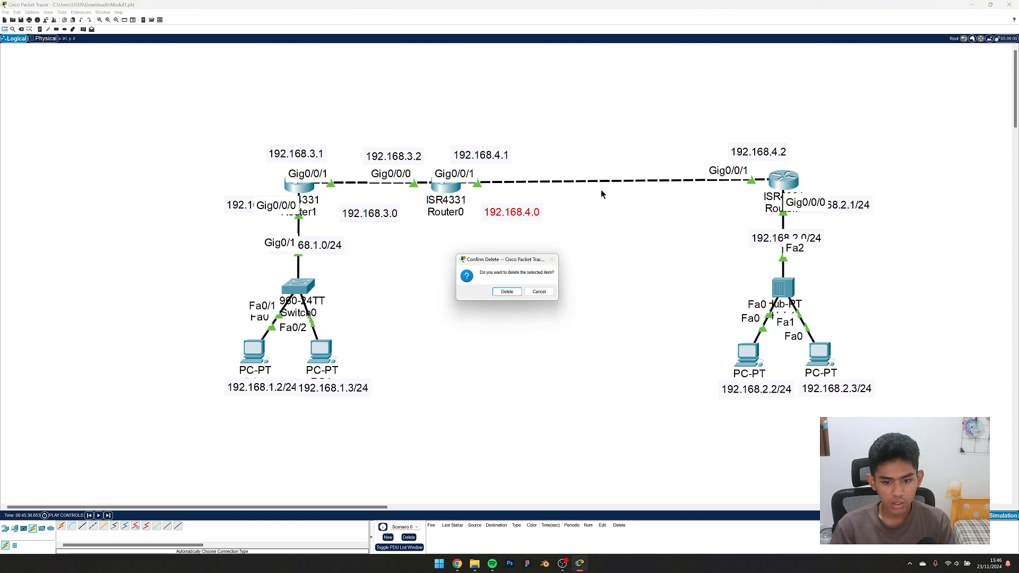
{"action": "left_click", "coordinate": [544, 291]}
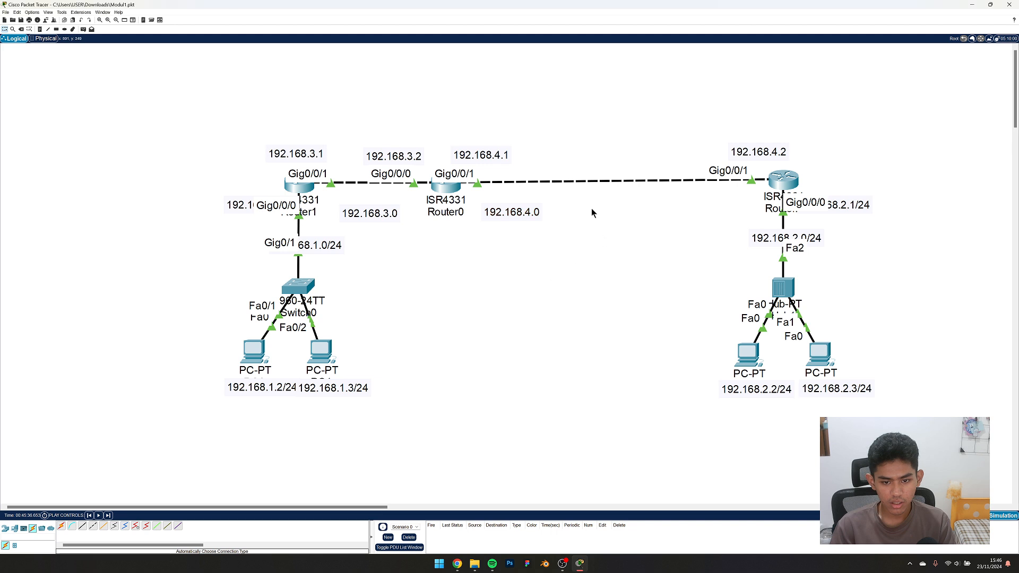
{"action": "left_click", "coordinate": [21, 29]}
{"action": "left_click", "coordinate": [563, 181]}
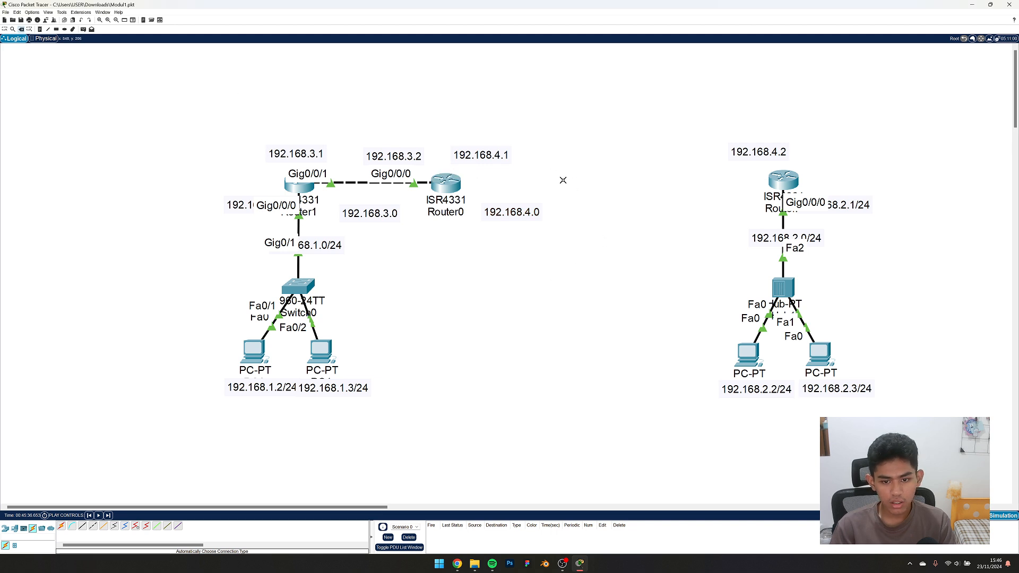
Place a new ISR4331 router in the gap between Router0 and Router2.
{"action": "left_click", "coordinate": [5, 528]}
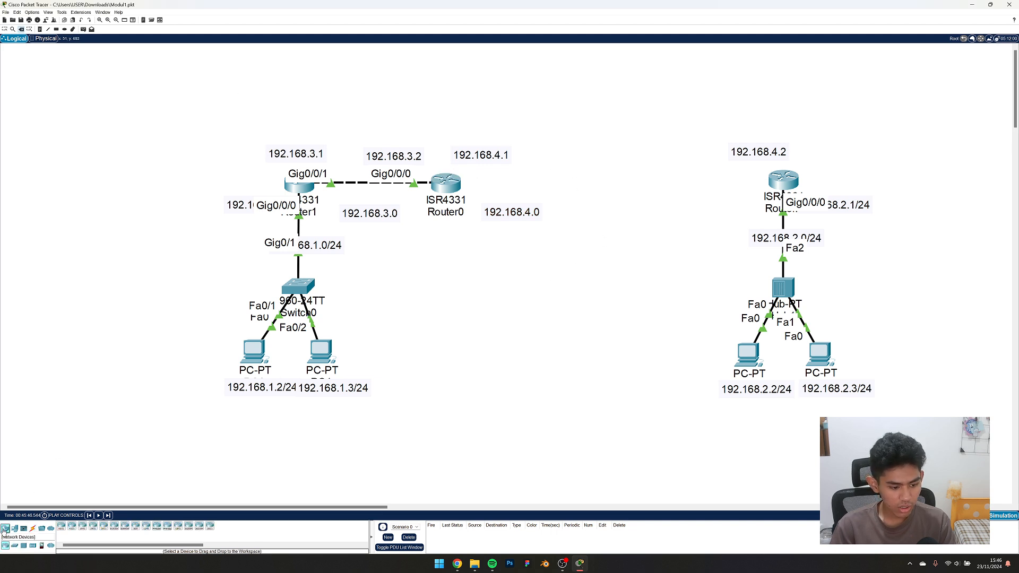
{"action": "left_click", "coordinate": [61, 526]}
{"action": "left_click", "coordinate": [618, 188]}
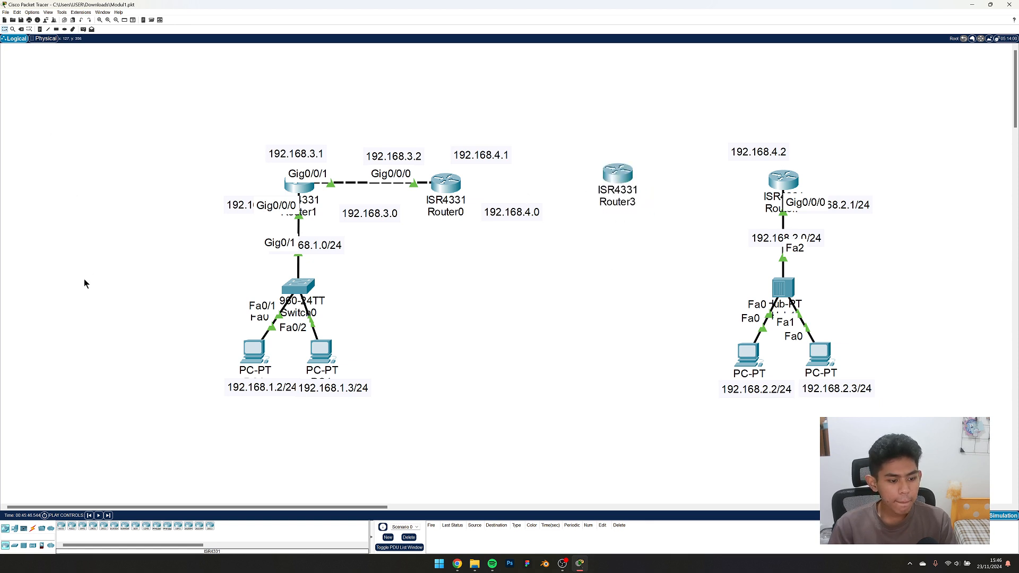
Connect Router3 to Router0 and to Router2 with automatically chosen cables, and align Router3 with the other routers.
{"action": "left_click", "coordinate": [33, 529]}
{"action": "left_click", "coordinate": [62, 527]}
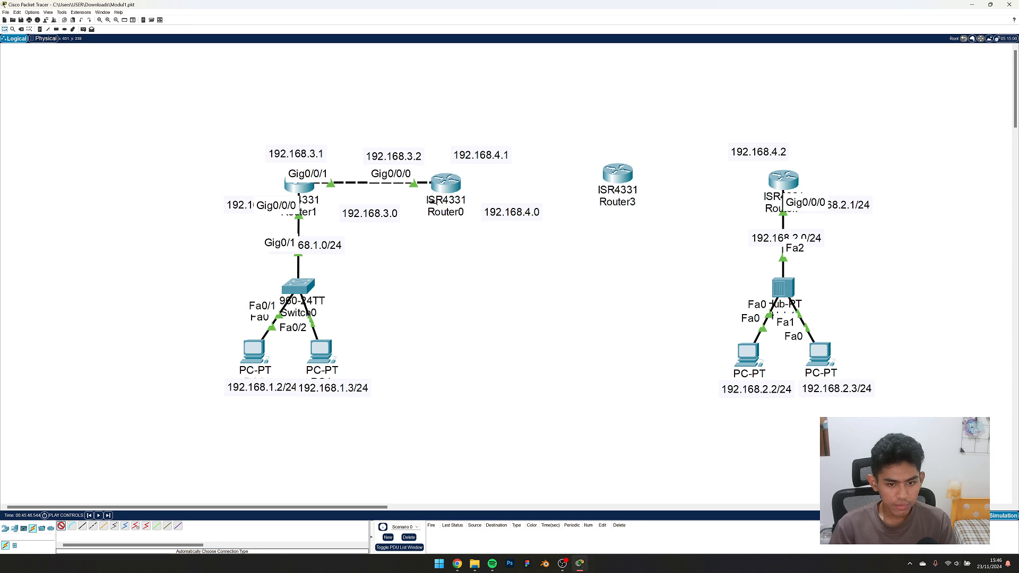
{"action": "left_click", "coordinate": [446, 183]}
{"action": "left_click", "coordinate": [621, 175]}
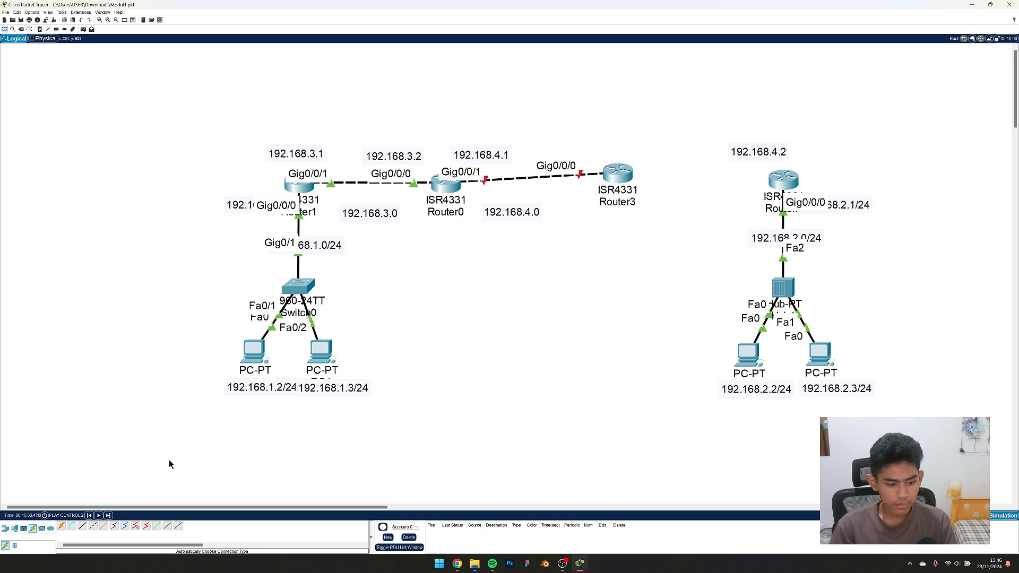
{"action": "left_click", "coordinate": [63, 526]}
{"action": "left_click", "coordinate": [614, 180]}
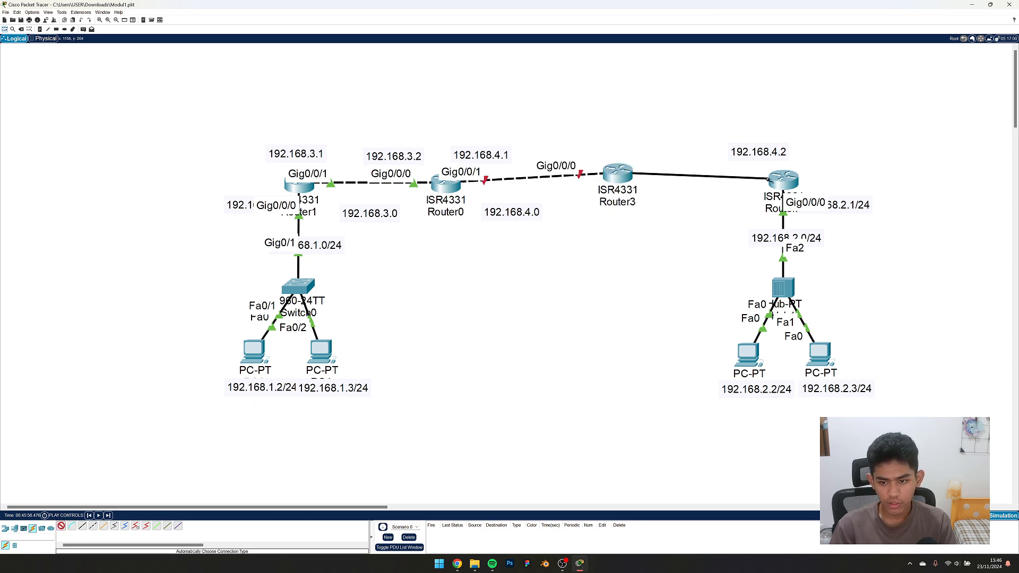
{"action": "left_click", "coordinate": [783, 181]}
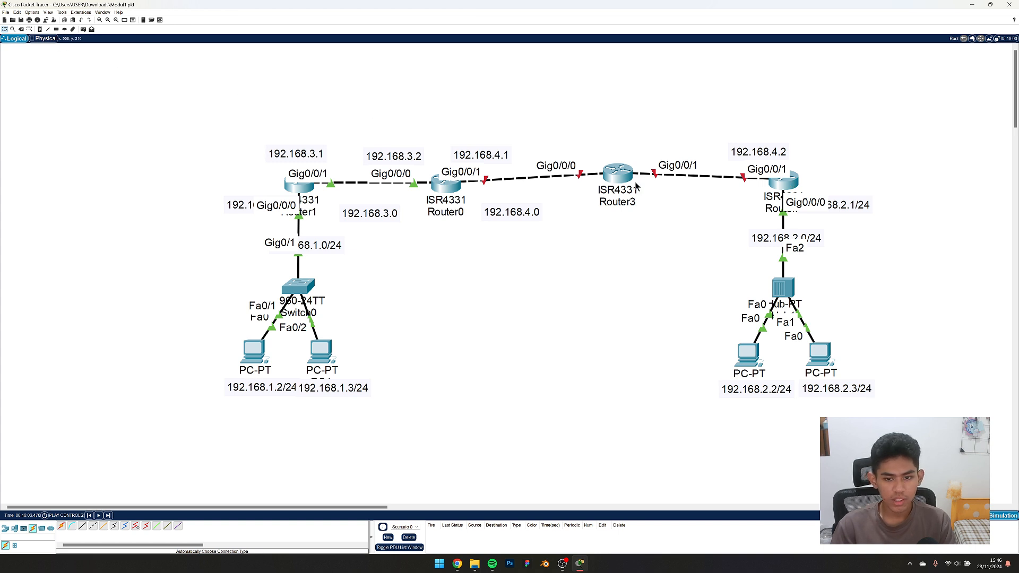
{"action": "left_click_drag", "start_coordinate": [611, 174], "coordinate": [600, 182]}
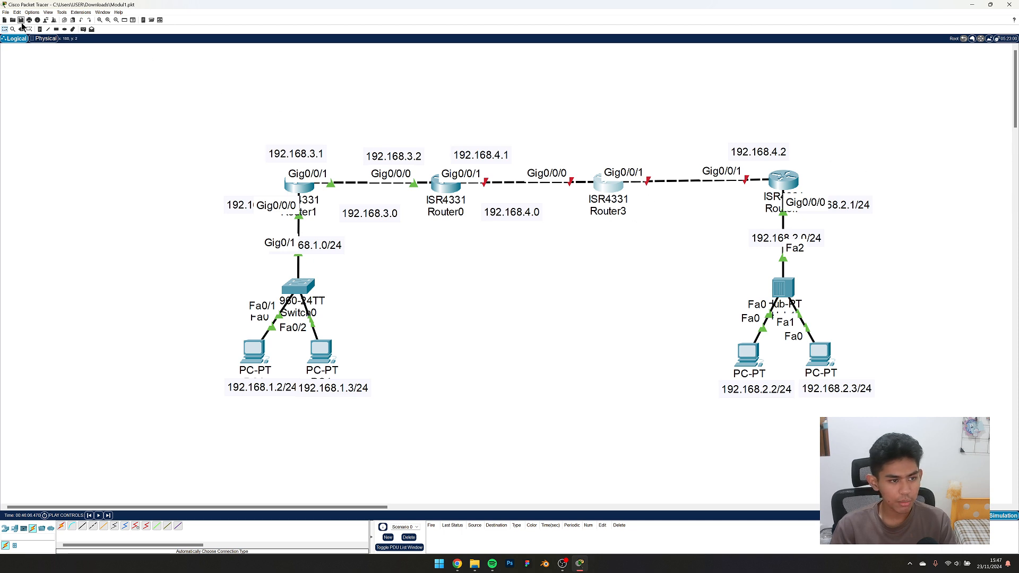
Add a 192.168.5.0 network label below the Router3–Router2 link, and nudge the 192.168.3.0 and 192.168.4.2 labels.
{"action": "left_click", "coordinate": [40, 29]}
{"action": "left_click", "coordinate": [698, 208]}
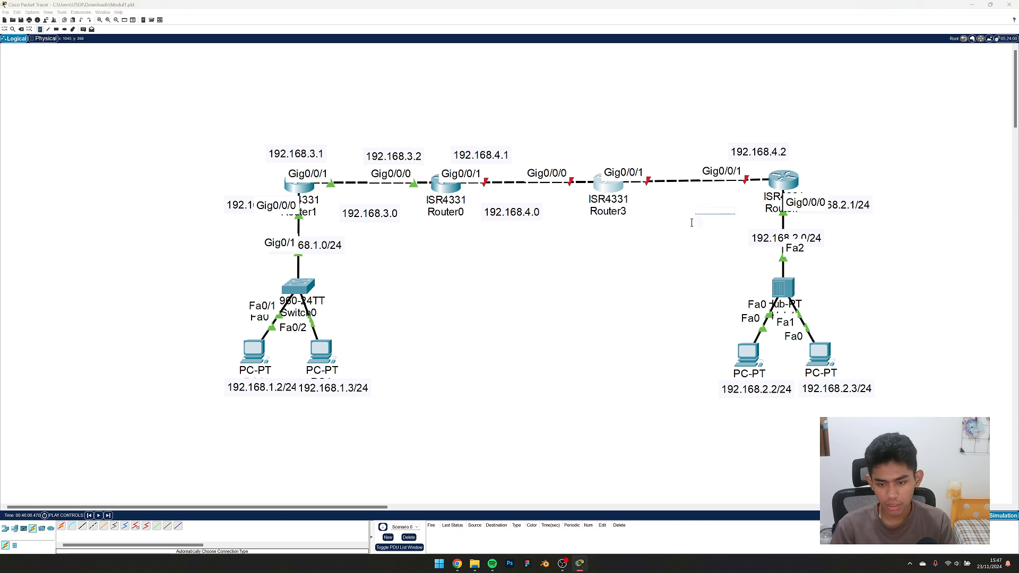
{"action": "type", "text": "192.168.3.0"}
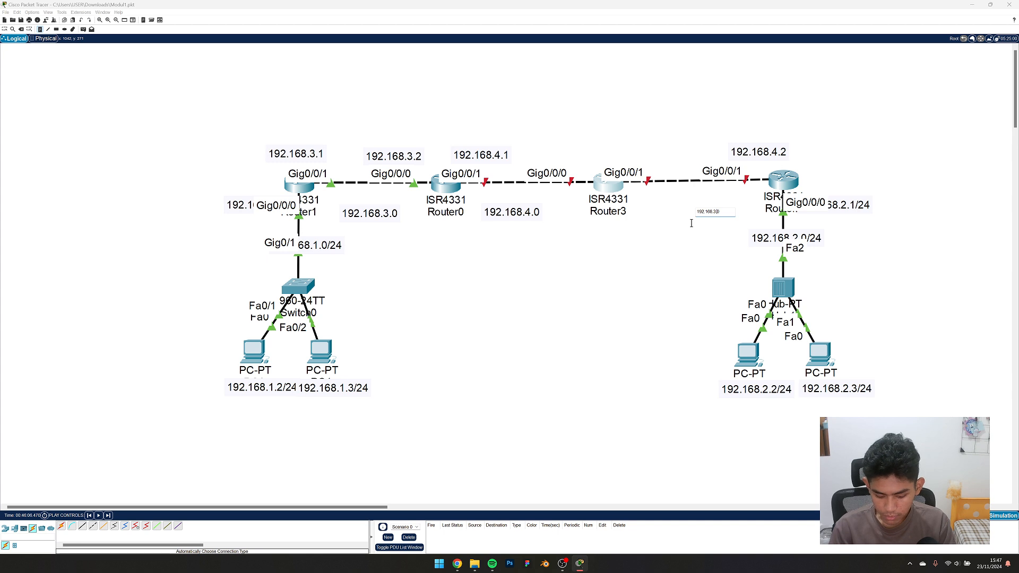
{"action": "key", "text": "Return"}
{"action": "key", "text": "BackSpace"}
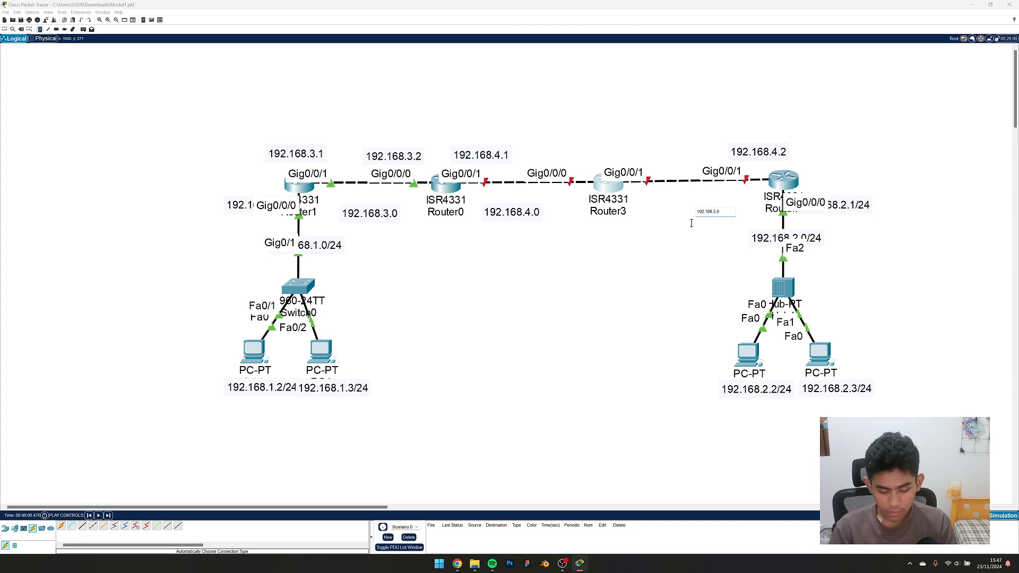
{"action": "key", "text": "Escape"}
{"action": "left_click_drag", "start_coordinate": [724, 219], "coordinate": [695, 221]}
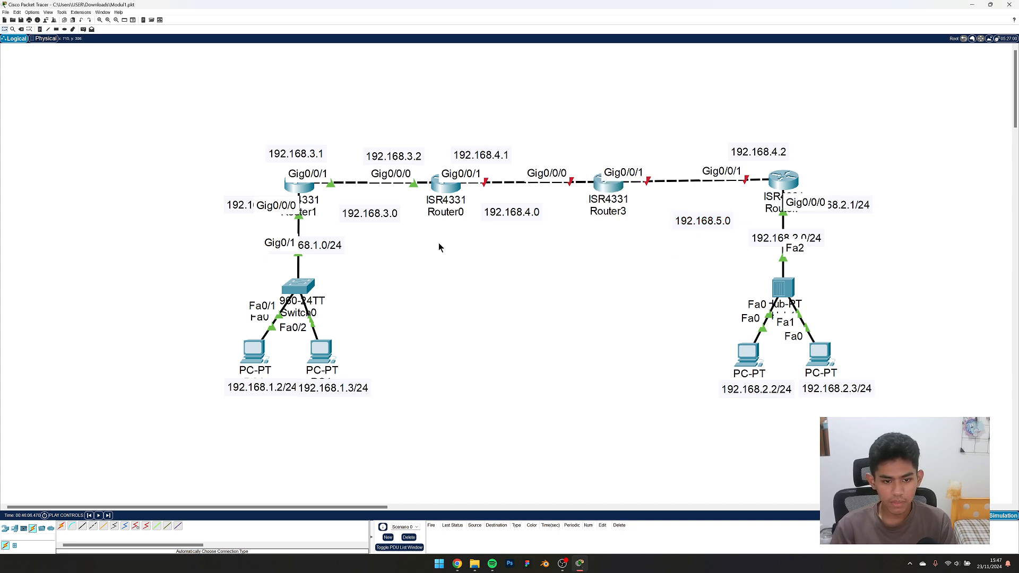
{"action": "left_click_drag", "start_coordinate": [364, 213], "coordinate": [362, 211]}
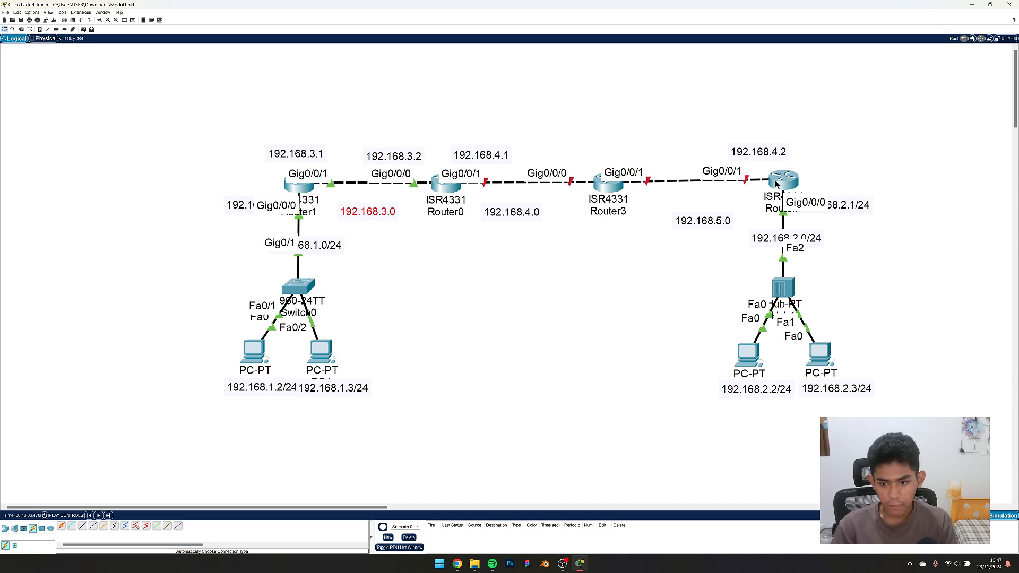
{"action": "left_click_drag", "start_coordinate": [764, 152], "coordinate": [754, 151]}
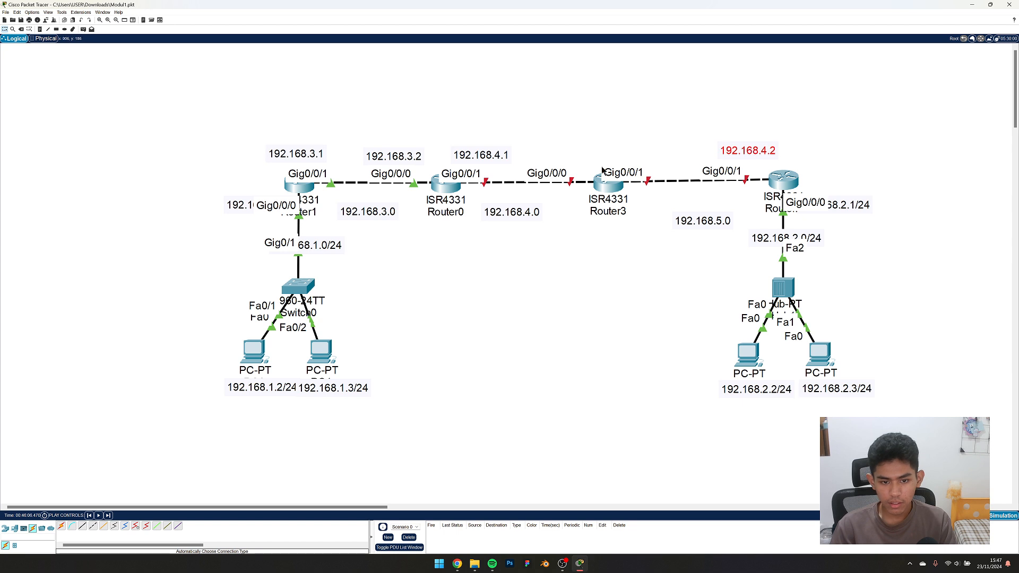
Check the IP configuration of Router0's GigabitEthernet0/0/1, and open and close Router3's window.
{"action": "left_click", "coordinate": [439, 188]}
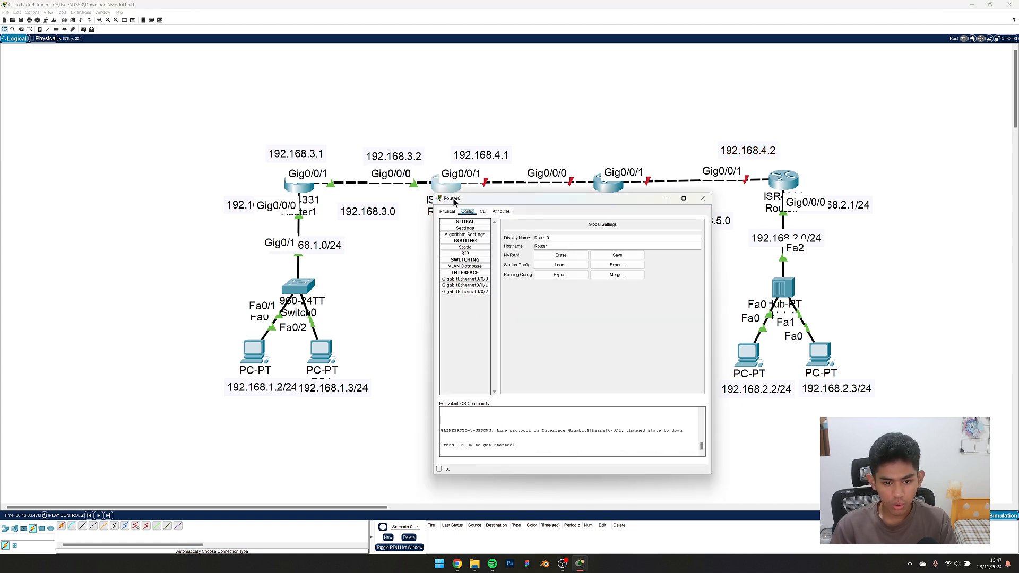
{"action": "left_click_drag", "start_coordinate": [451, 198], "coordinate": [616, 231]}
{"action": "left_click", "coordinate": [629, 318]}
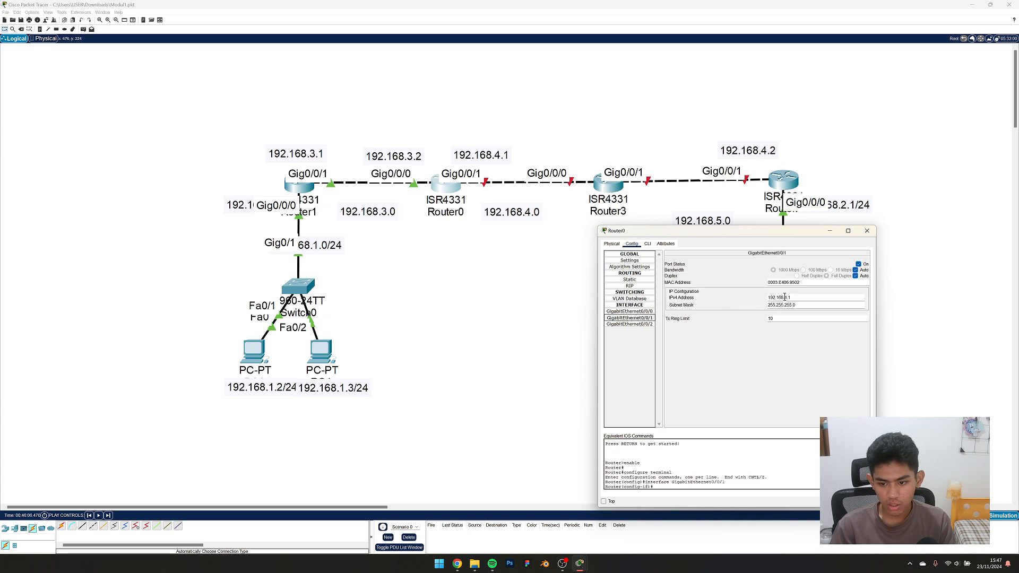
{"action": "left_click", "coordinate": [867, 230]}
{"action": "left_click", "coordinate": [608, 183]}
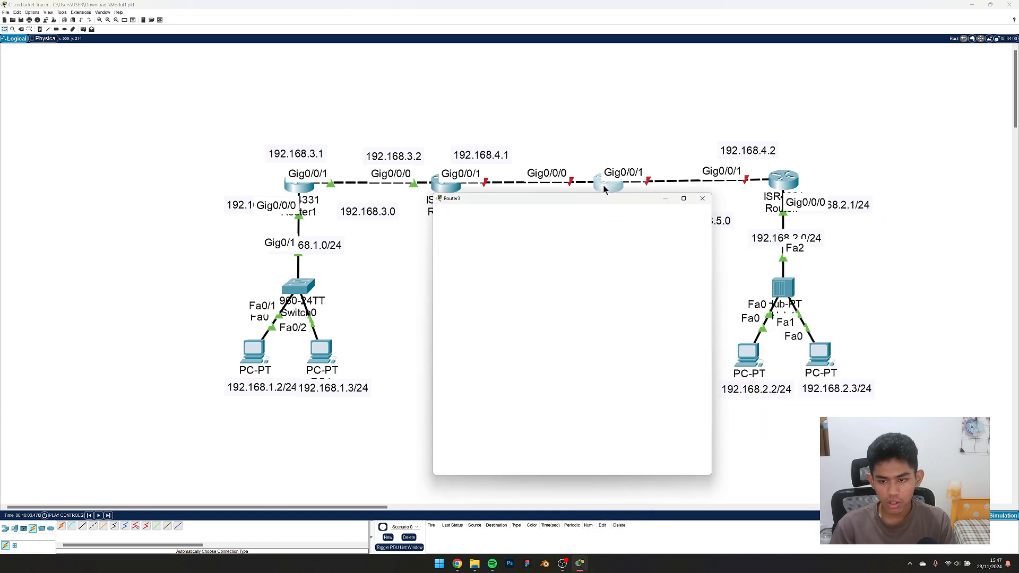
{"action": "left_click", "coordinate": [702, 199]}
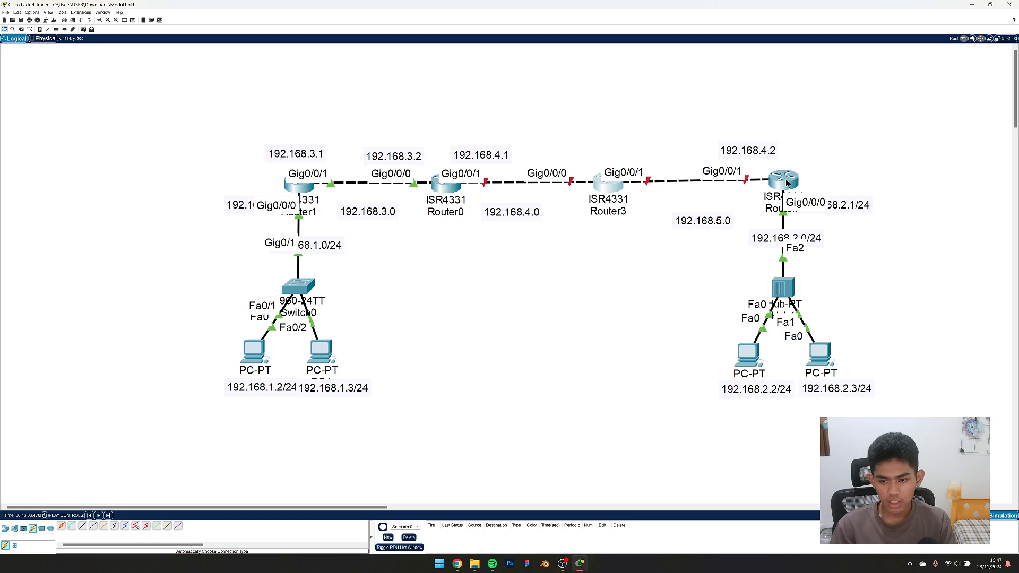
Set the IPv4 address of Router2's GigabitEthernet0/0/1 to 192.168.5.2 and close its configuration.
{"action": "left_click", "coordinate": [787, 182]}
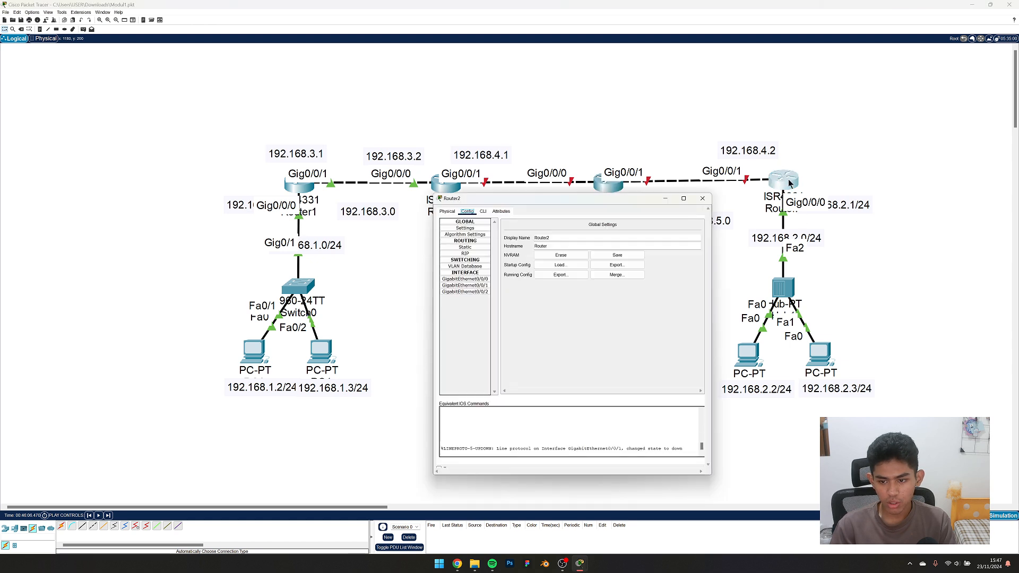
{"action": "left_click", "coordinate": [465, 285]}
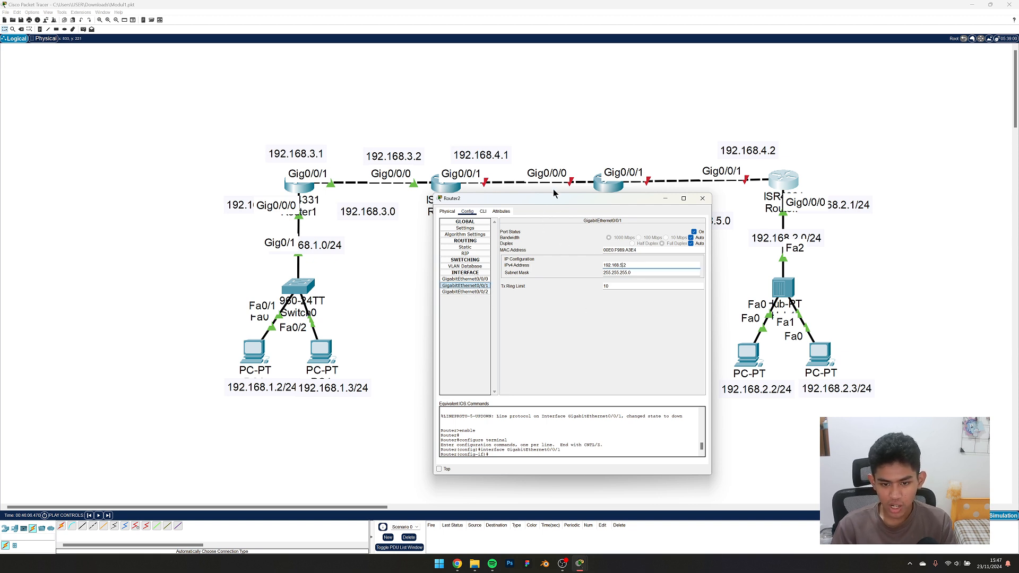
{"action": "left_click_drag", "start_coordinate": [555, 198], "coordinate": [556, 221]}
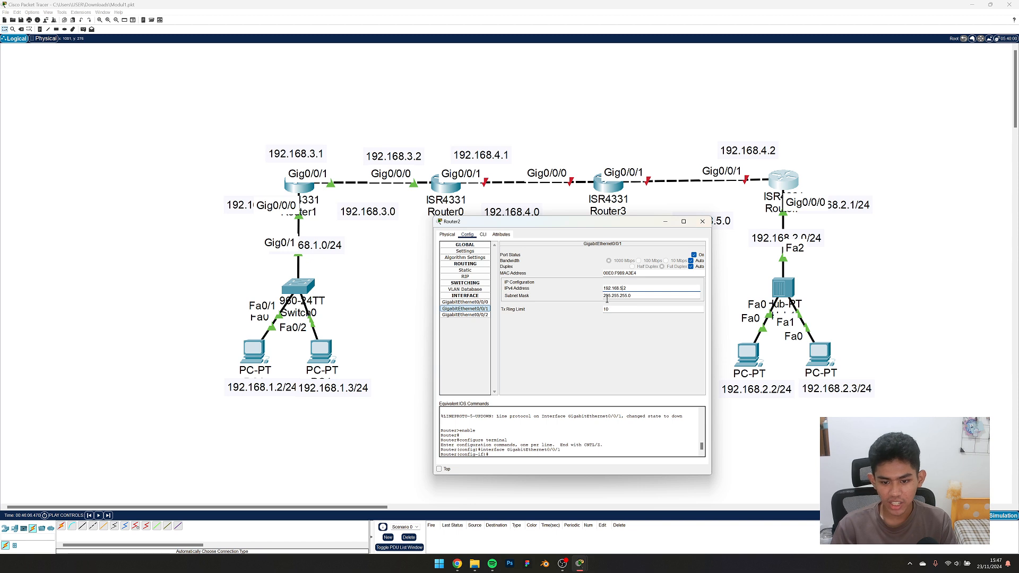
{"action": "left_click", "coordinate": [702, 221]}
Change the address label above Router2's link to 192.168.5.2, and nudge the 192.168.5.0 network label.
{"action": "double_click", "coordinate": [735, 147]}
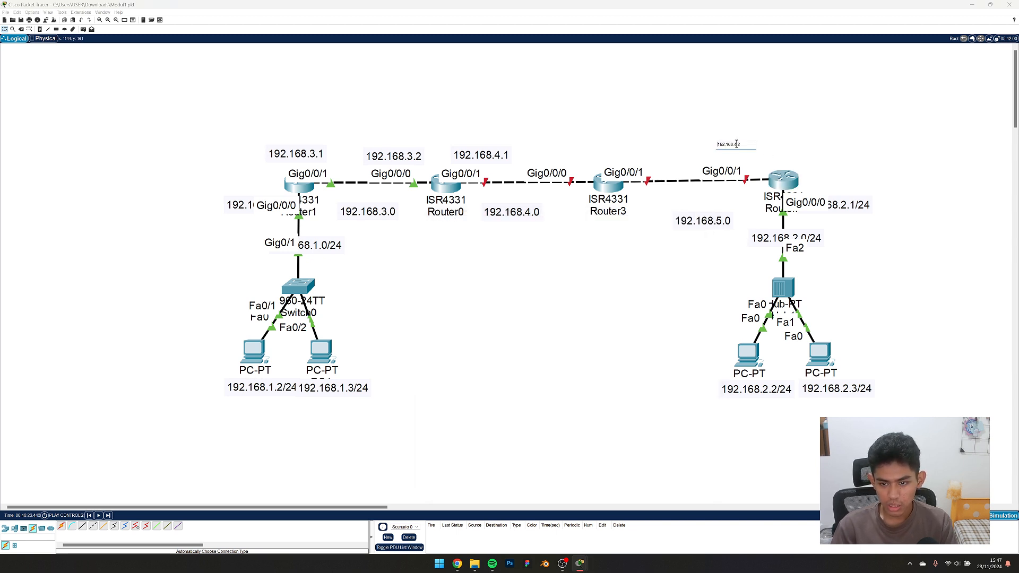
{"action": "key", "text": "Return"}
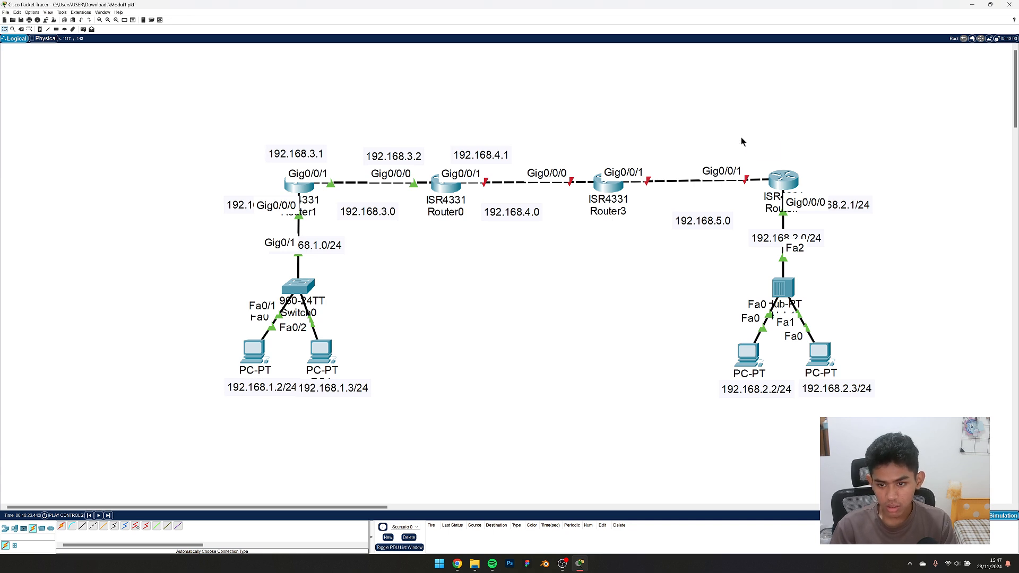
{"action": "left_click_drag", "start_coordinate": [701, 218], "coordinate": [693, 213]}
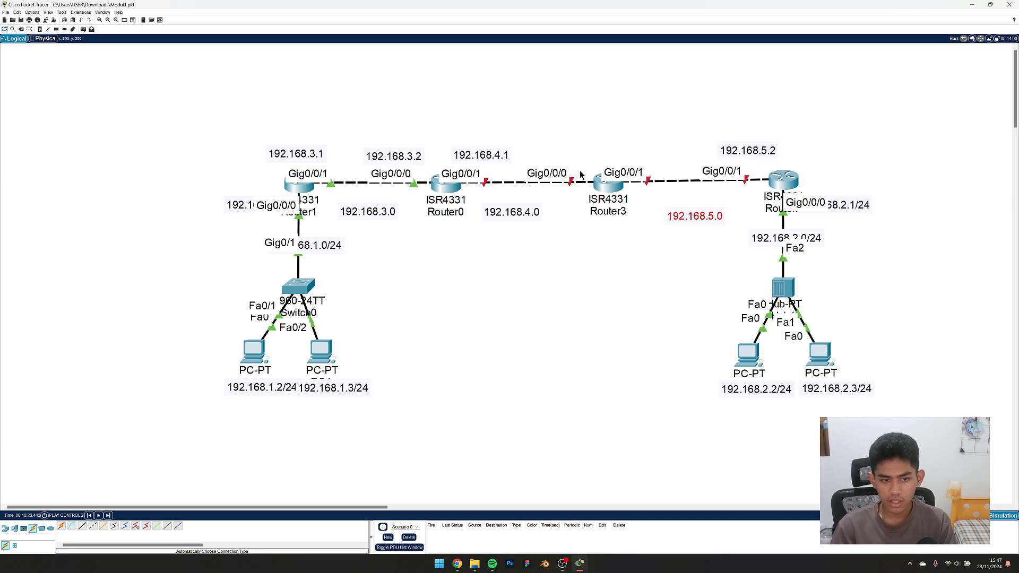
Add a 192.168.5.1 address label above Router3's GigabitEthernet0/0/1 end of the link.
{"action": "left_click", "coordinate": [40, 30]}
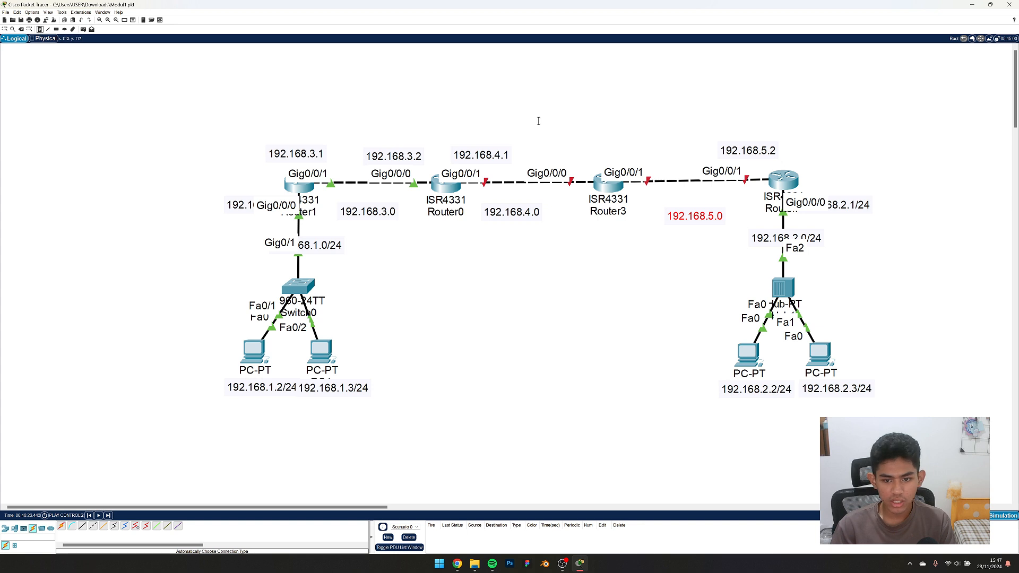
{"action": "left_click", "coordinate": [622, 147]}
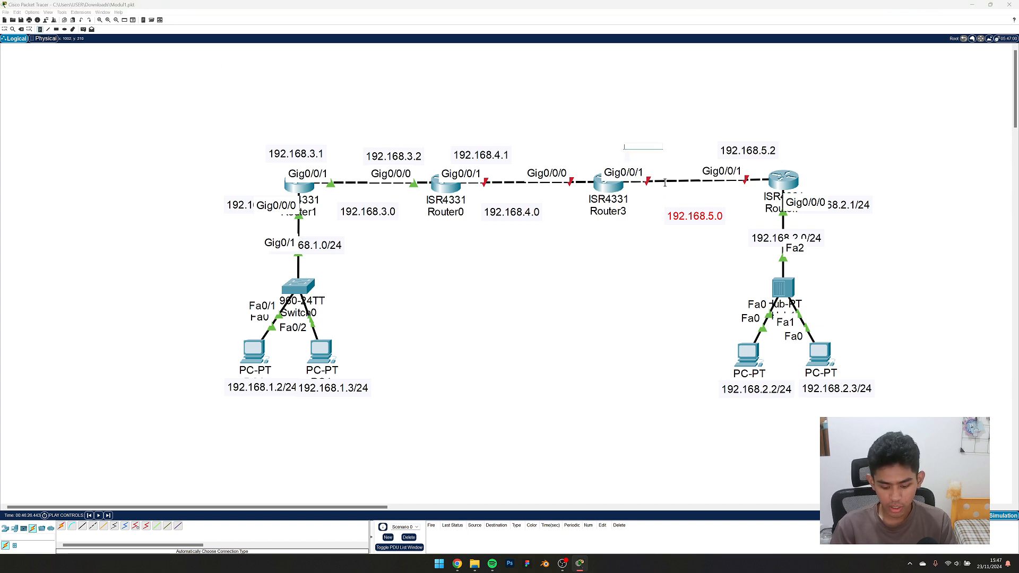
{"action": "type", "text": "192.168.3.0"}
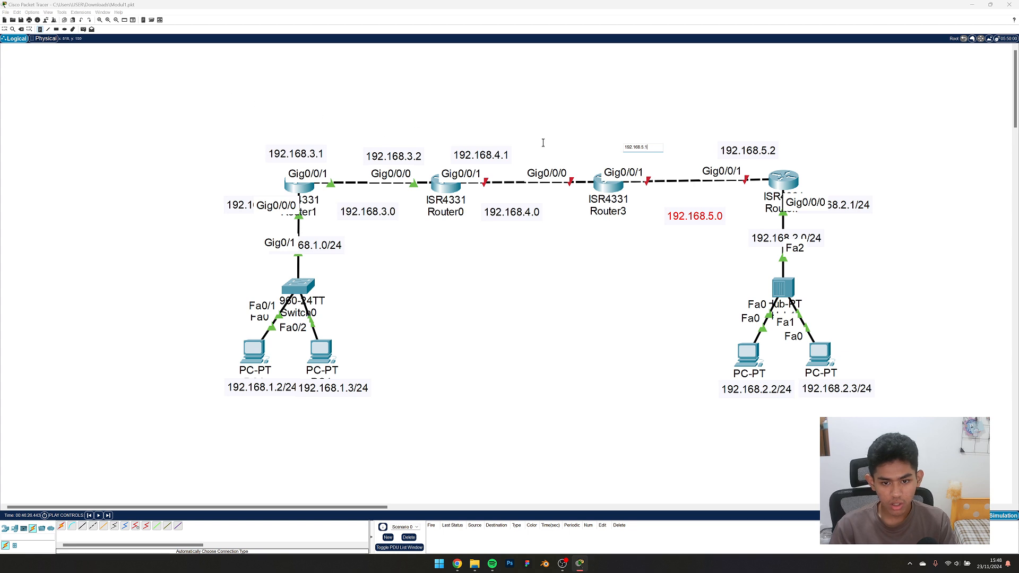
Add a 192.168.4.2 address label and place it above Router3's GigabitEthernet0/0/0 end of the link.
{"action": "left_click", "coordinate": [570, 154]}
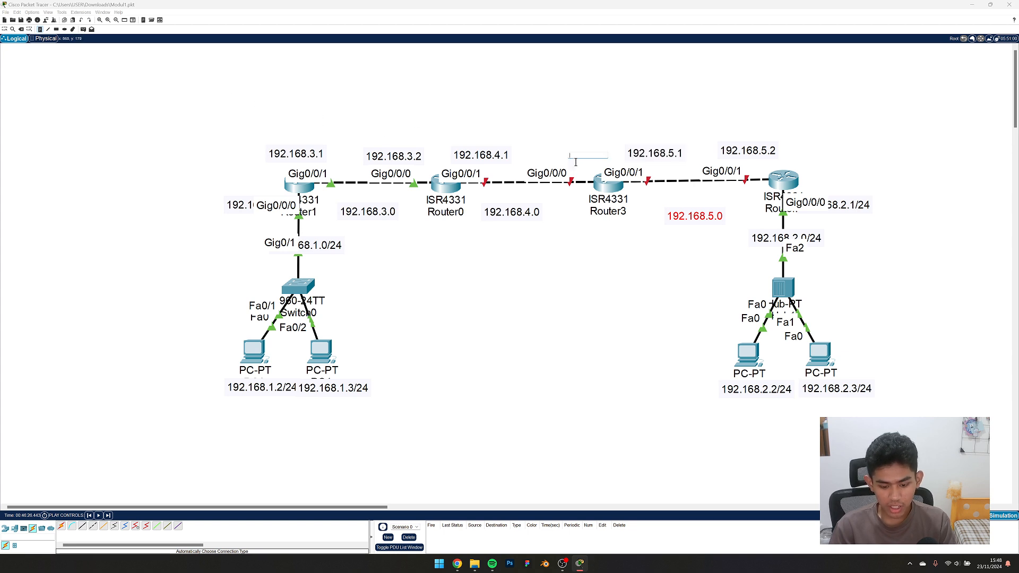
{"action": "type", "text": "192.168.3.0"}
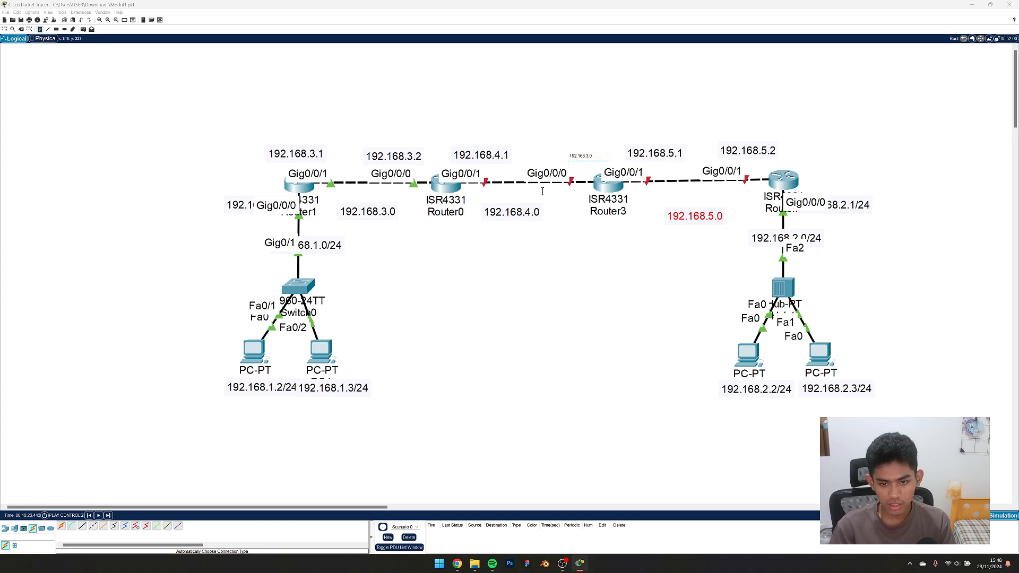
{"action": "key", "text": "BackSpace"}
{"action": "key", "text": "BackSpace"}
{"action": "key", "text": "BackSpace"}
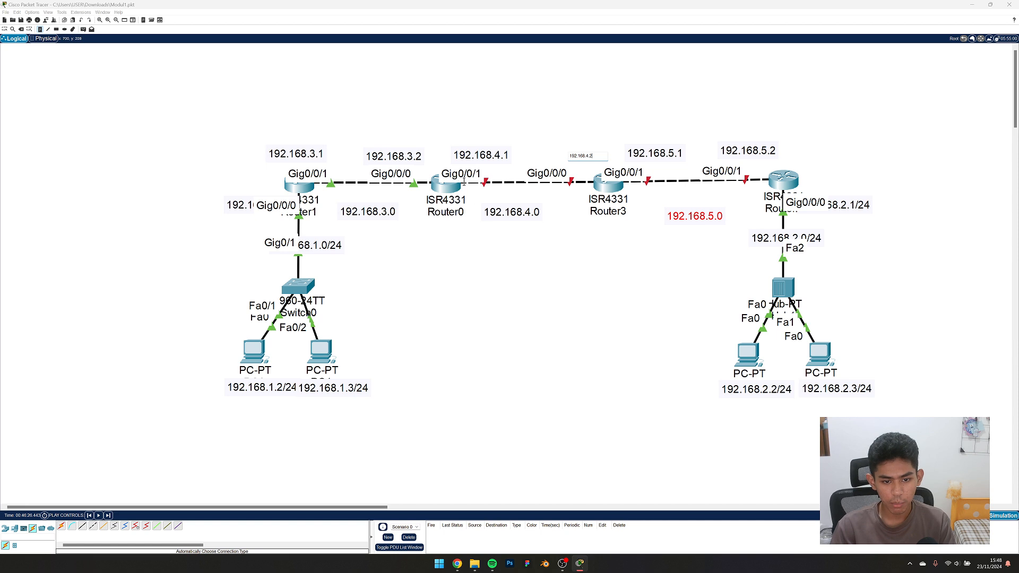
{"action": "left_click", "coordinate": [619, 264]}
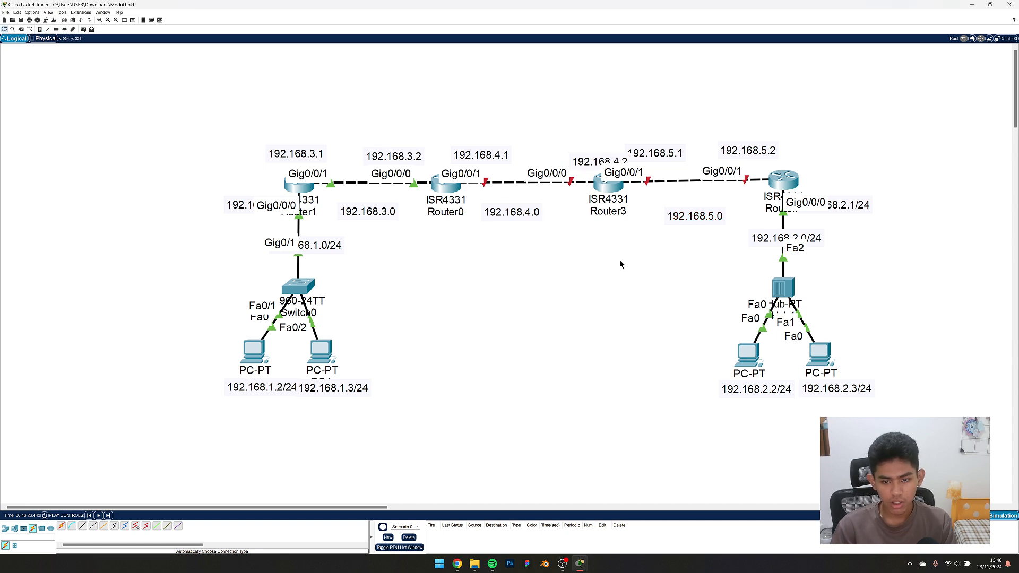
{"action": "left_click_drag", "start_coordinate": [603, 162], "coordinate": [571, 153]}
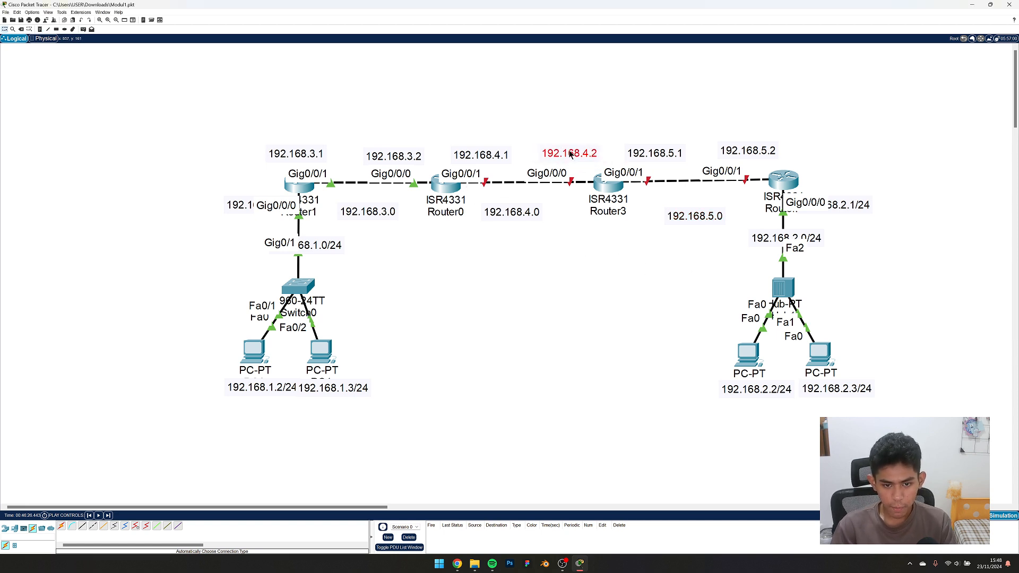
{"action": "left_click", "coordinate": [572, 283]}
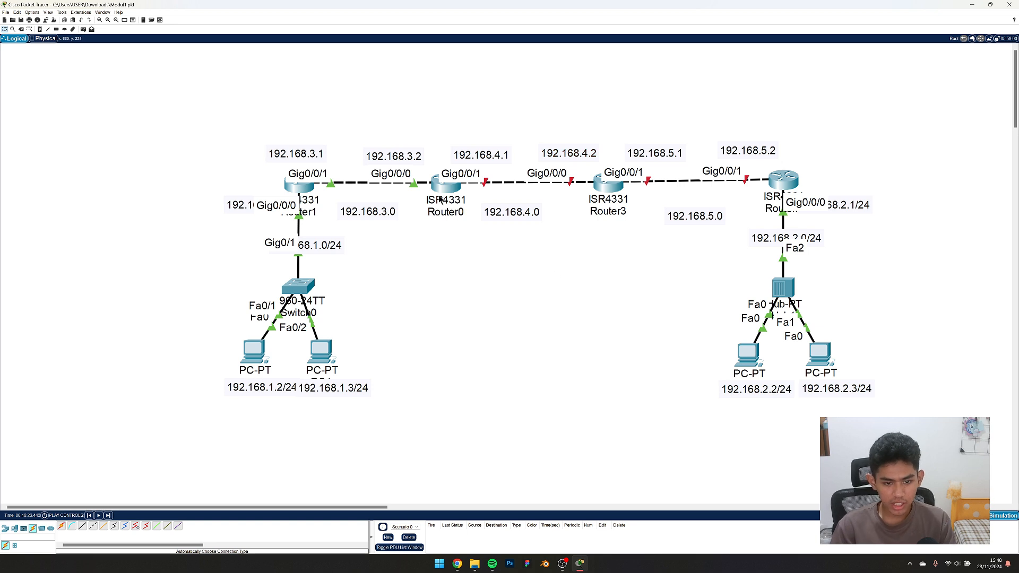
Check the IP configuration of Router0's GigabitEthernet0/0/1 and close its window.
{"action": "left_click", "coordinate": [450, 192]}
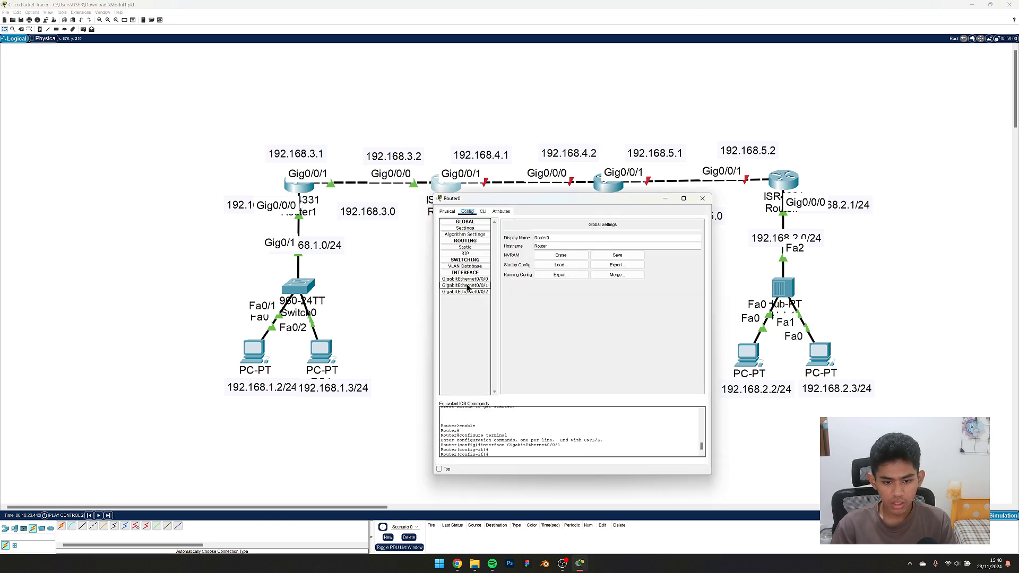
{"action": "left_click", "coordinate": [465, 286]}
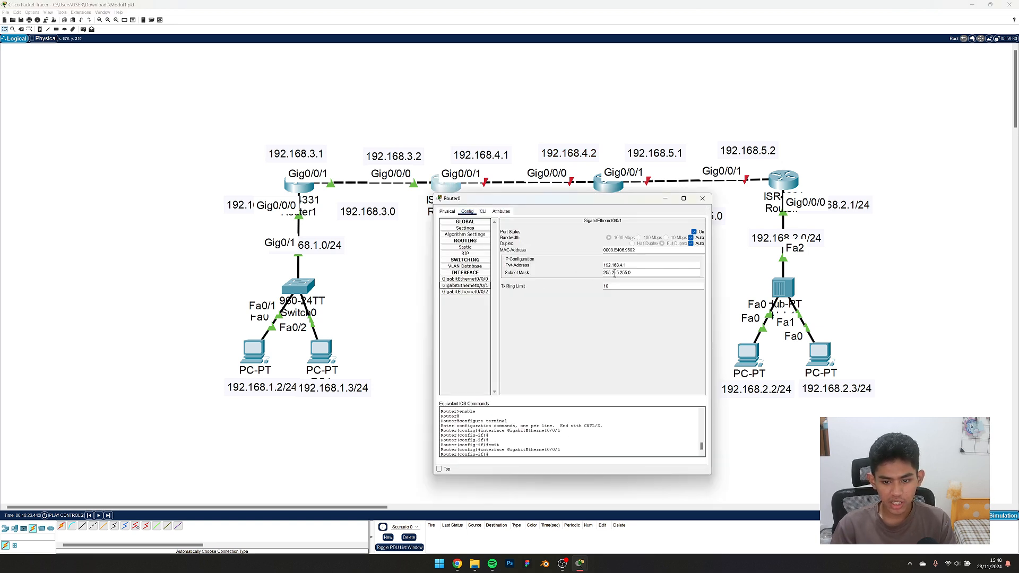
{"action": "left_click", "coordinate": [702, 198]}
Move the 192.168.4.0 and 192.168.3.0 network labels further below their links.
{"action": "left_click", "coordinate": [538, 220]}
{"action": "left_click_drag", "start_coordinate": [538, 219], "coordinate": [533, 248]}
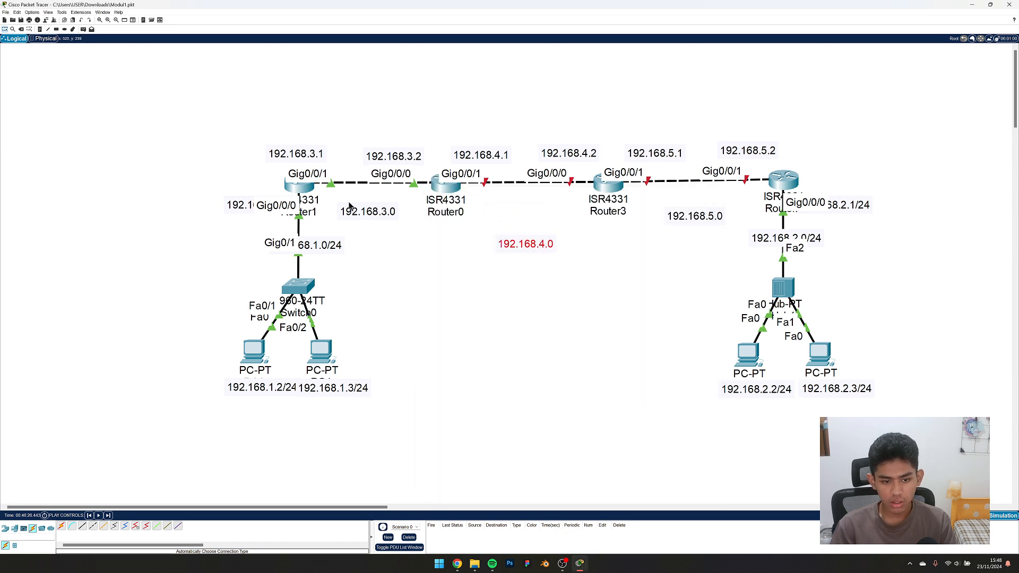
{"action": "left_click_drag", "start_coordinate": [362, 209], "coordinate": [362, 218]}
Turn on the GigabitEthernet0/0/0 and GigabitEthernet0/0/1 ports of Router3.
{"action": "left_click", "coordinate": [589, 189]}
{"action": "left_click", "coordinate": [600, 185]}
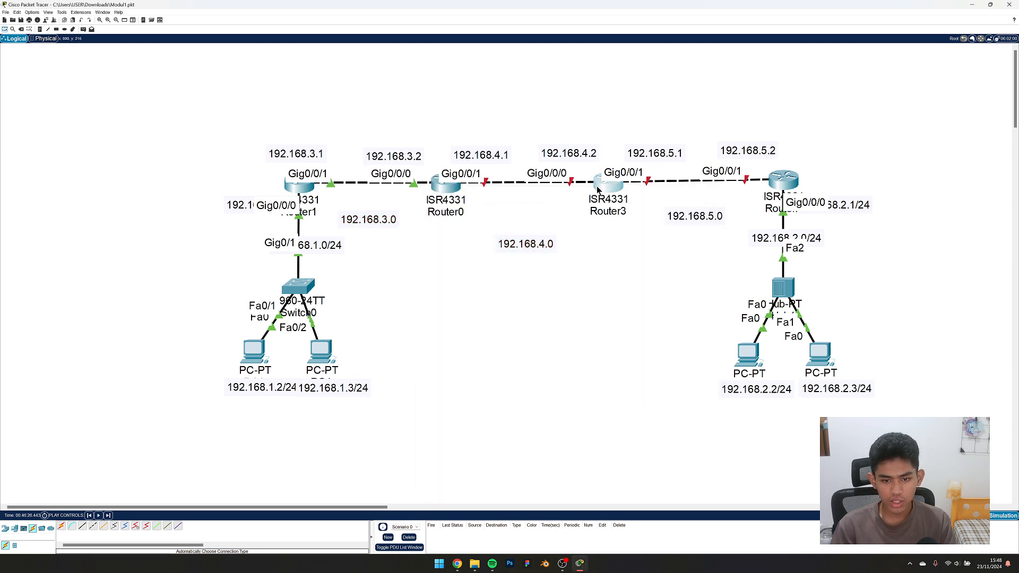
{"action": "left_click_drag", "start_coordinate": [531, 210], "coordinate": [694, 227]}
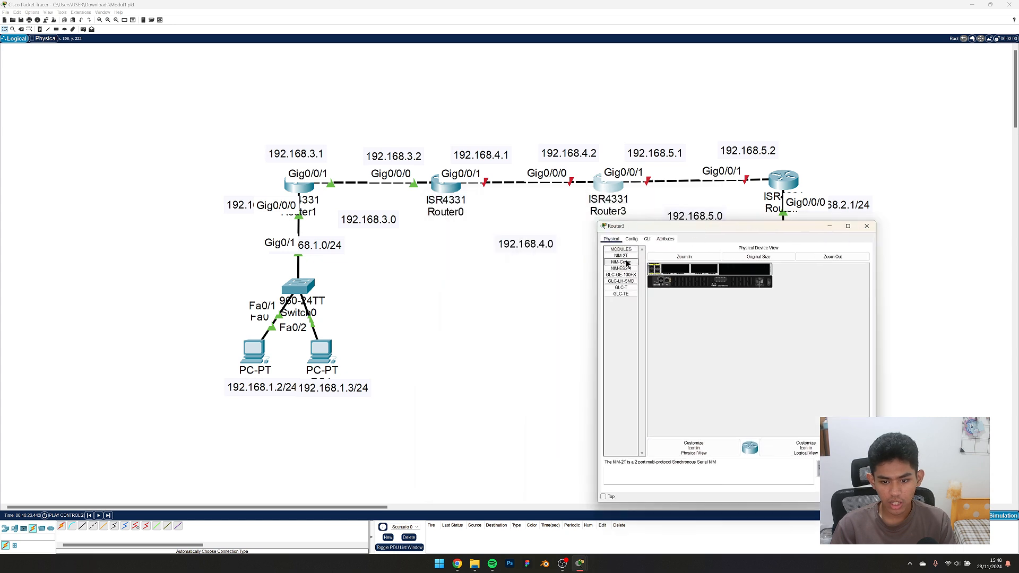
{"action": "left_click", "coordinate": [631, 239]}
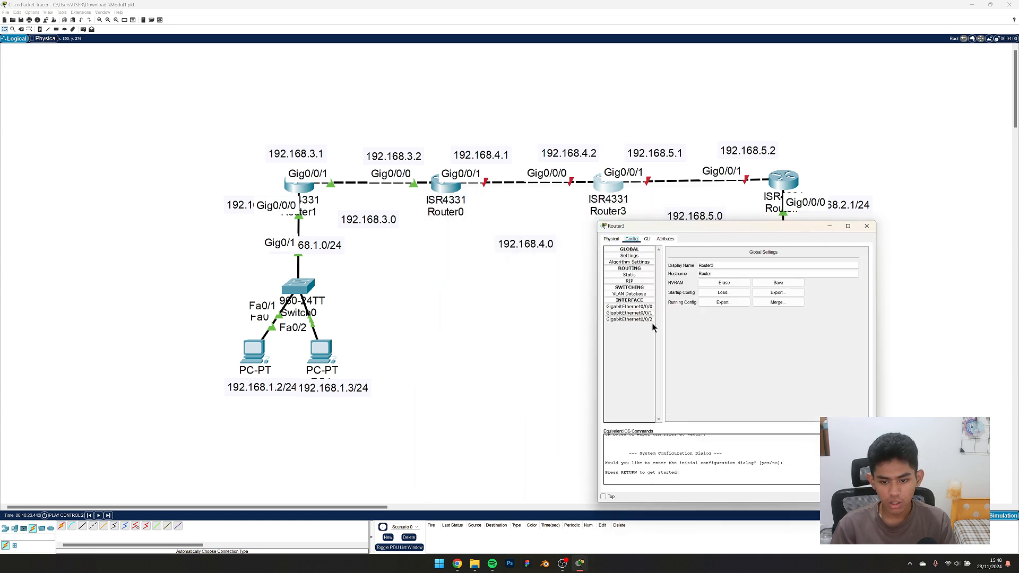
{"action": "left_click", "coordinate": [629, 307]}
{"action": "left_click", "coordinate": [859, 259]}
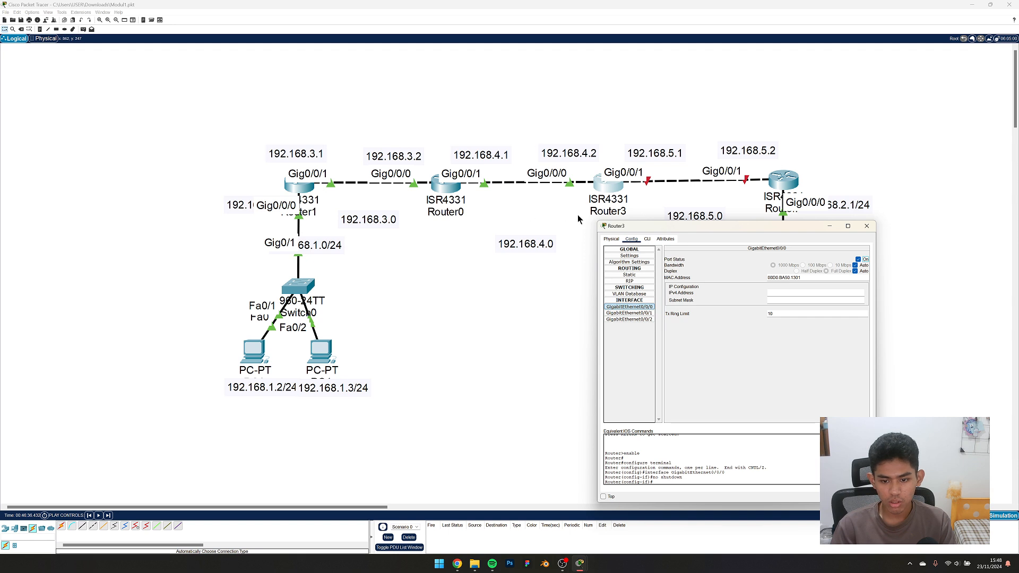
{"action": "left_click", "coordinate": [634, 313]}
{"action": "left_click", "coordinate": [858, 259]}
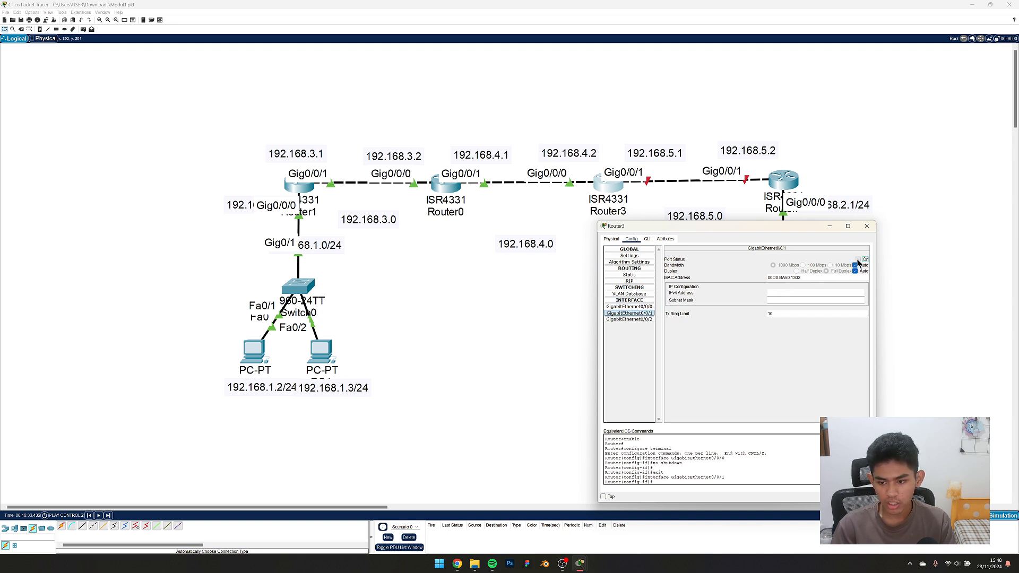
Set Router3's GigabitEthernet0/0/0 to IPv4 address 192.168.4.2 with subnet mask 255.255.255.0.
{"action": "left_click", "coordinate": [629, 307]}
{"action": "left_click", "coordinate": [805, 292]}
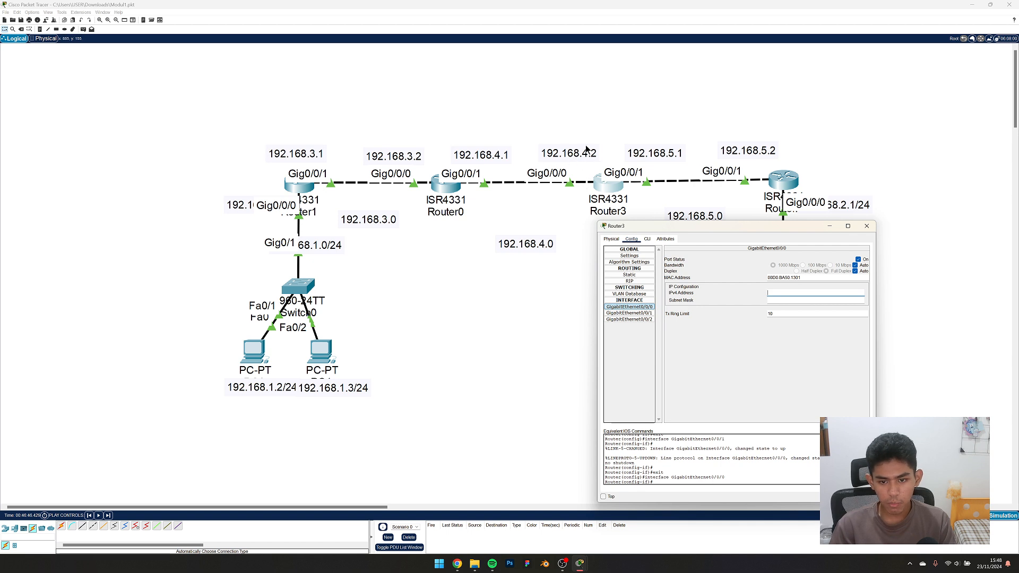
{"action": "type", "text": "192.168.3.0"}
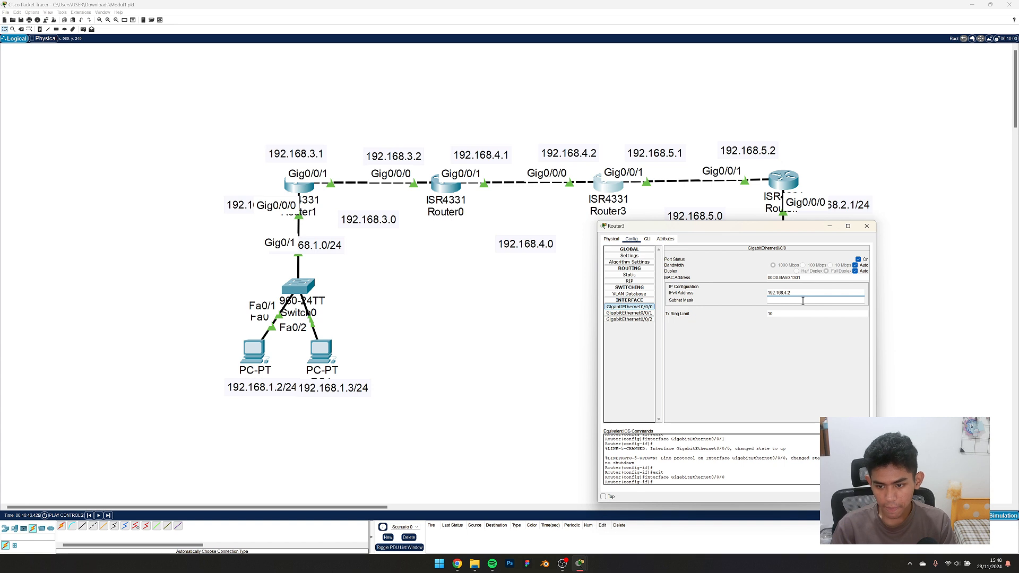
{"action": "key", "text": "Return"}
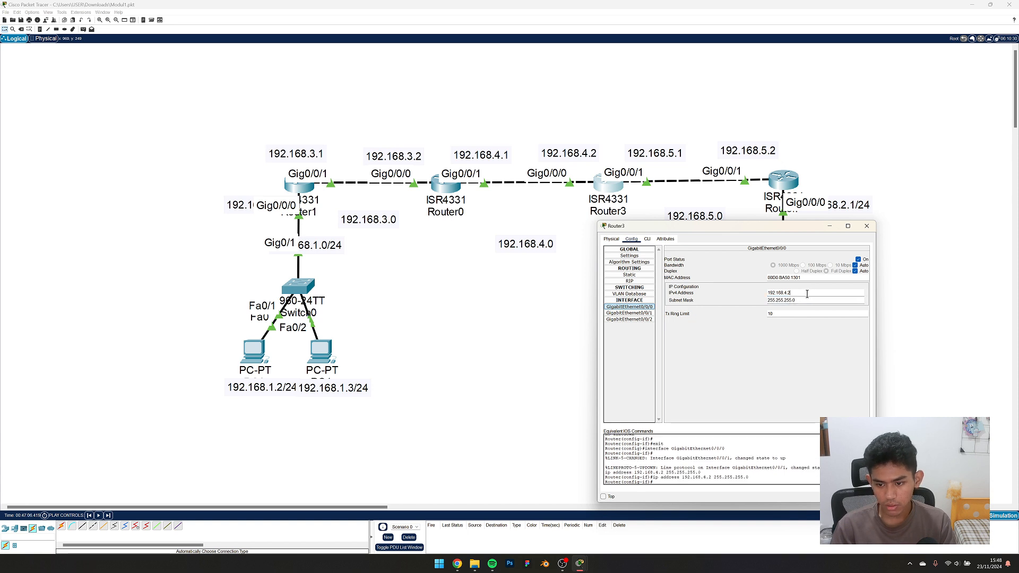
Set Router3's GigabitEthernet0/0/1 to IPv4 address 192.168.5.1 with subnet mask 255.255.255.0, and close its configuration.
{"action": "left_click", "coordinate": [629, 313]}
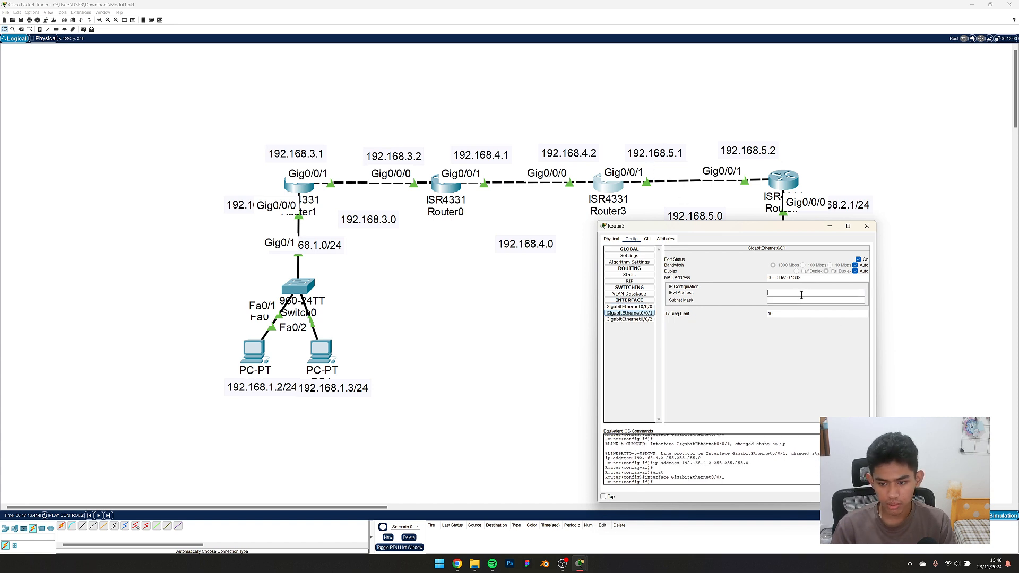
{"action": "left_click", "coordinate": [802, 292]}
{"action": "type", "text": "192.168.3.0"}
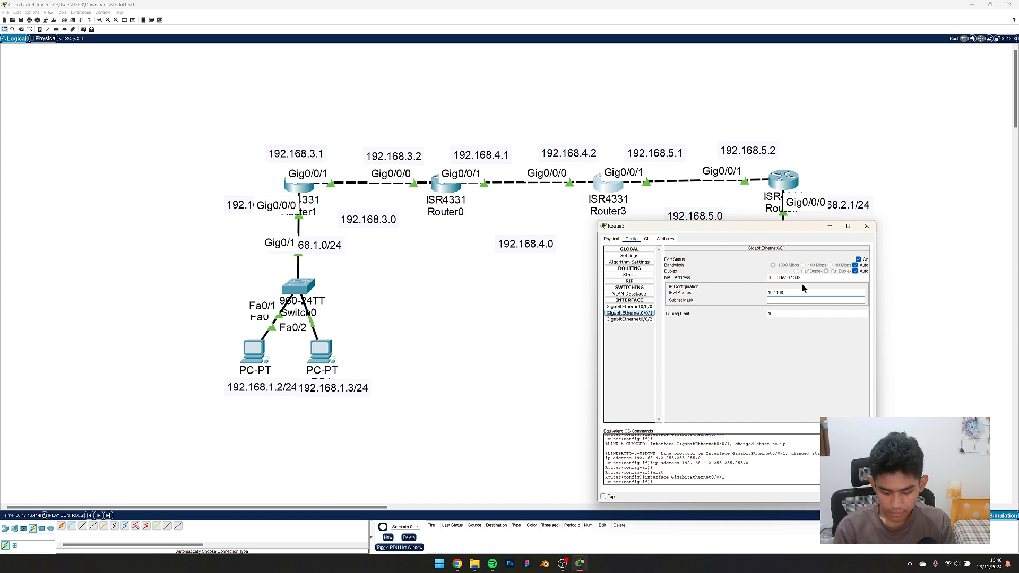
{"action": "key", "text": "Return"}
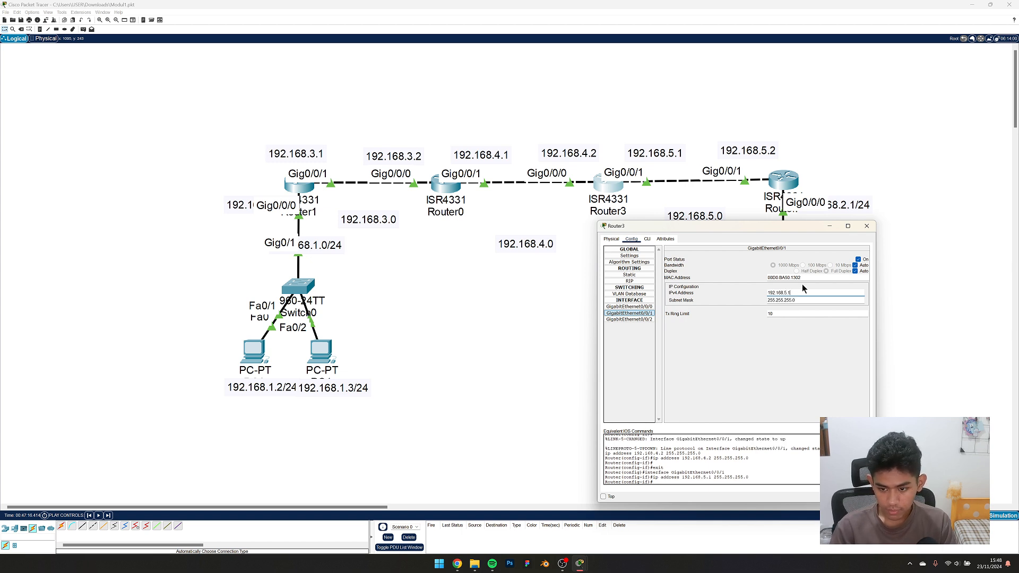
{"action": "key", "text": "Tab"}
{"action": "left_click_drag", "start_coordinate": [659, 226], "coordinate": [549, 222]}
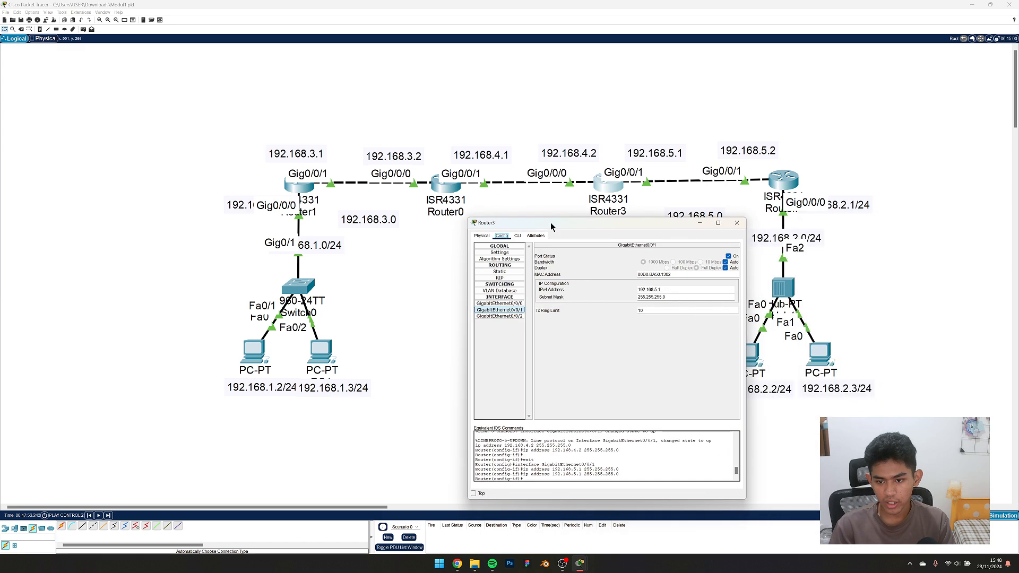
{"action": "left_click", "coordinate": [738, 223]}
Check the configuration of Router2's GigabitEthernet0/0/1 and close its window.
{"action": "left_click", "coordinate": [782, 183]}
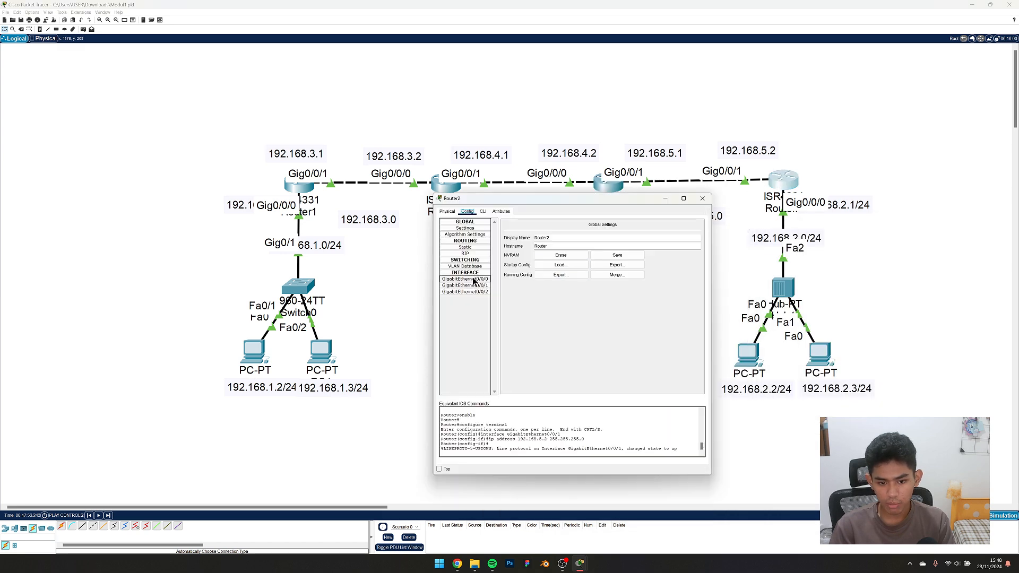
{"action": "left_click", "coordinate": [465, 286]}
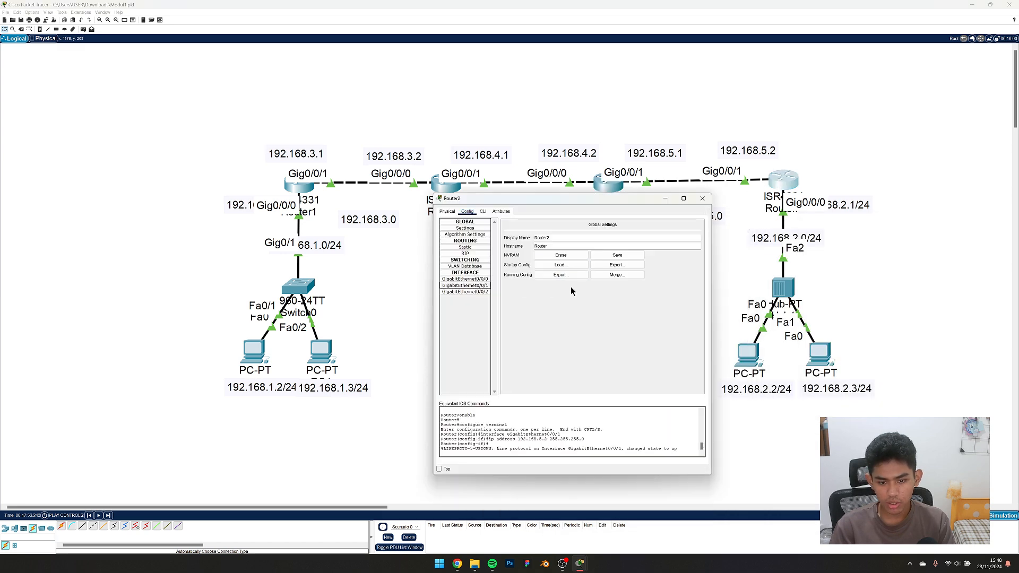
{"action": "left_click", "coordinate": [702, 199]}
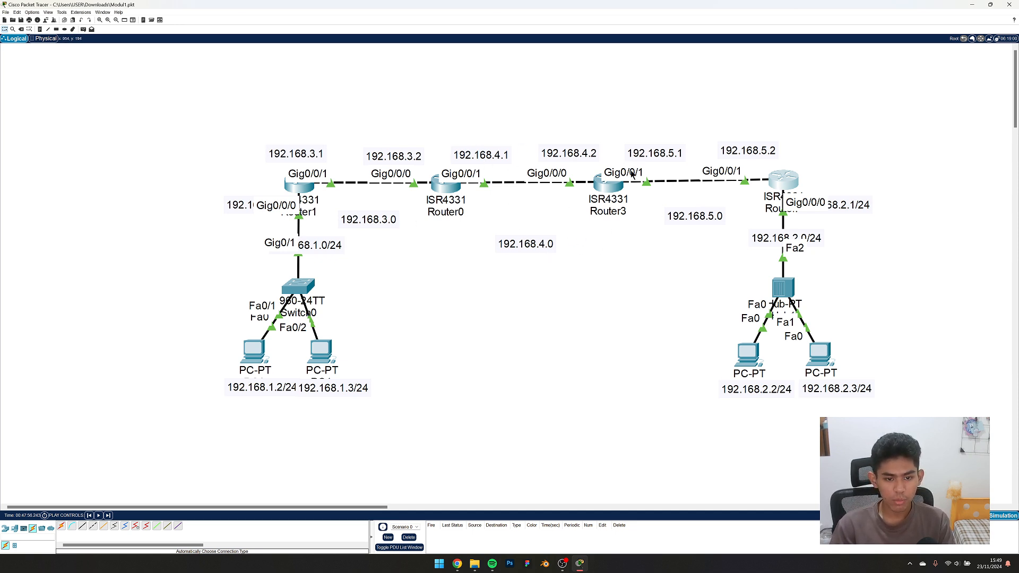
Open Router1's static routes and enter 192.168.5.0 as the network of a new route.
{"action": "left_click", "coordinate": [298, 184]}
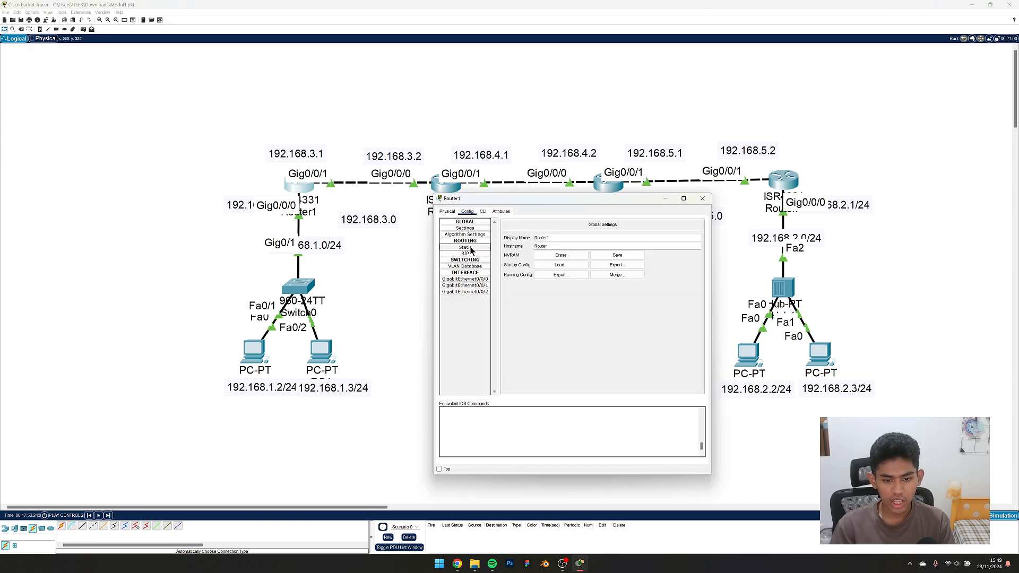
{"action": "left_click", "coordinate": [465, 248]}
{"action": "left_click_drag", "start_coordinate": [504, 204], "coordinate": [511, 270]}
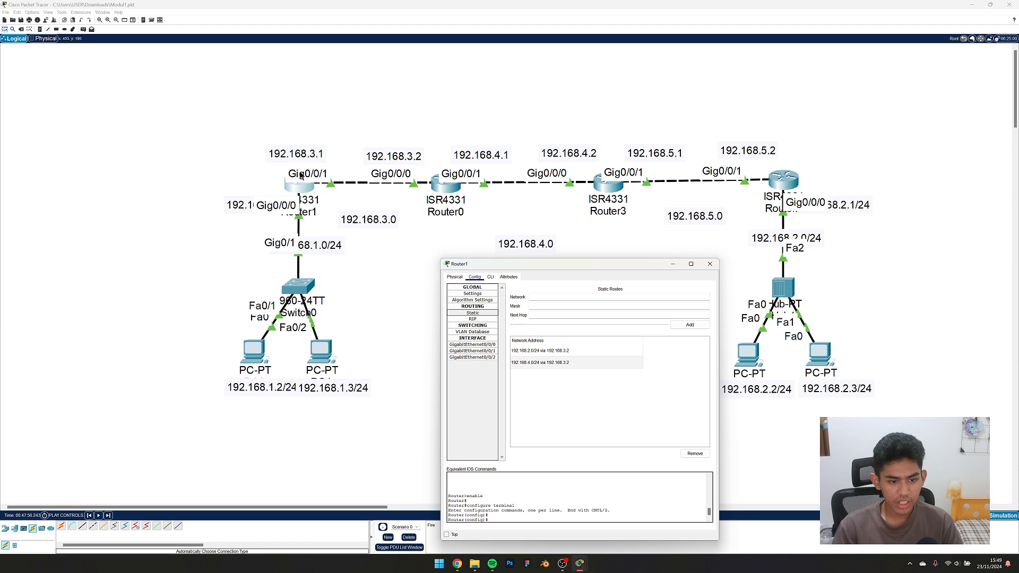
{"action": "left_click_drag", "start_coordinate": [536, 272], "coordinate": [424, 307]}
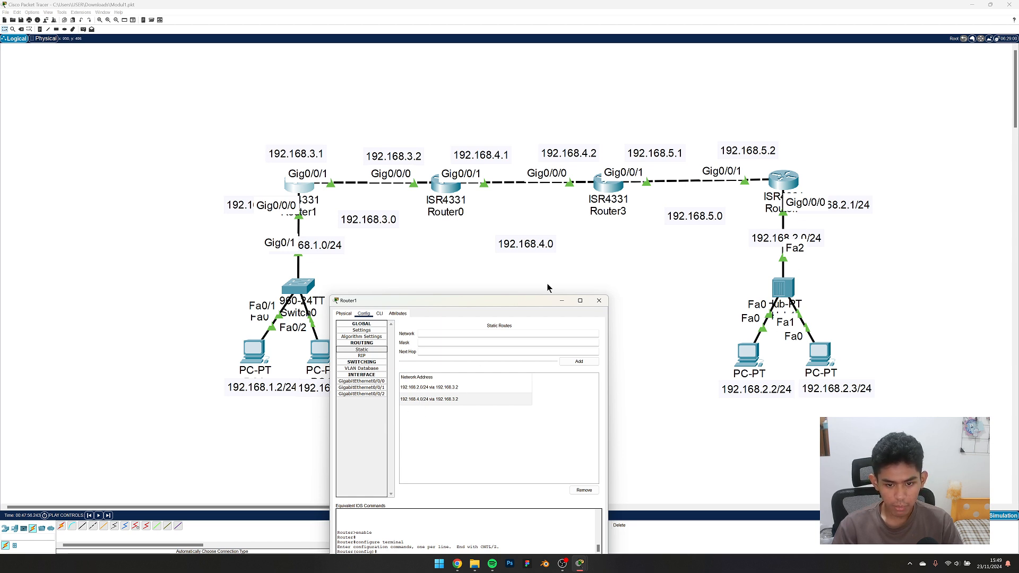
{"action": "left_click_drag", "start_coordinate": [476, 300], "coordinate": [470, 303]}
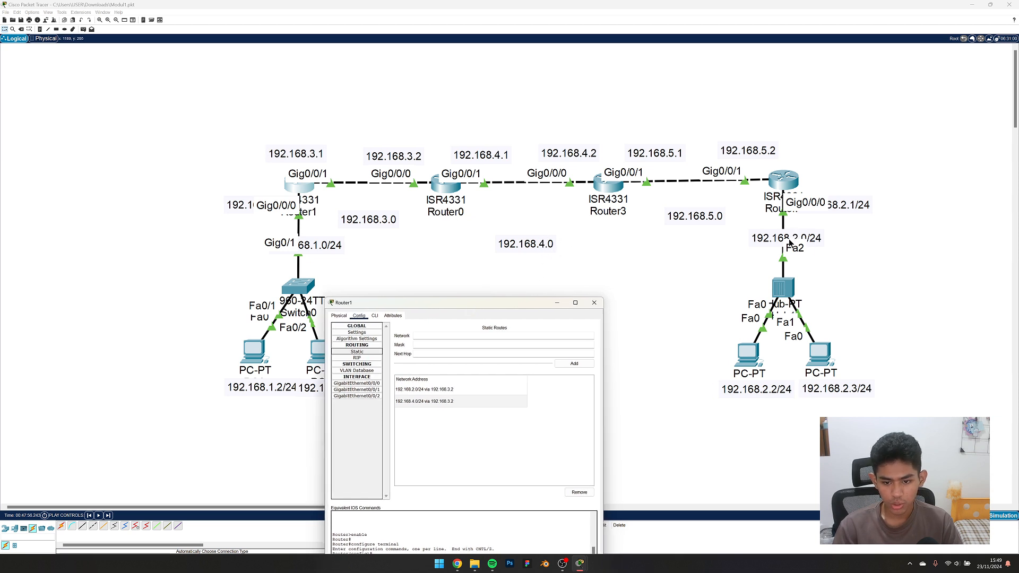
{"action": "left_click_drag", "start_coordinate": [442, 311], "coordinate": [531, 317]}
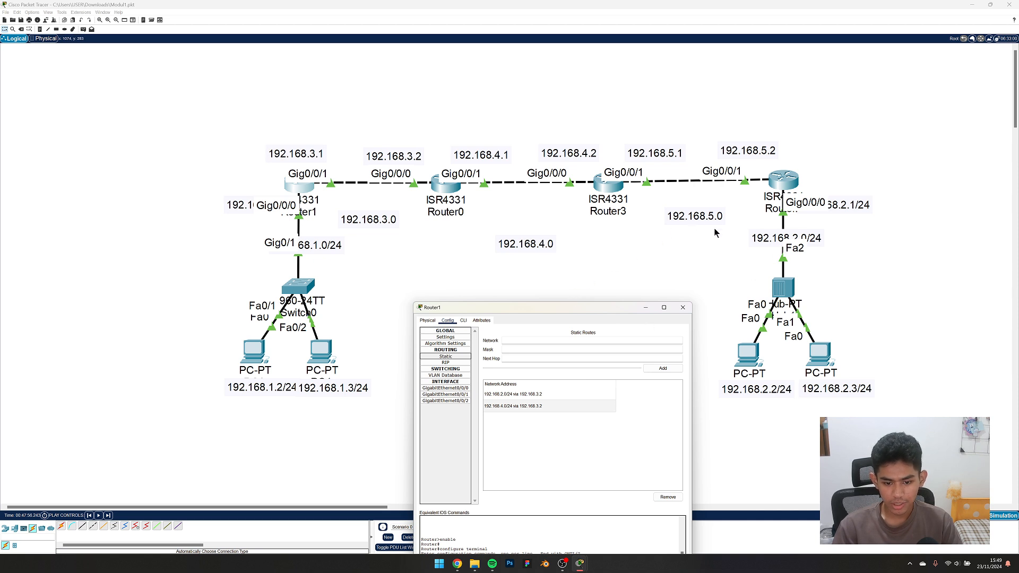
{"action": "left_click", "coordinate": [508, 340]}
{"action": "type", "text": "192.168.3.0"}
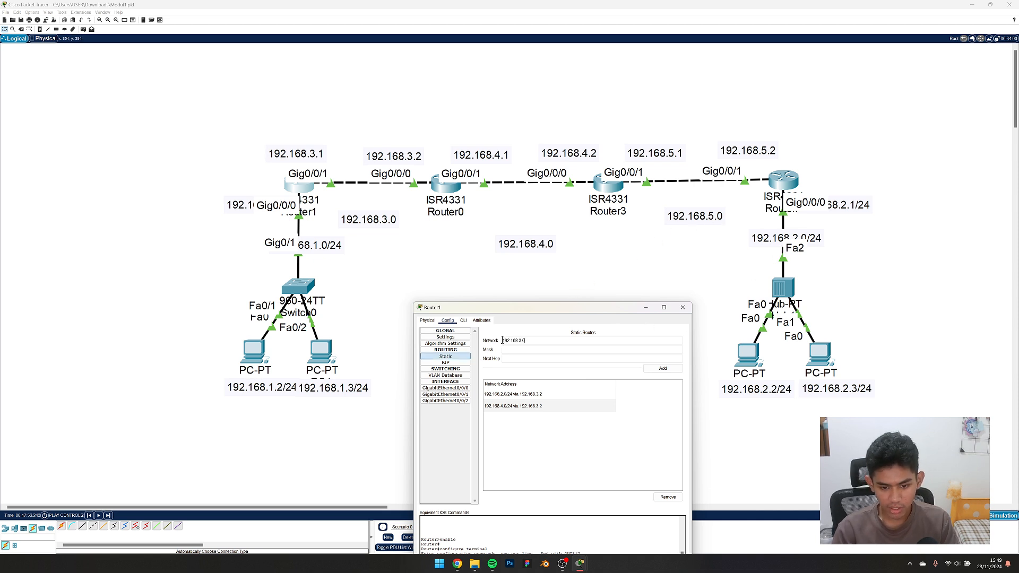
{"action": "key", "text": "BackSpace"}
{"action": "type", "text": "5"}
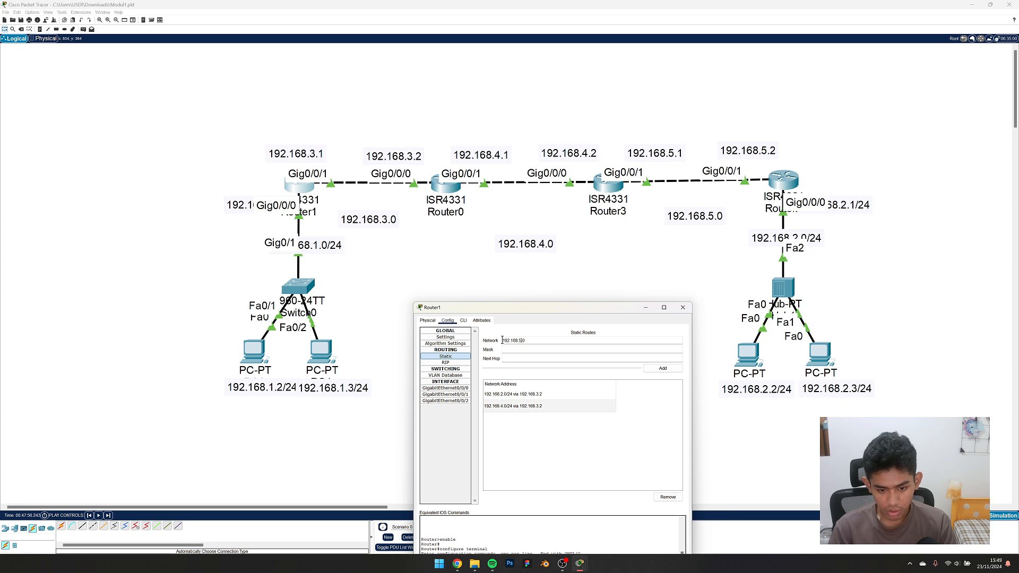
Complete Router1's new route with mask 255.255.255.0 and next hop 192.168.3.2, add it, and close the router's configuration.
{"action": "left_click", "coordinate": [516, 349]}
{"action": "type", "text": "255.2"}
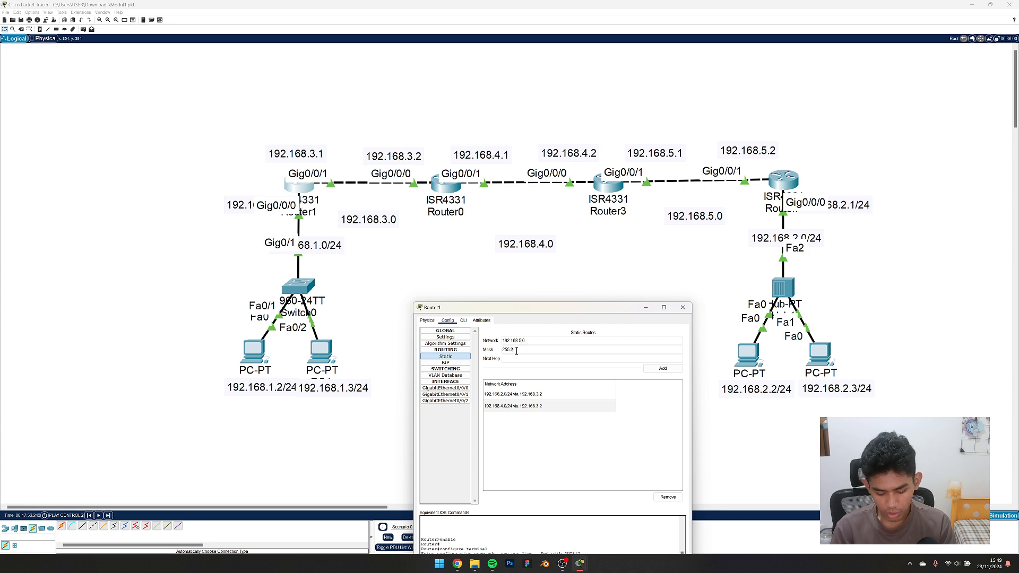
{"action": "type", "text": "55.255.0"}
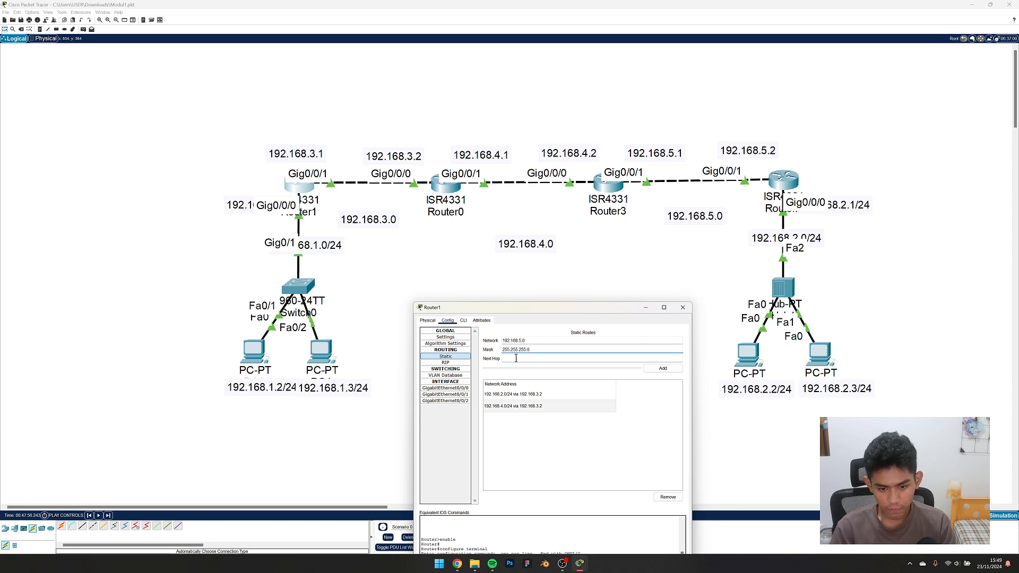
{"action": "left_click", "coordinate": [500, 359]}
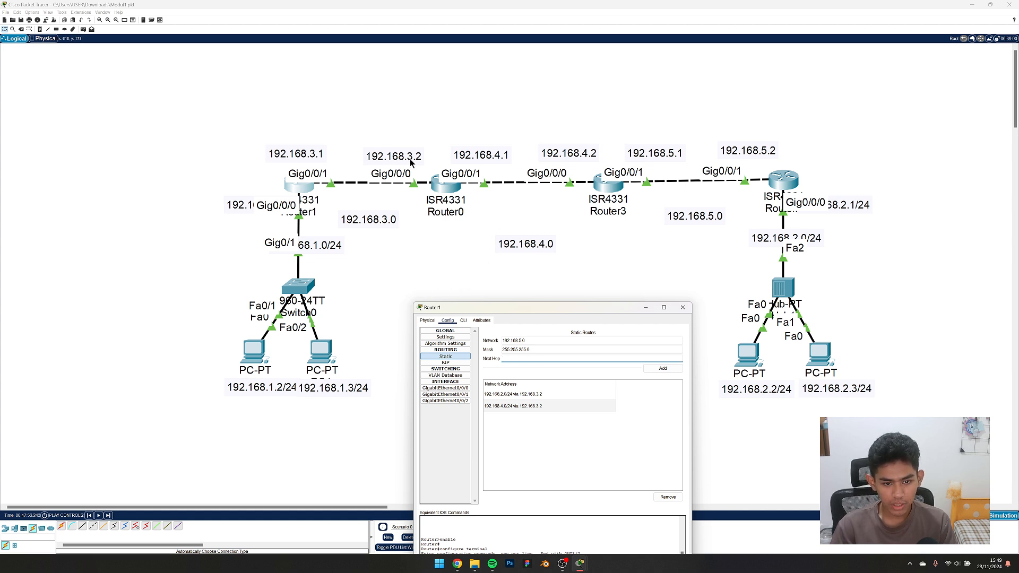
{"action": "type", "text": "192.168.3.0"}
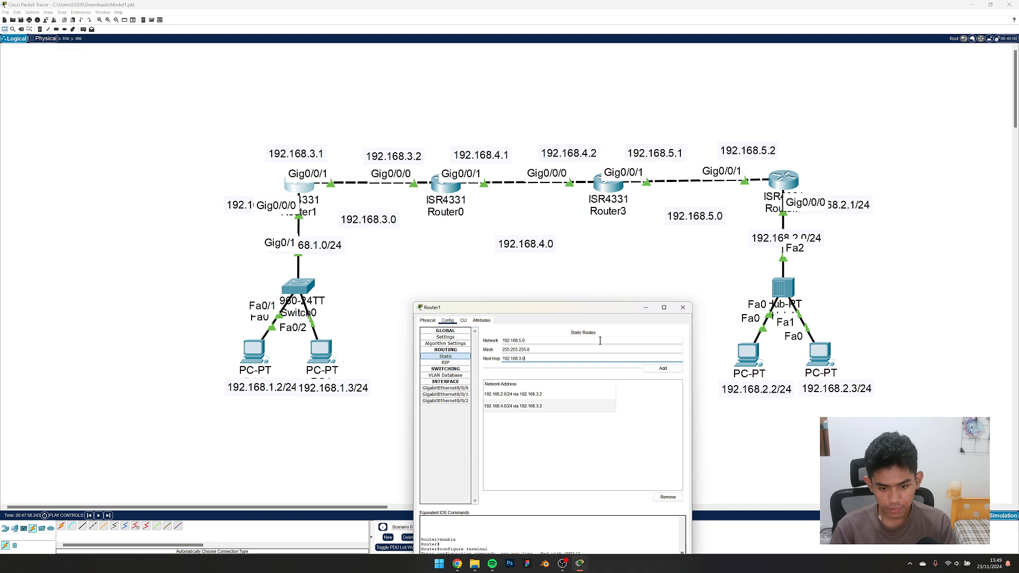
{"action": "left_click", "coordinate": [663, 368]}
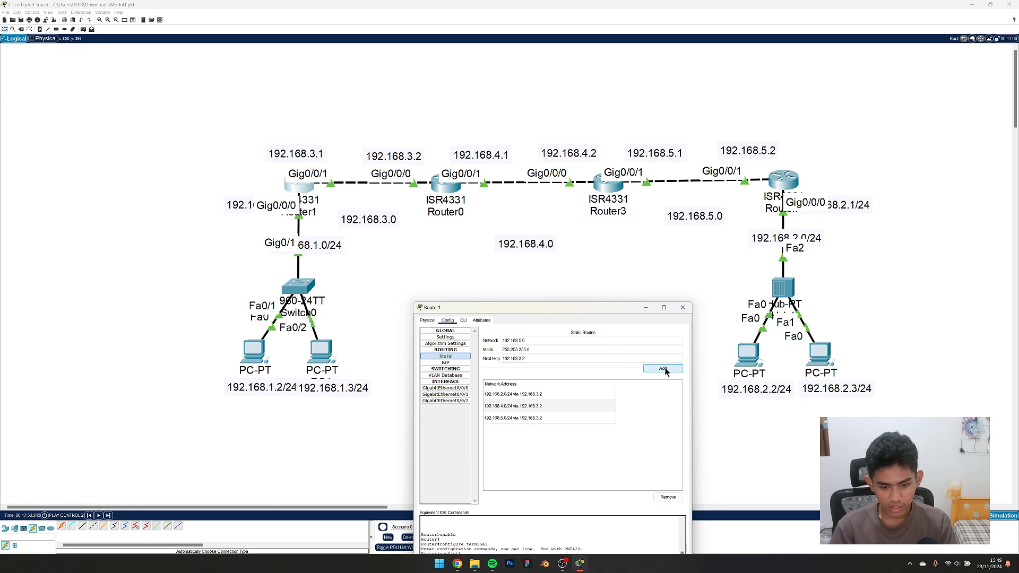
{"action": "left_click_drag", "start_coordinate": [543, 305], "coordinate": [462, 251]}
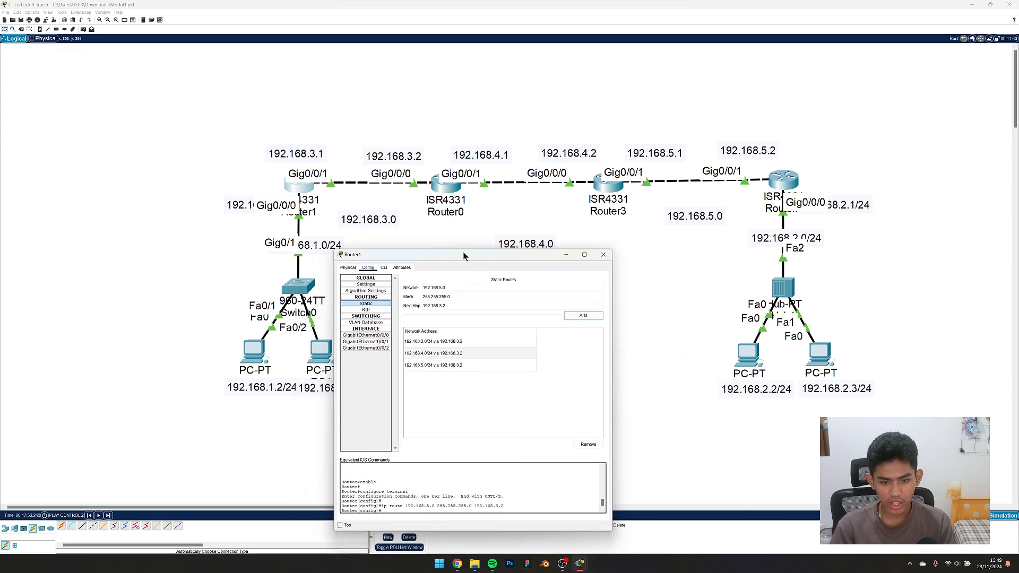
{"action": "left_click", "coordinate": [603, 255]}
Open Router0's static routes and enter network 192.168.5.0 with next hop 192.168.4.2 for a new route.
{"action": "left_click", "coordinate": [447, 184]}
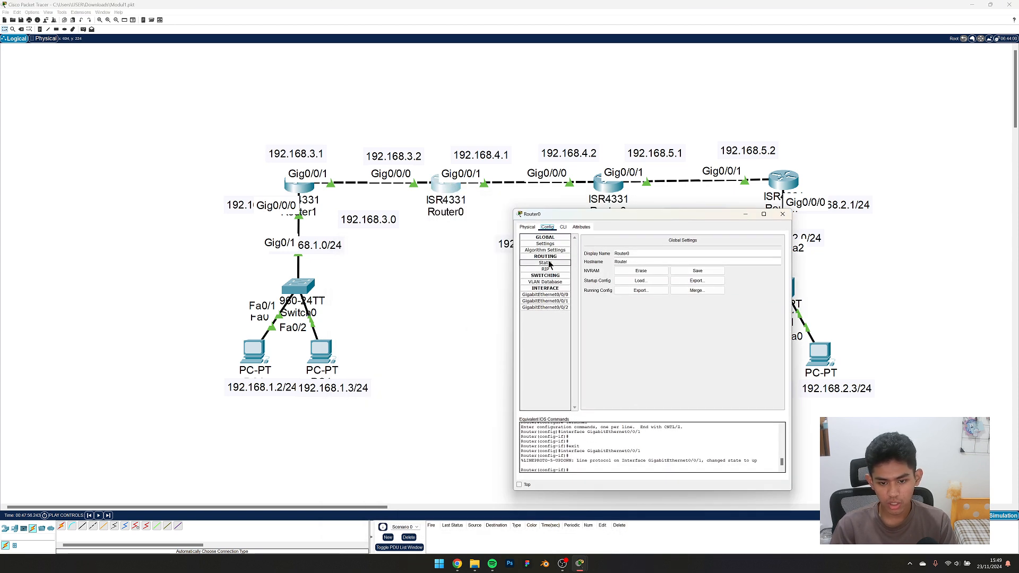
{"action": "left_click", "coordinate": [545, 264]}
{"action": "left_click_drag", "start_coordinate": [580, 217], "coordinate": [470, 279]}
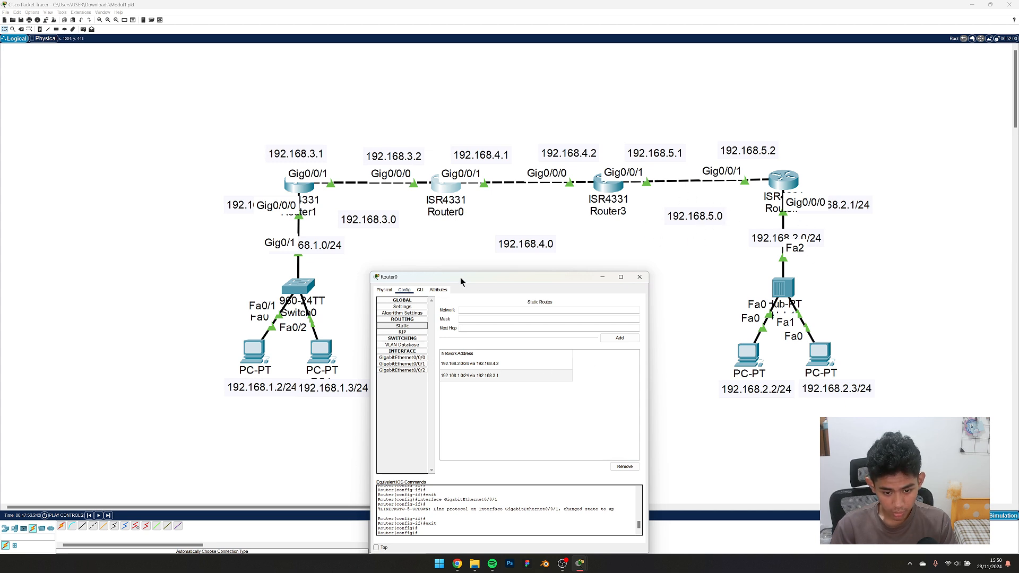
{"action": "left_click_drag", "start_coordinate": [460, 277], "coordinate": [495, 269]}
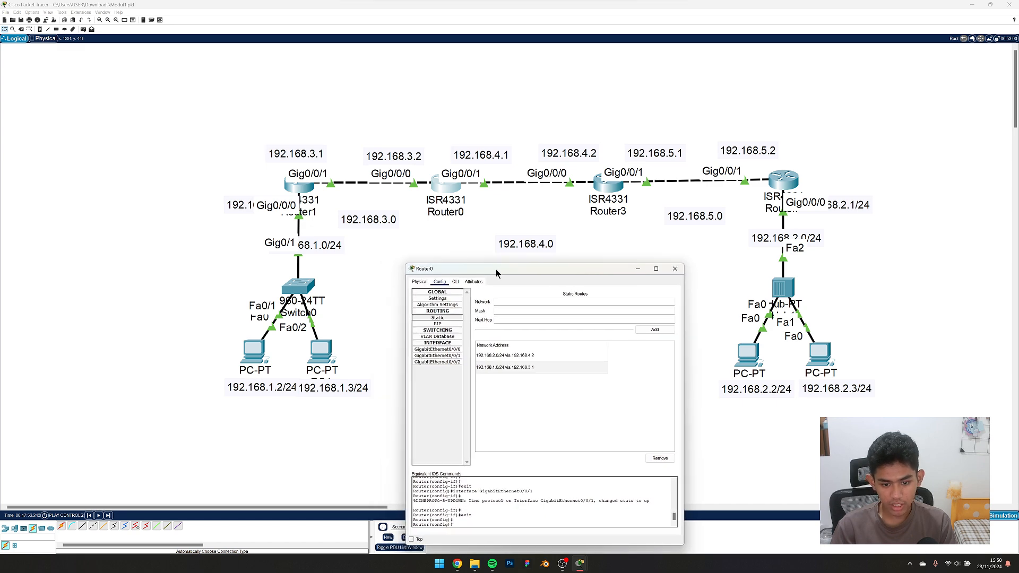
{"action": "left_click", "coordinate": [497, 304]}
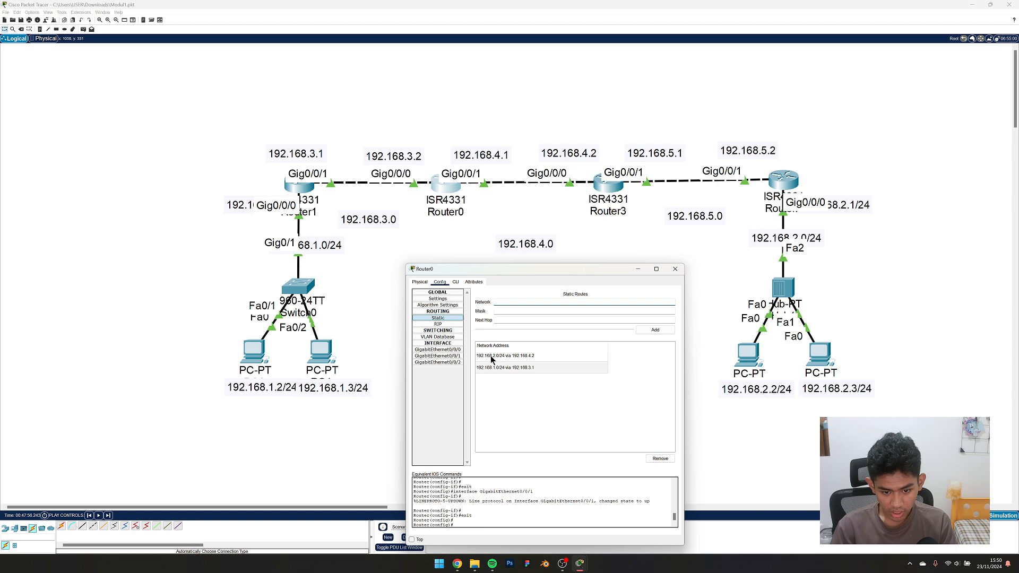
{"action": "left_click", "coordinate": [494, 303]}
{"action": "type", "text": "192.168.3.0"}
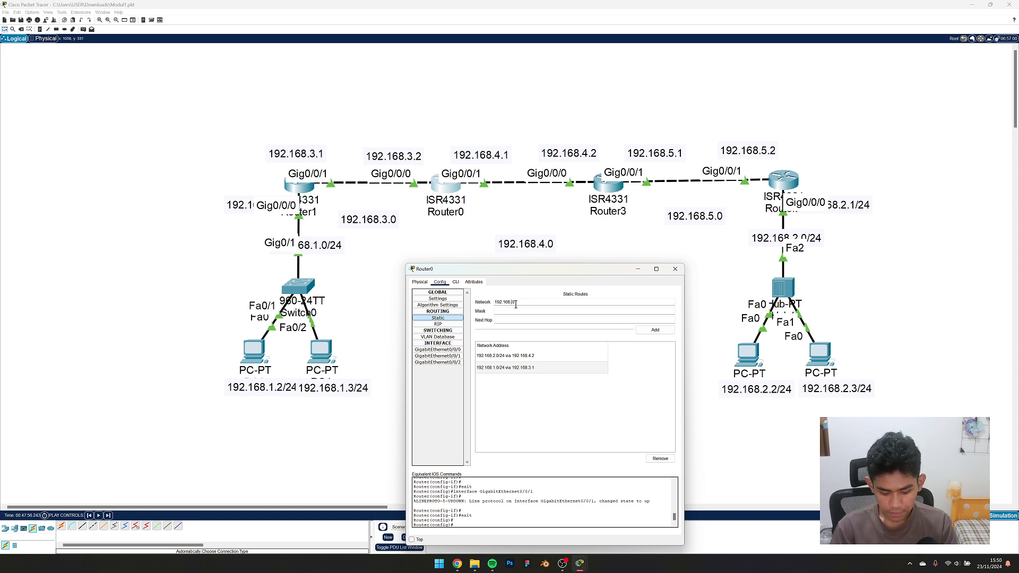
{"action": "type", "text": "5."}
{"action": "left_click", "coordinate": [509, 322]}
{"action": "type", "text": "192.168.3.0"}
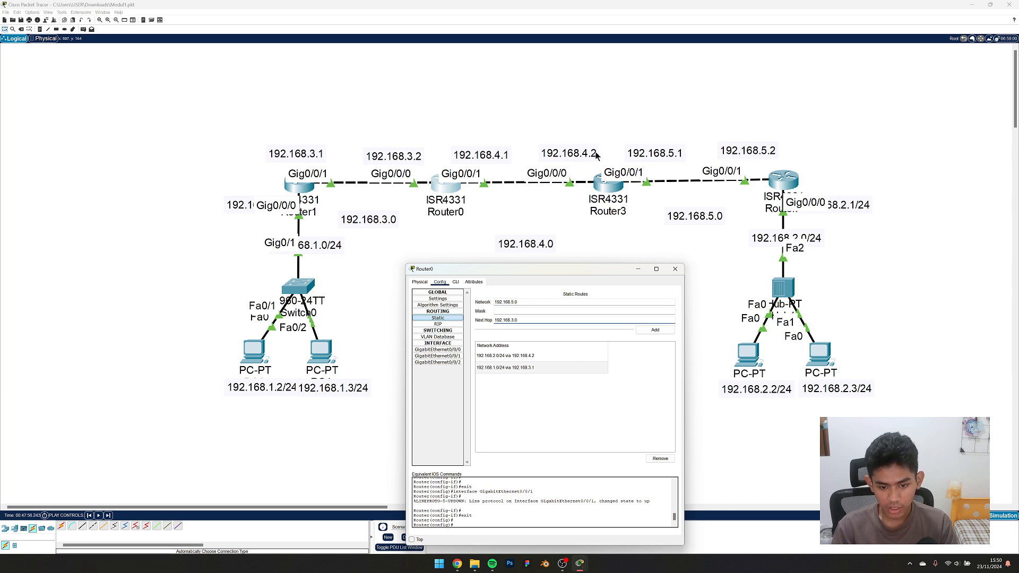
{"action": "type", "text": "4"}
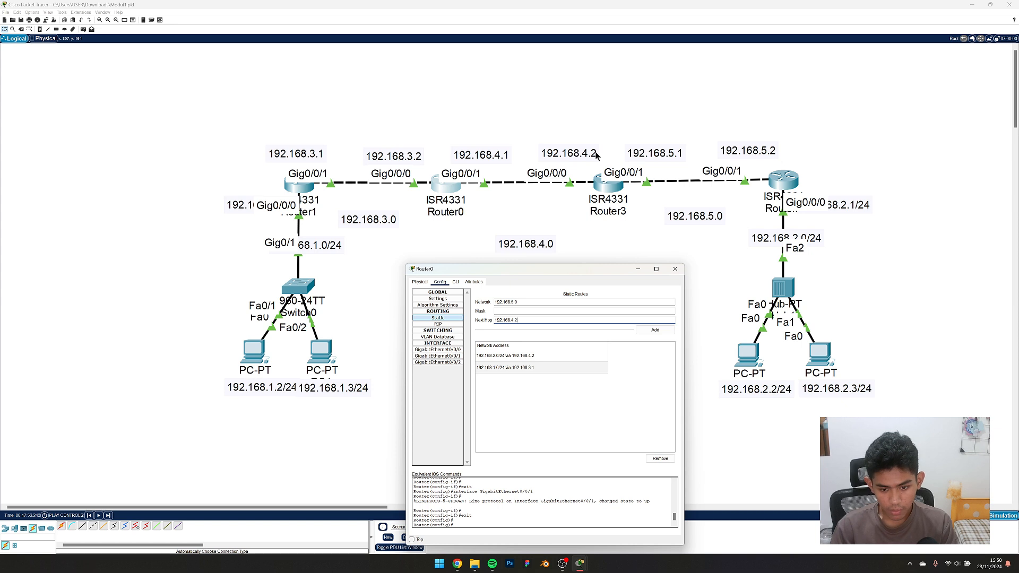
Set the new Router0 route's mask to 255.255.255.0, add the route, and close the router's configuration.
{"action": "left_click", "coordinate": [515, 312]}
{"action": "type", "text": "255.255.255.0"}
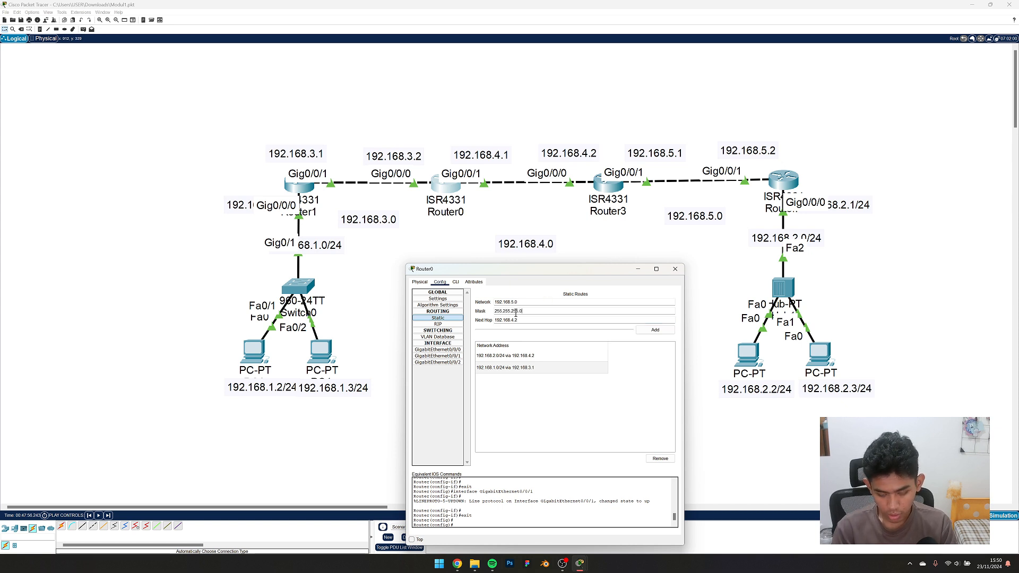
{"action": "left_click", "coordinate": [650, 331]}
{"action": "left_click_drag", "start_coordinate": [521, 266], "coordinate": [634, 269]}
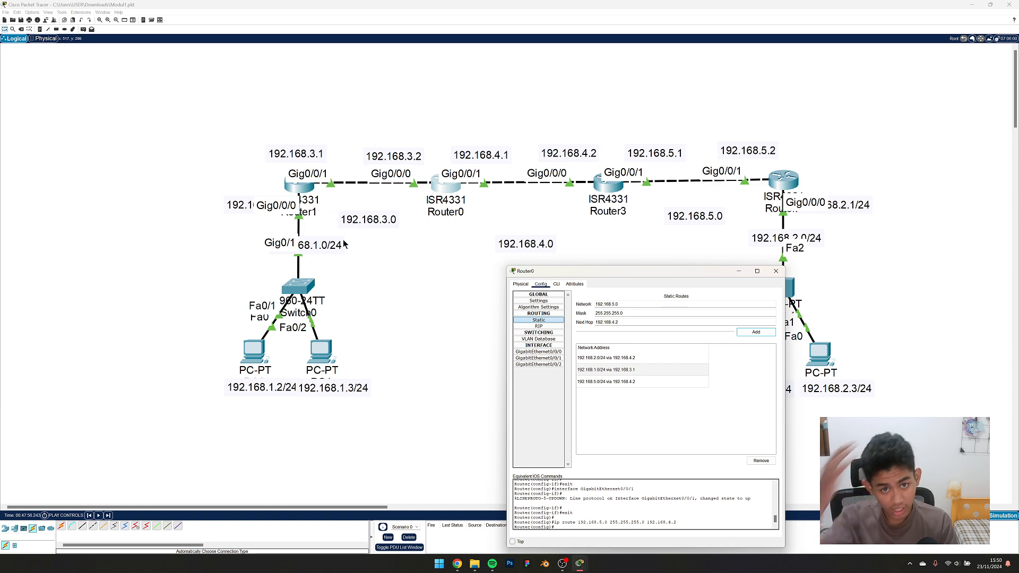
{"action": "left_click_drag", "start_coordinate": [686, 272], "coordinate": [460, 238]}
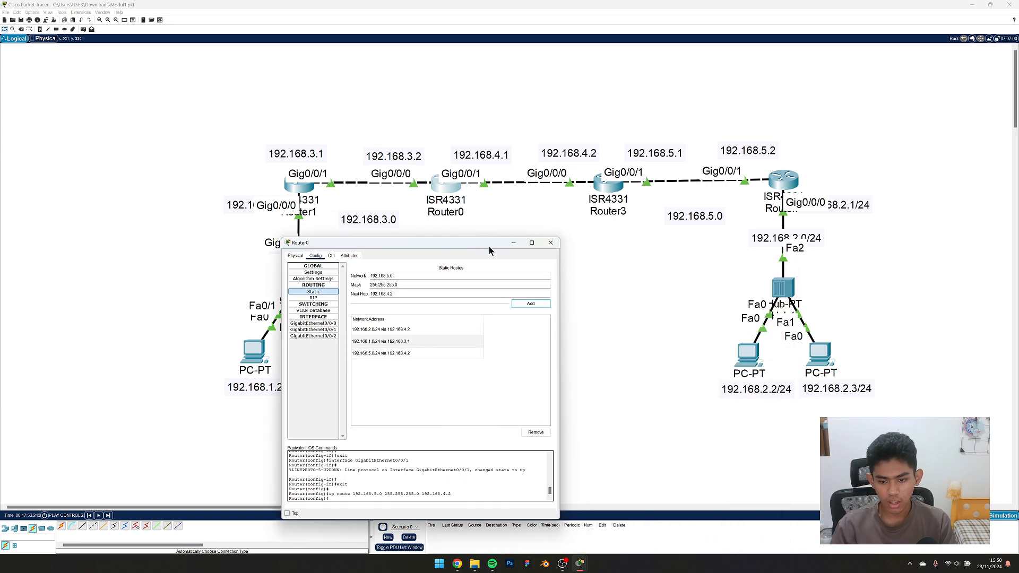
{"action": "left_click", "coordinate": [550, 236]}
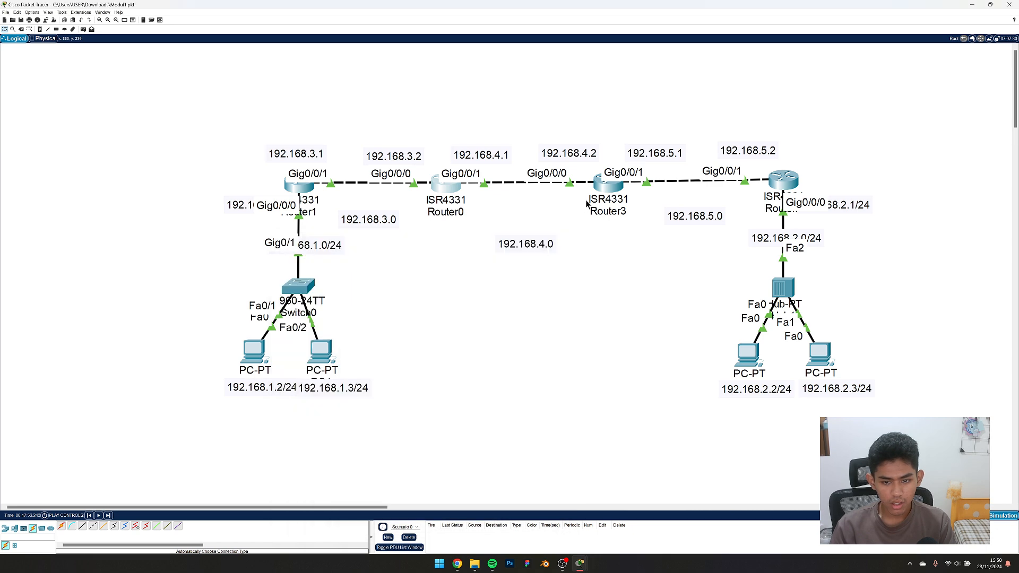
Add a static route on Router3 to network 192.168.2.0 with mask 255.255.255.0 and next hop 192.168.5.2.
{"action": "left_click", "coordinate": [615, 194]}
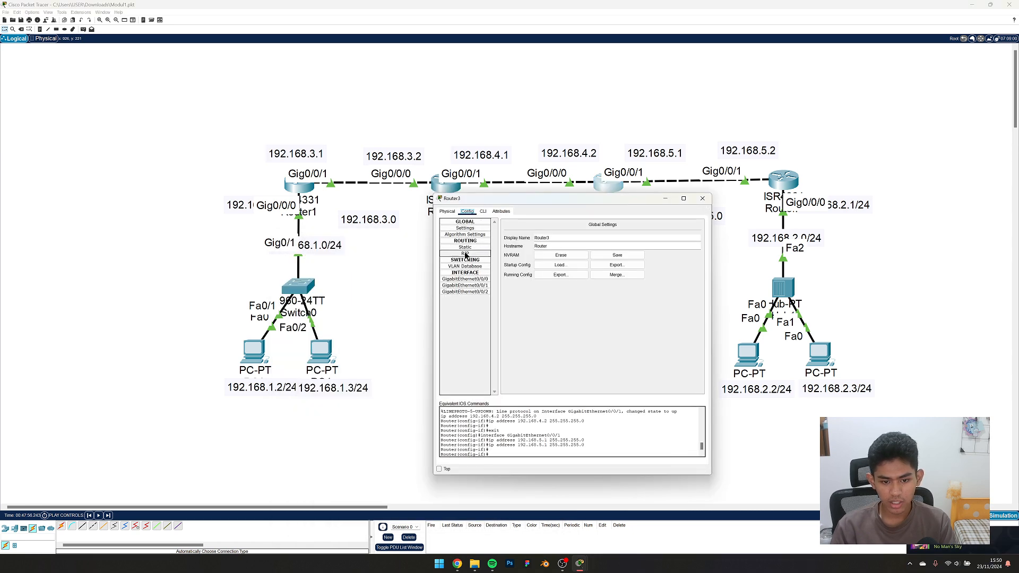
{"action": "left_click", "coordinate": [465, 247]}
{"action": "left_click_drag", "start_coordinate": [536, 197], "coordinate": [359, 256]}
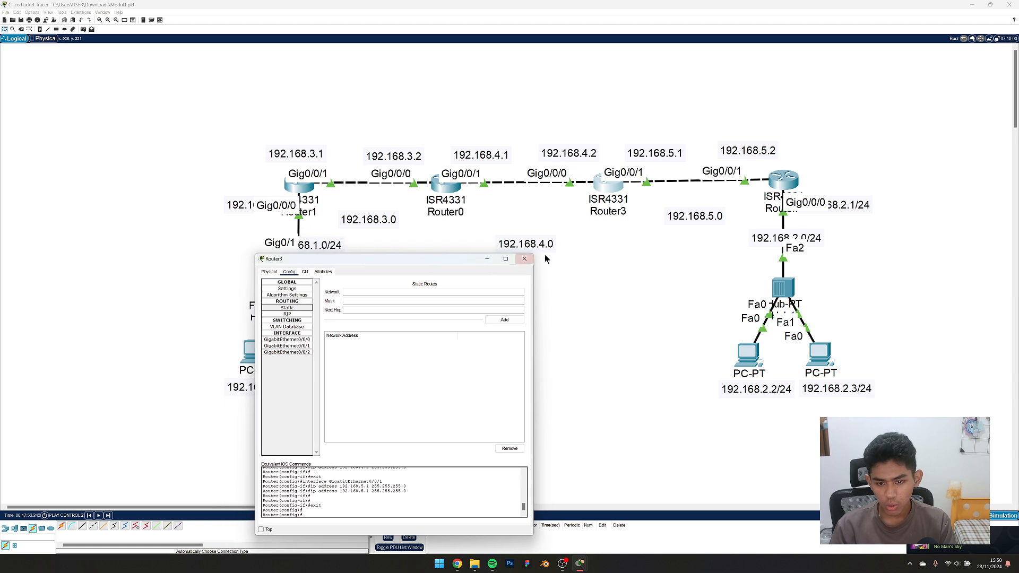
{"action": "left_click", "coordinate": [393, 292]}
{"action": "type", "text": "192.168.3.0"}
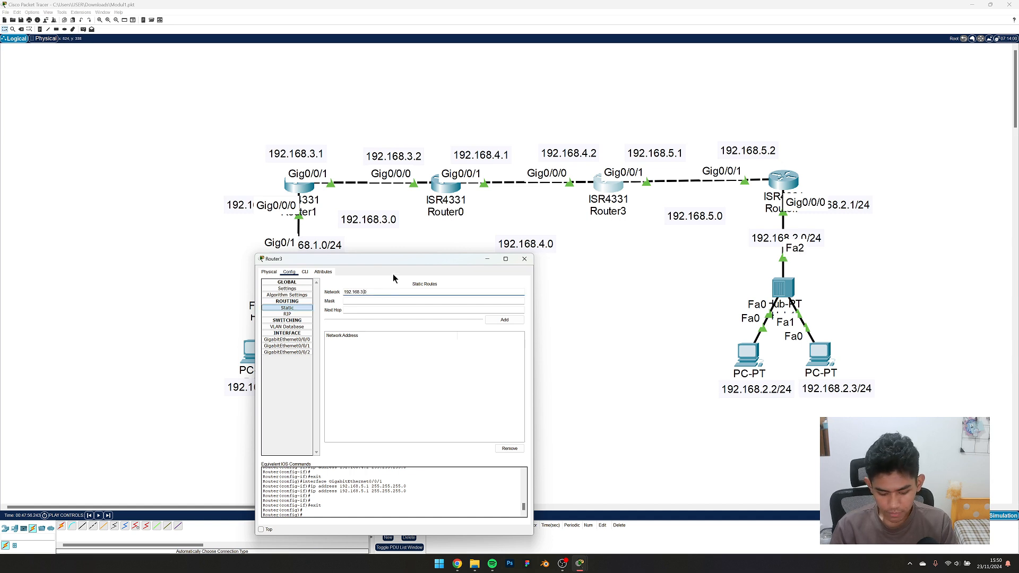
{"action": "left_click", "coordinate": [368, 310]}
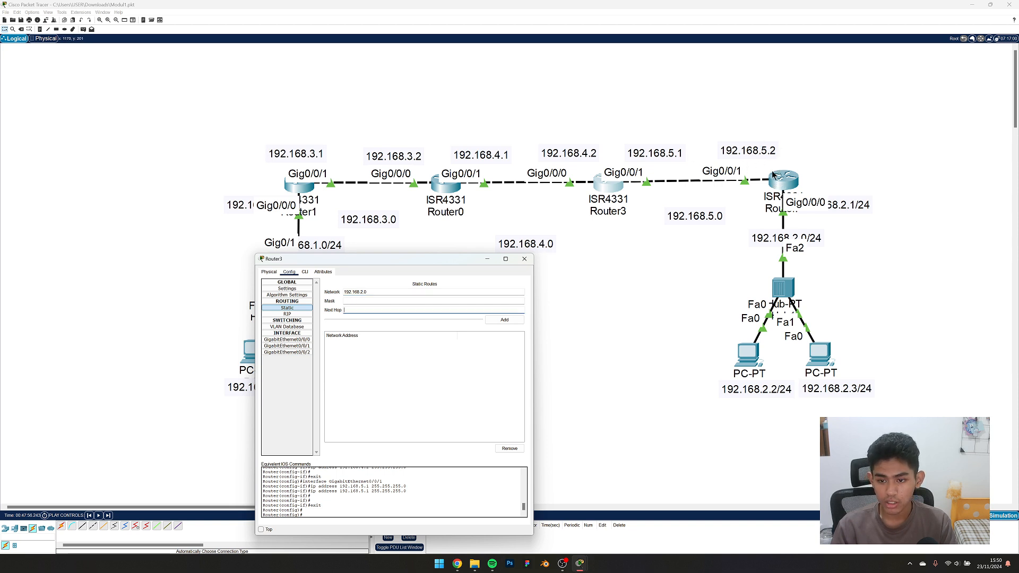
{"action": "type", "text": "192.168.3.0"}
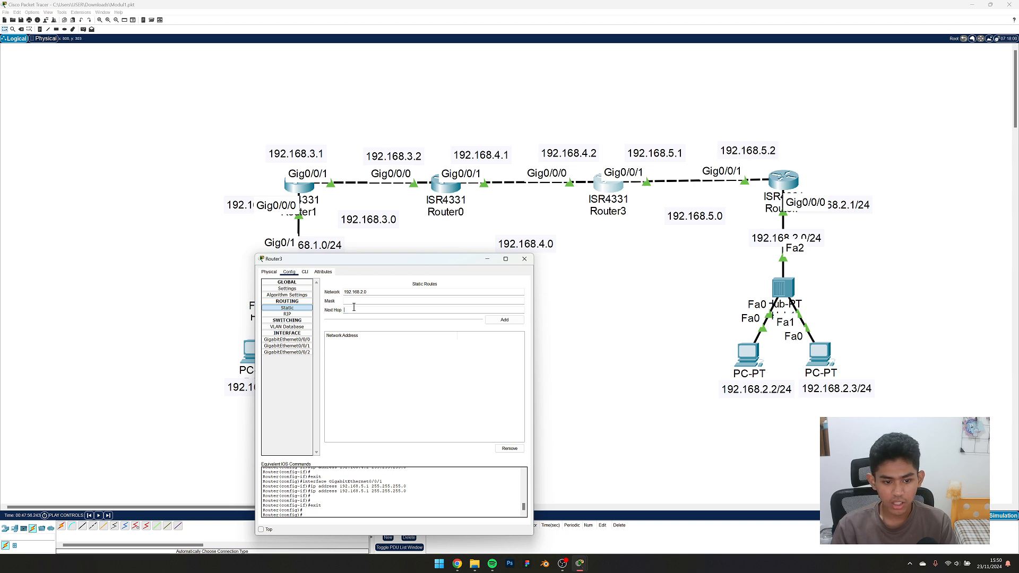
{"action": "type", "text": ".2"}
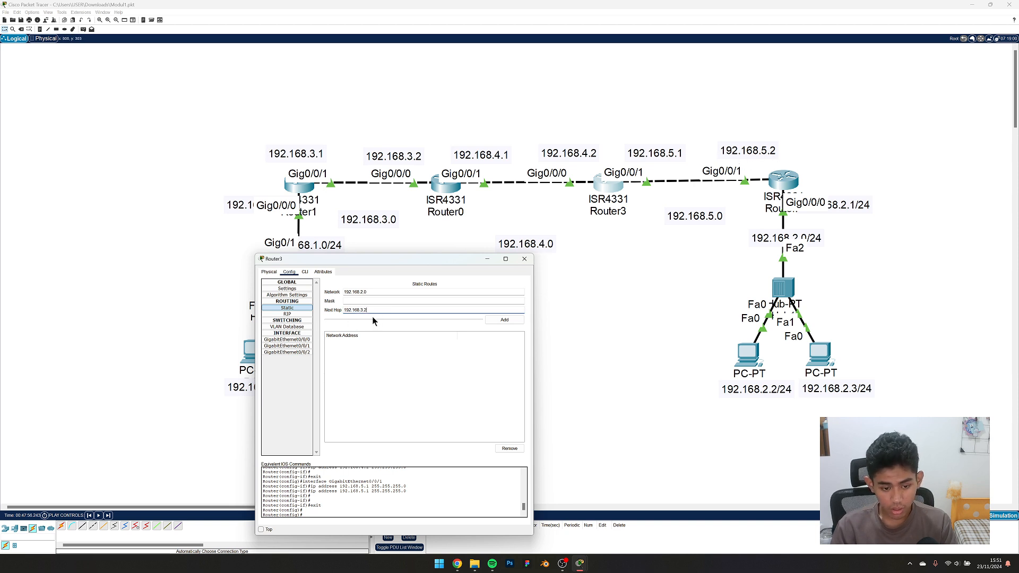
{"action": "key", "text": "BackSpace"}
{"action": "type", "text": "5"}
{"action": "left_click", "coordinate": [352, 299]}
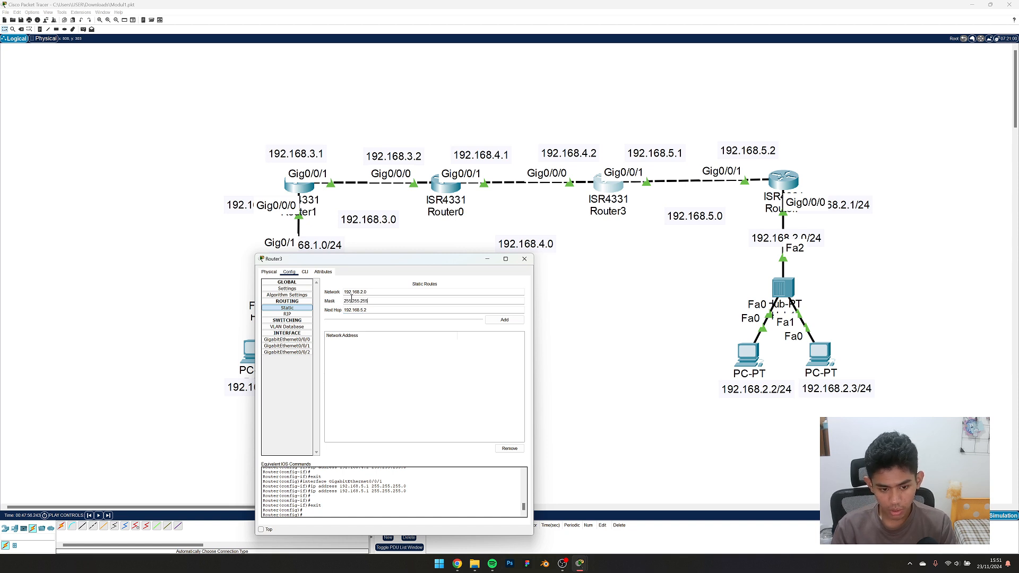
{"action": "left_click", "coordinate": [520, 322]}
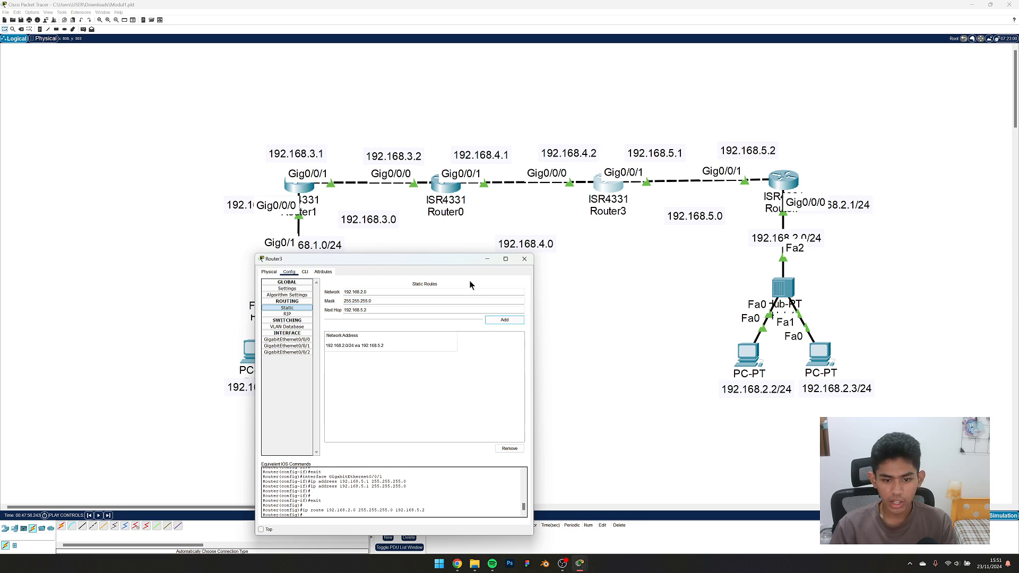
Add a static route on Router3 to network 192.168.3.0 with next hop 192.168.4.1.
{"action": "left_click_drag", "start_coordinate": [449, 258], "coordinate": [656, 276]}
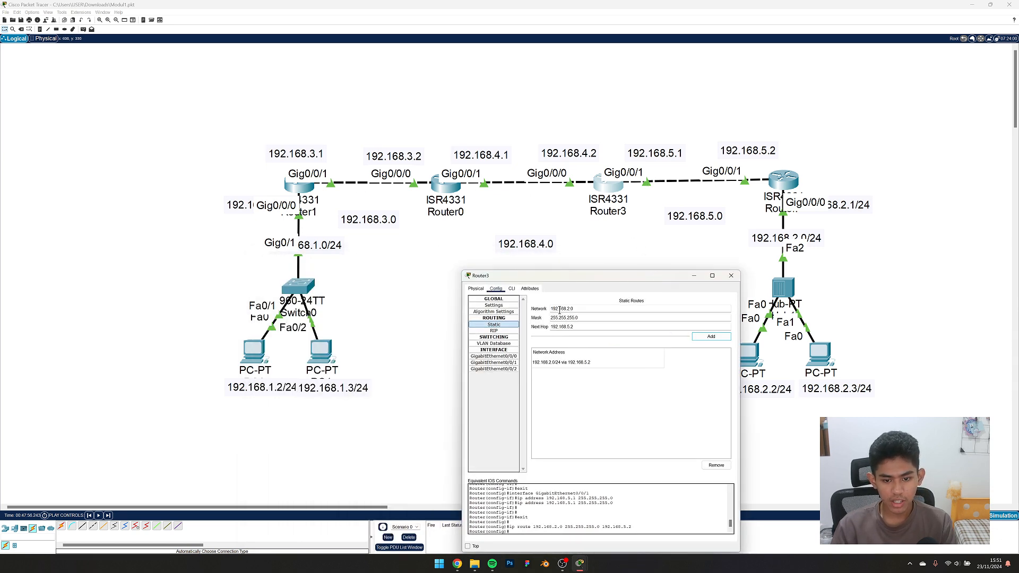
{"action": "left_click_drag", "start_coordinate": [571, 276], "coordinate": [622, 275]}
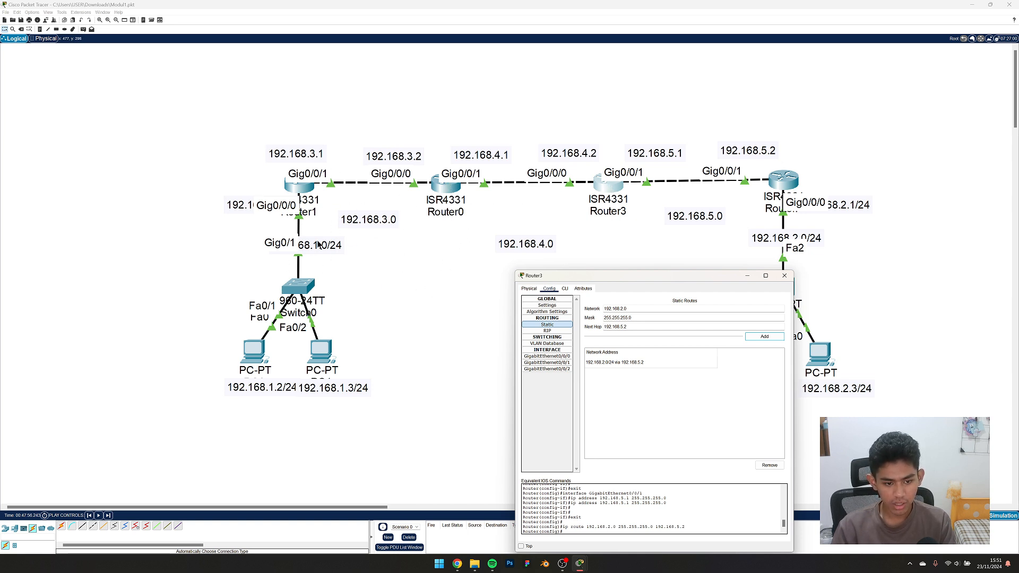
{"action": "left_click", "coordinate": [645, 310]}
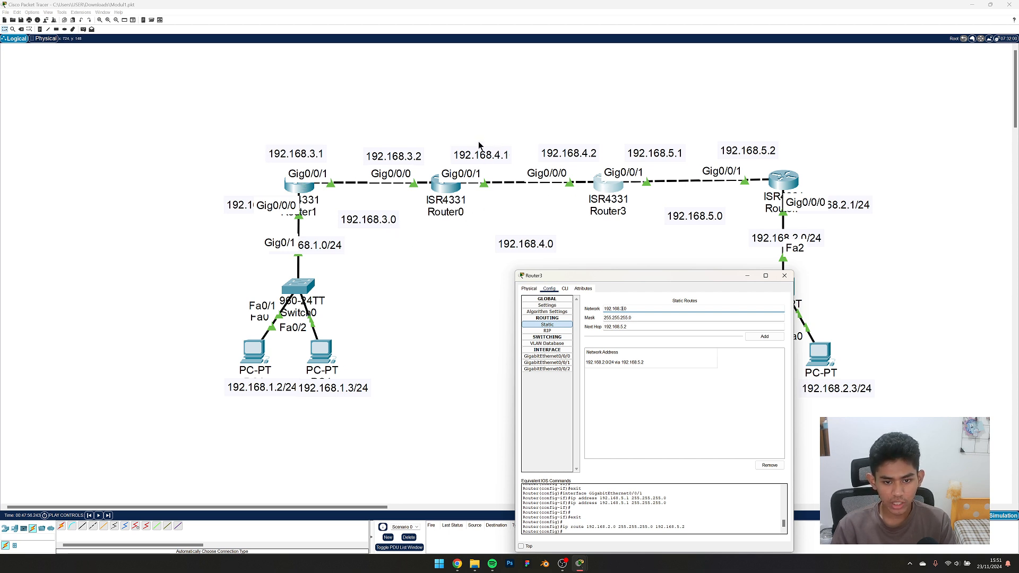
{"action": "left_click", "coordinate": [631, 326]}
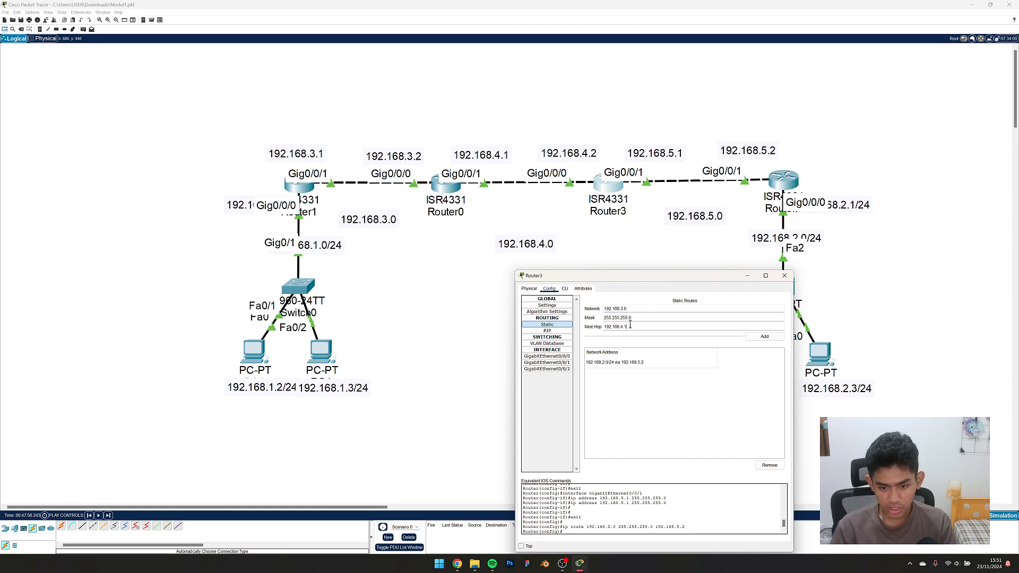
{"action": "type", "text": "192.168.4.1"}
{"action": "left_click", "coordinate": [775, 337]}
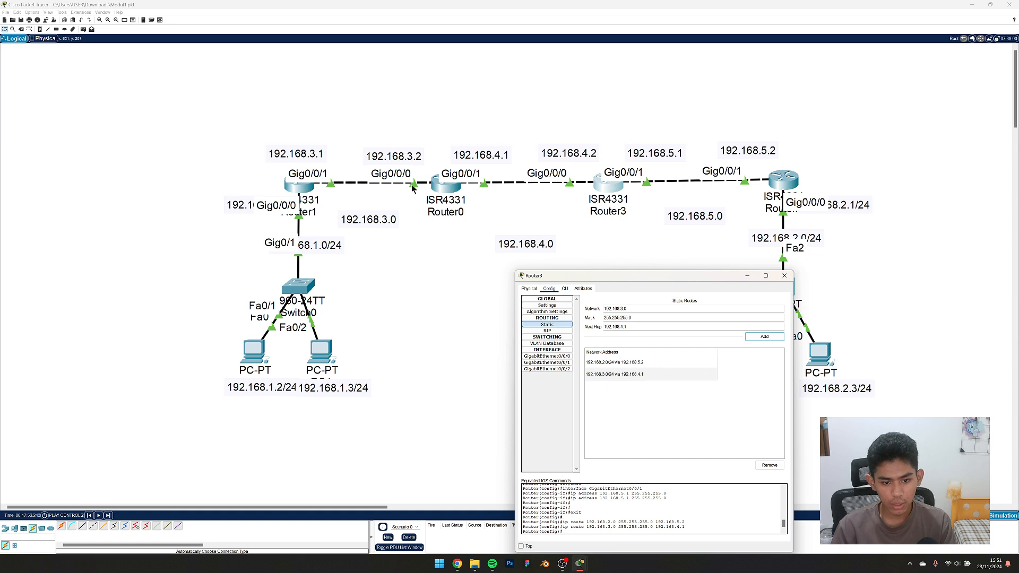
Add a Router3 static route to network 192.168.1.0 via 192.168.4.1, and close the router's configuration.
{"action": "left_click", "coordinate": [632, 308]}
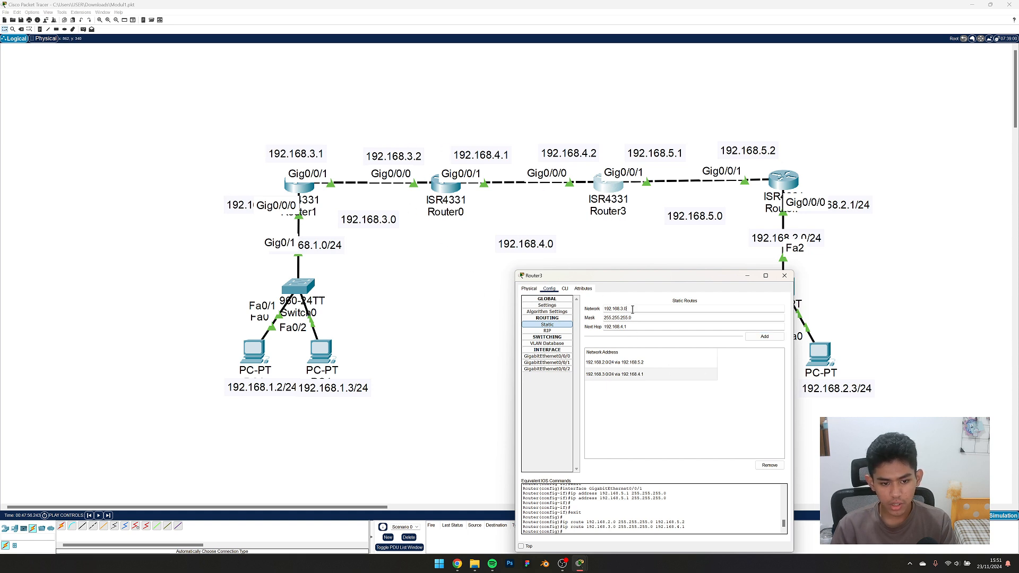
{"action": "left_click", "coordinate": [623, 309]}
{"action": "key", "text": "BackSpace"}
{"action": "type", "text": "1"}
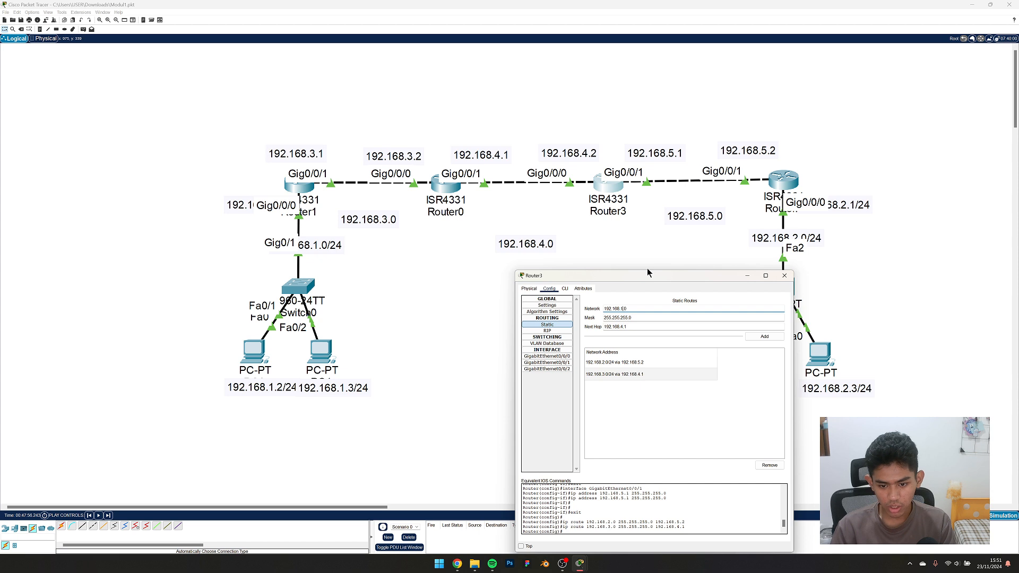
{"action": "left_click", "coordinate": [759, 338]}
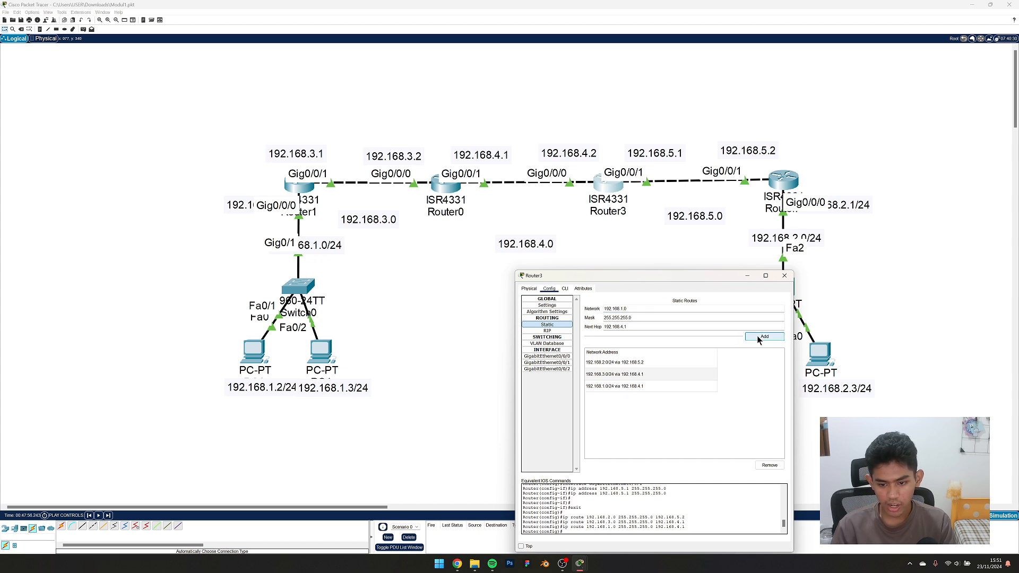
{"action": "left_click", "coordinate": [784, 277]}
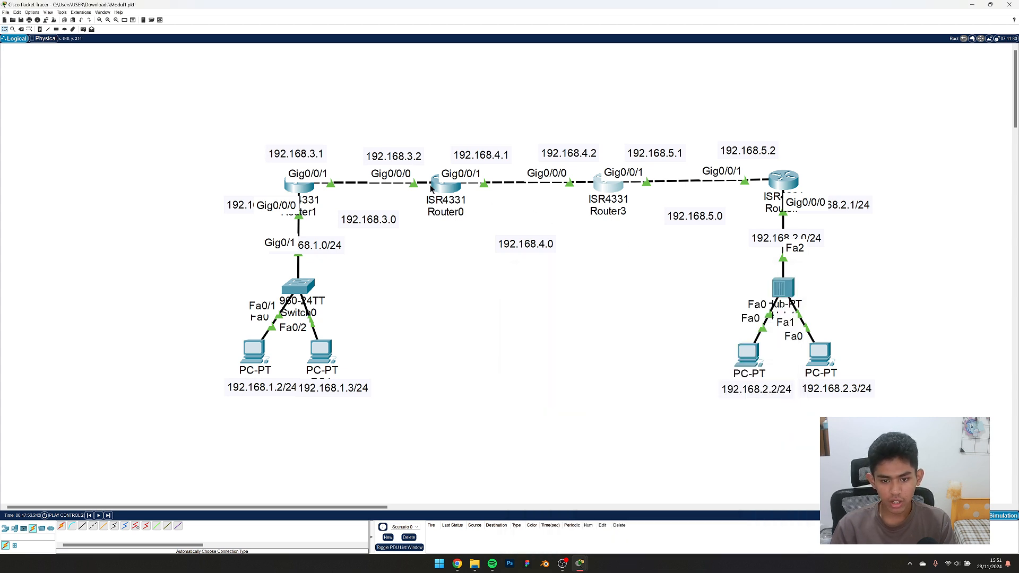
Open Router2's static routes and enter network 192.168.4.0 with next hop 192.168.5.1 for a new route.
{"action": "left_click", "coordinate": [787, 182]}
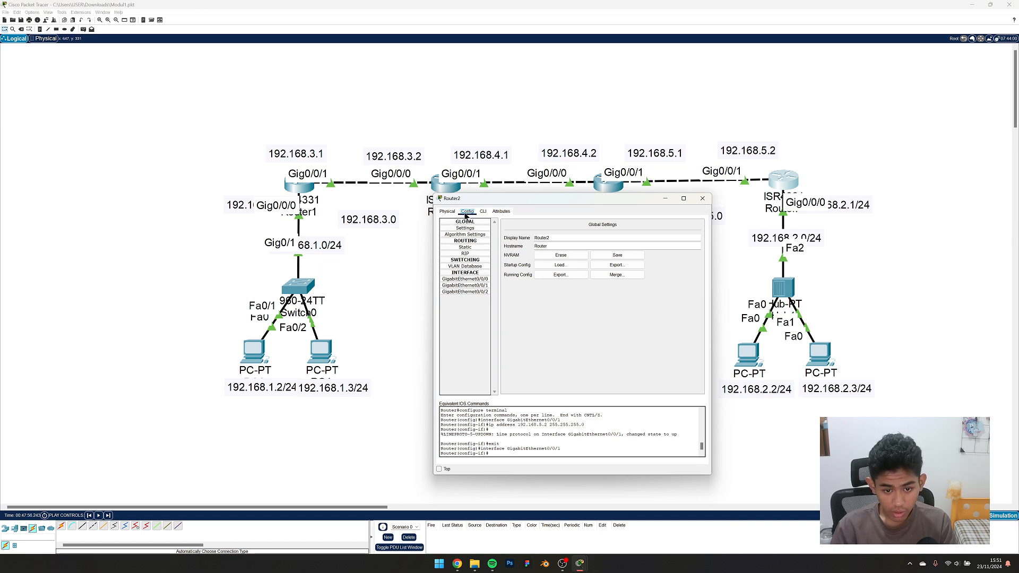
{"action": "left_click", "coordinate": [465, 247]}
{"action": "left_click_drag", "start_coordinate": [521, 202], "coordinate": [514, 284]}
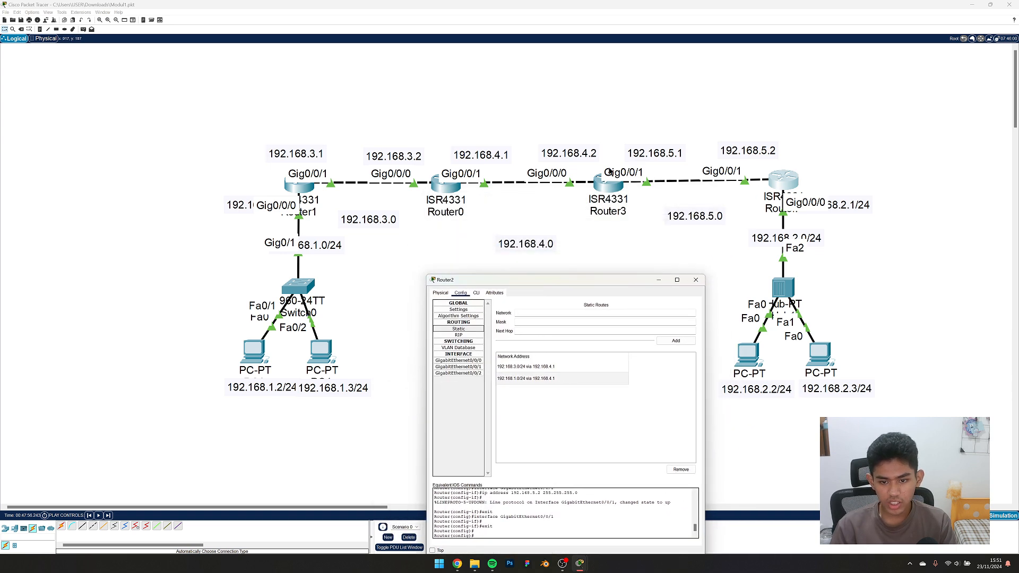
{"action": "left_click_drag", "start_coordinate": [510, 279], "coordinate": [526, 284]}
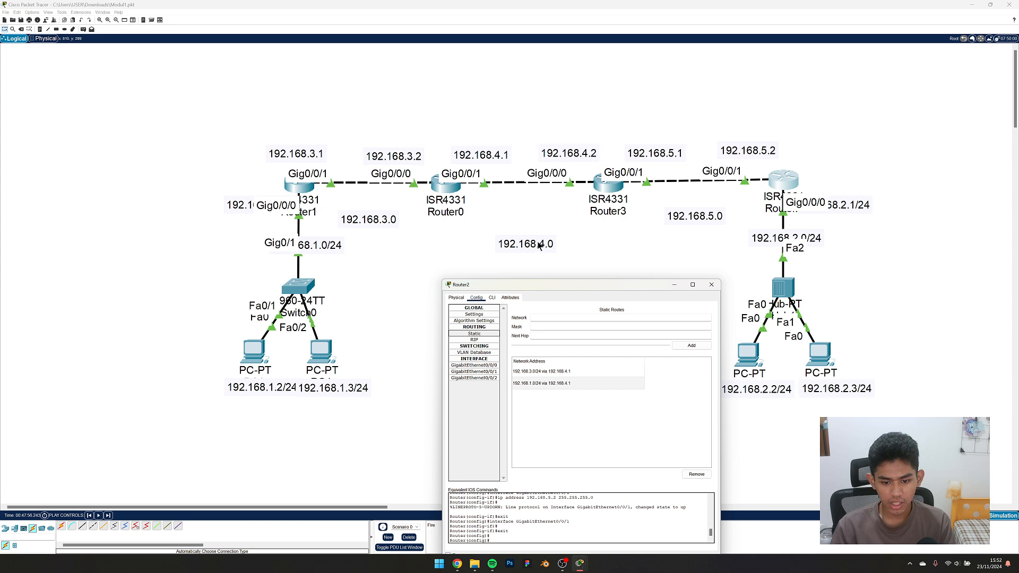
{"action": "left_click", "coordinate": [534, 319]}
{"action": "type", "text": "192.168.3.0"}
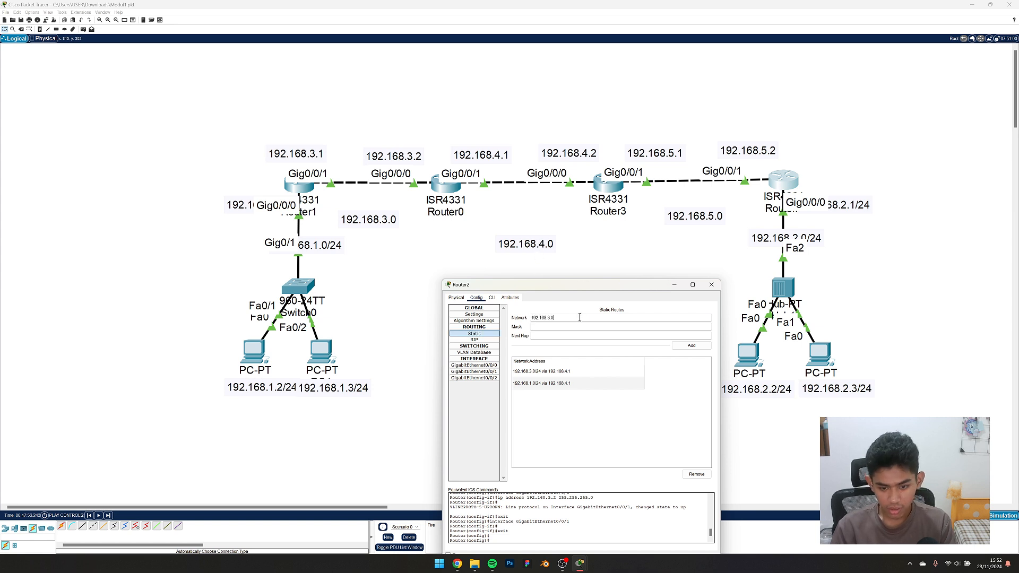
{"action": "left_click", "coordinate": [561, 336]}
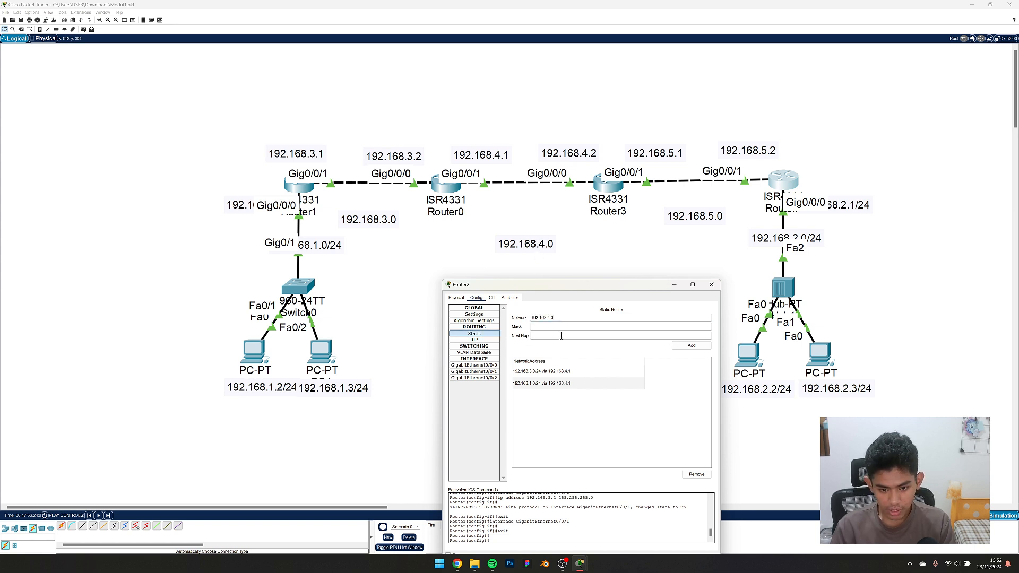
{"action": "type", "text": "192.168.3.0"}
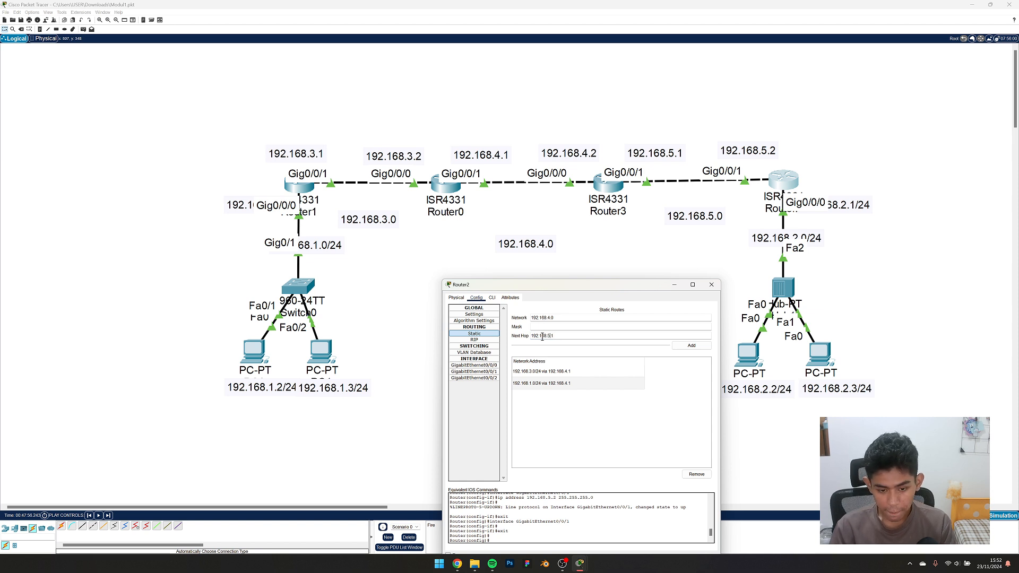
Set the new Router2 route's mask to 255.255.255.0 and add the route.
{"action": "left_click", "coordinate": [550, 327]}
{"action": "type", "text": "255.255.0"}
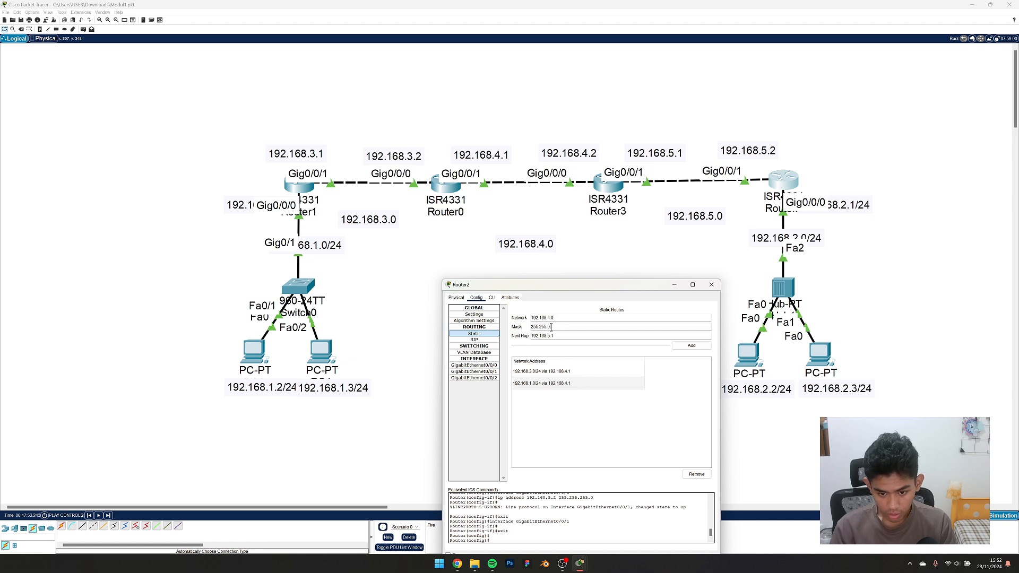
{"action": "left_click", "coordinate": [680, 345]}
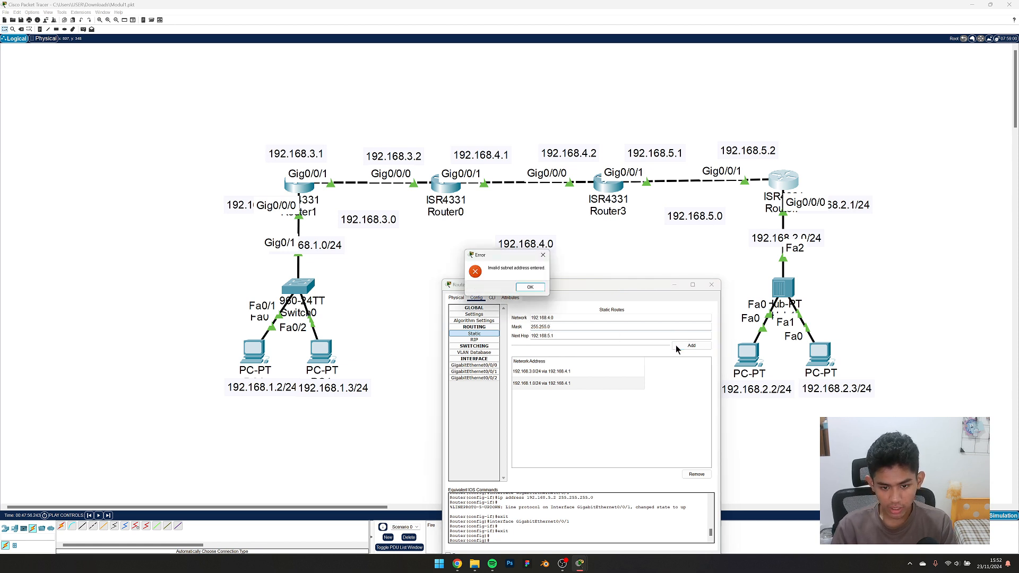
{"action": "left_click", "coordinate": [530, 286]}
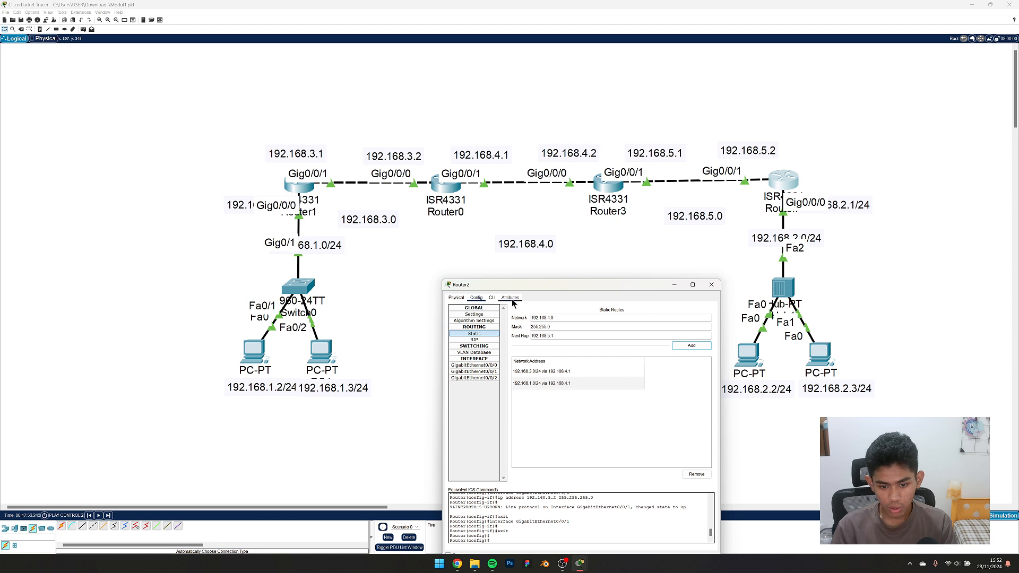
{"action": "left_click", "coordinate": [571, 327]}
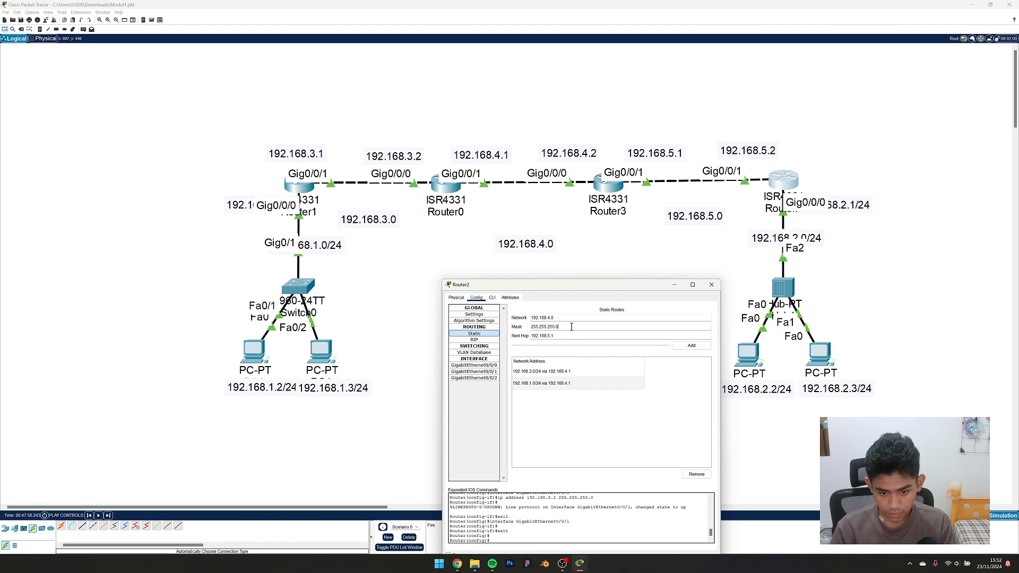
{"action": "left_click", "coordinate": [695, 346]}
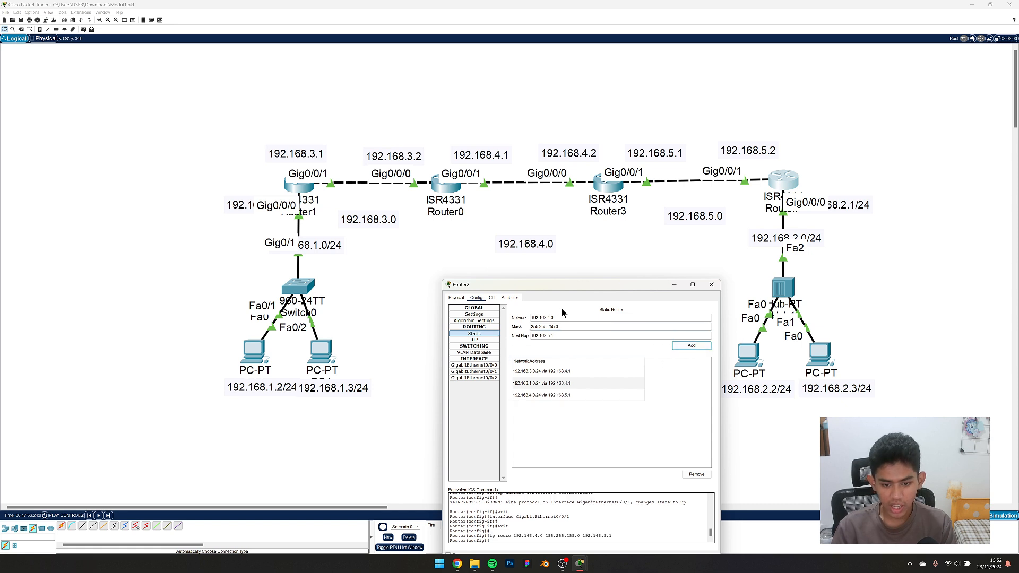
Replace Router2's static route to network 192.168.3.0 with one that uses next hop 192.168.5.1.
{"action": "left_click_drag", "start_coordinate": [563, 285], "coordinate": [619, 285]}
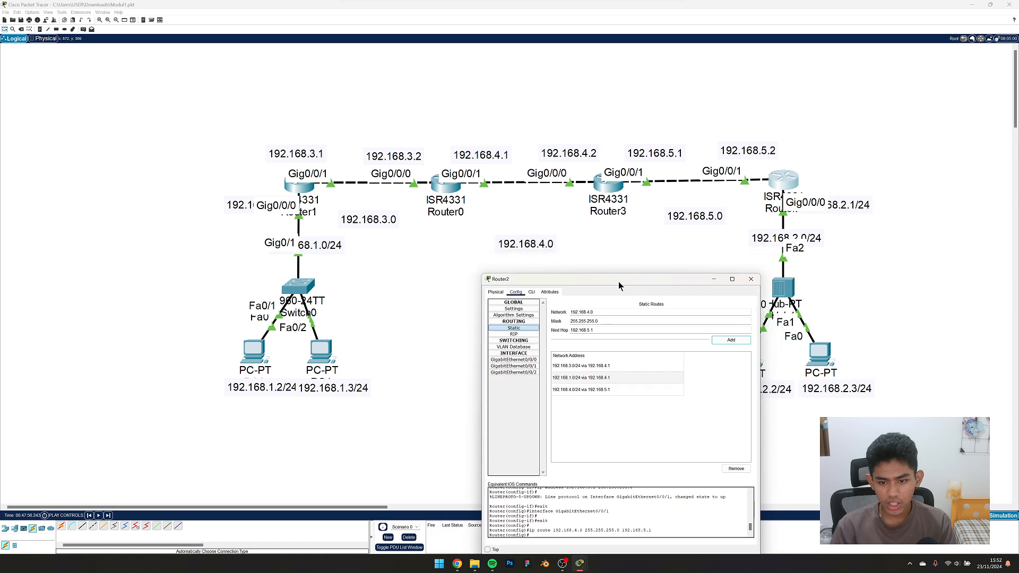
{"action": "left_click", "coordinate": [613, 369]}
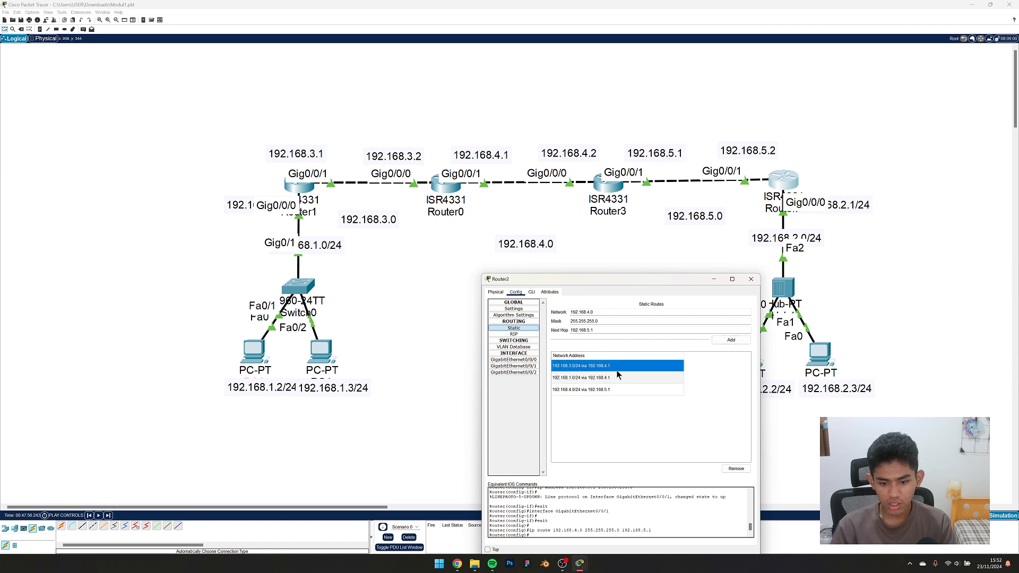
{"action": "left_click", "coordinate": [590, 313]}
{"action": "key", "text": "BackSpace"}
{"action": "key", "text": "BackSpace"}
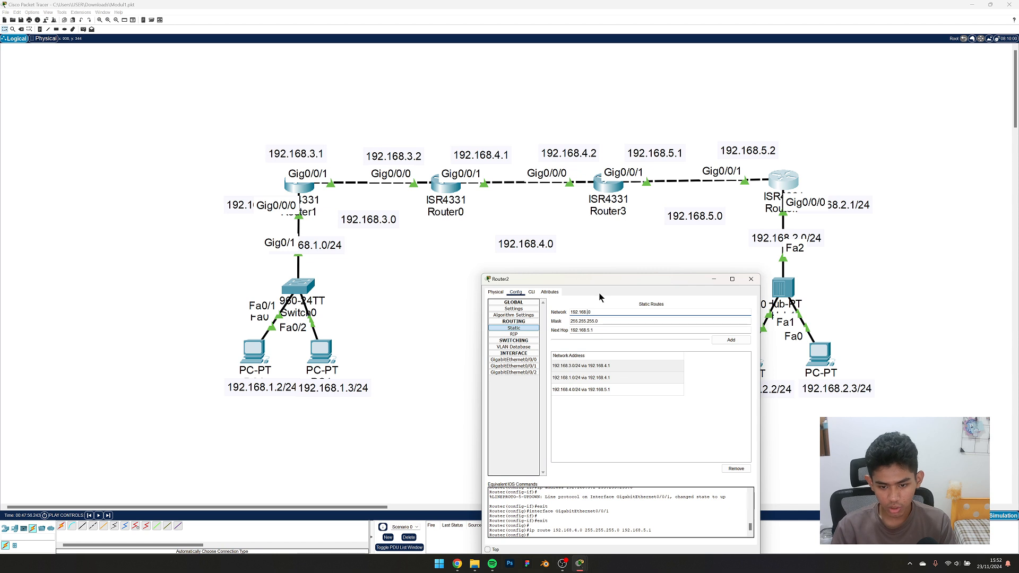
{"action": "type", "text": "2"}
{"action": "key", "text": "BackSpace"}
{"action": "type", "text": "3"}
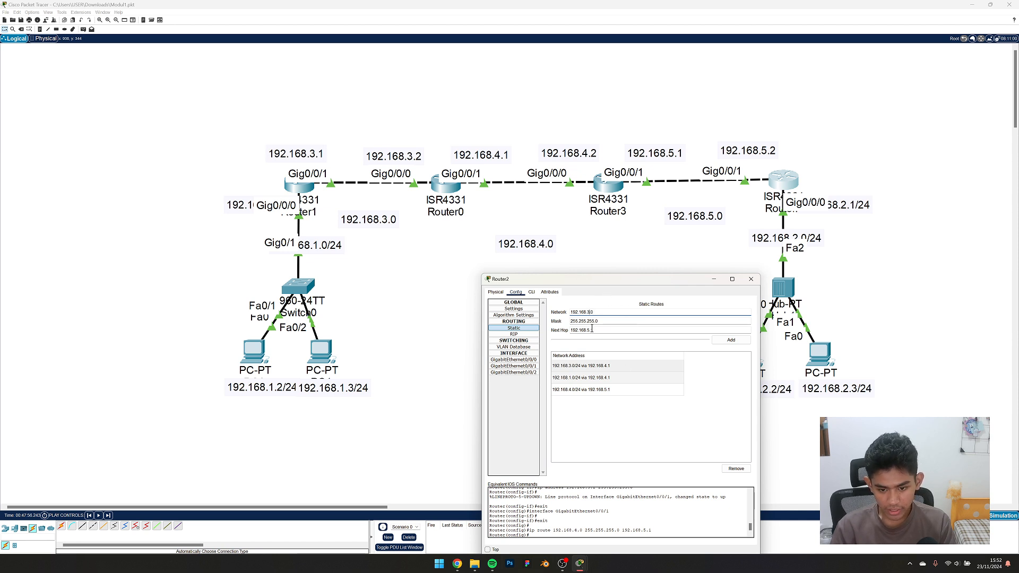
{"action": "left_click", "coordinate": [621, 366]}
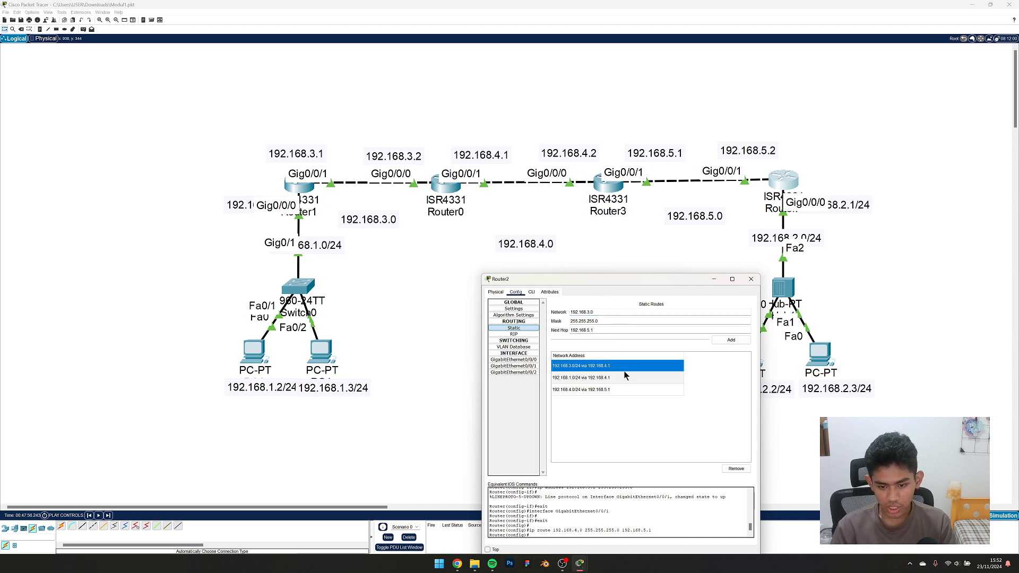
{"action": "left_click", "coordinate": [739, 470]}
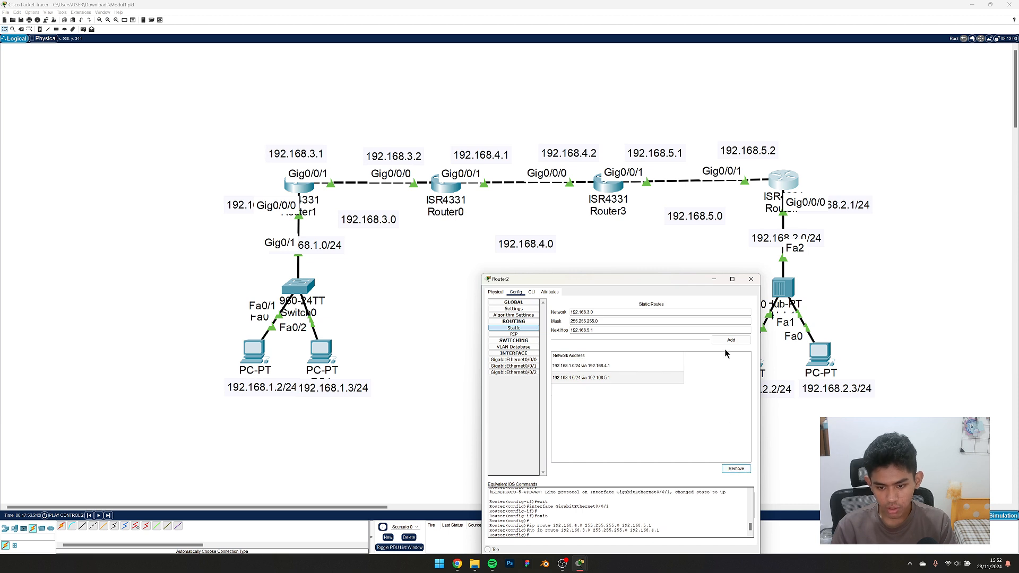
{"action": "left_click", "coordinate": [731, 340]}
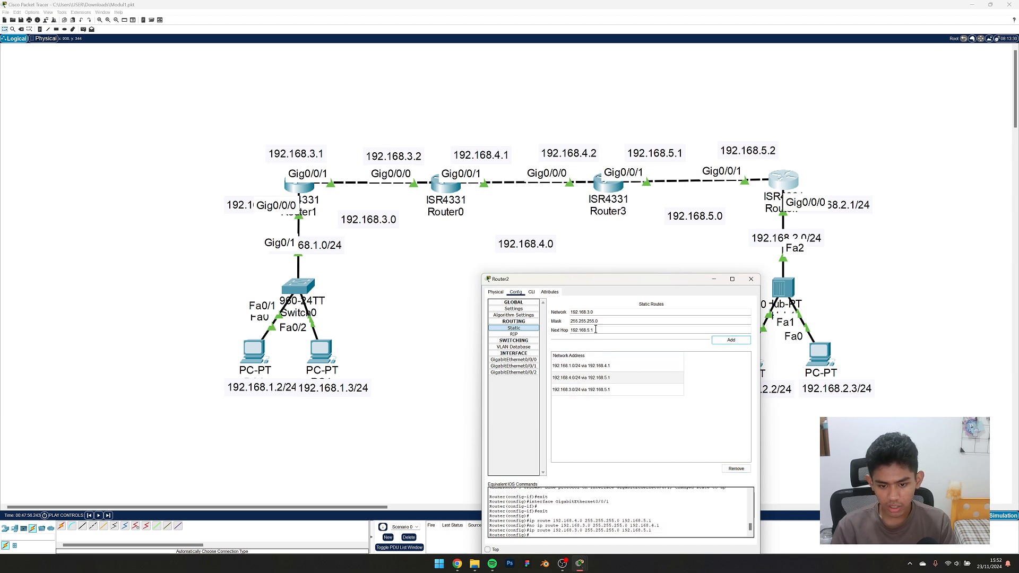
Replace Router2's static route to network 192.168.1.0 with one via 192.168.5.1, and close the router's configuration.
{"action": "left_click", "coordinate": [603, 366]}
{"action": "left_click", "coordinate": [739, 469]}
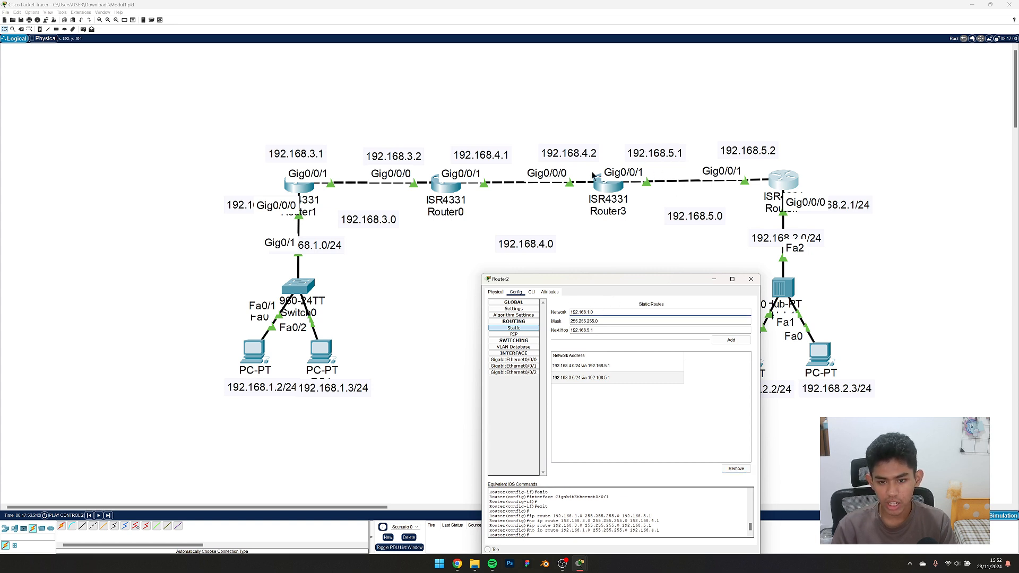
{"action": "left_click", "coordinate": [733, 342]}
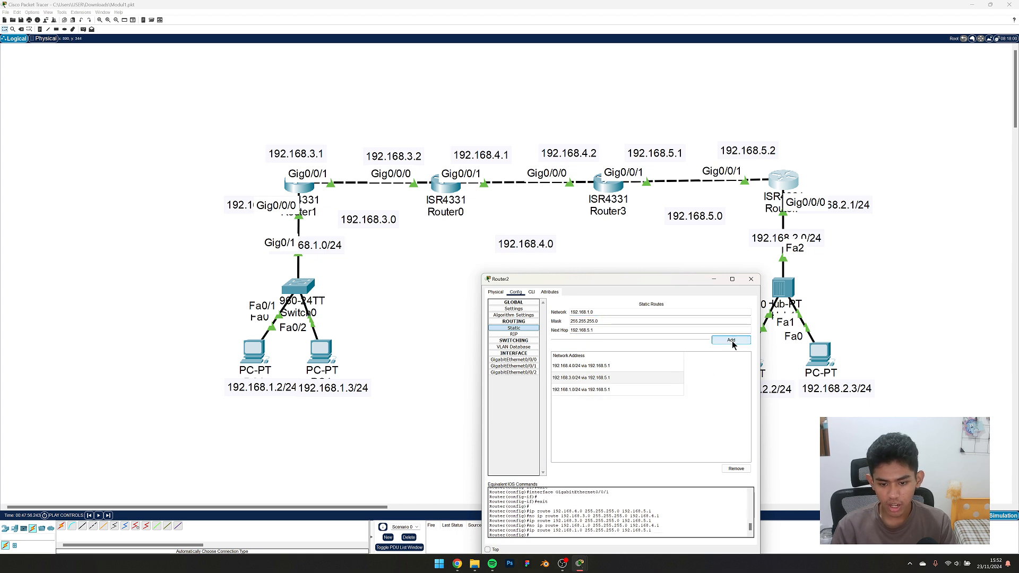
{"action": "left_click", "coordinate": [751, 279]}
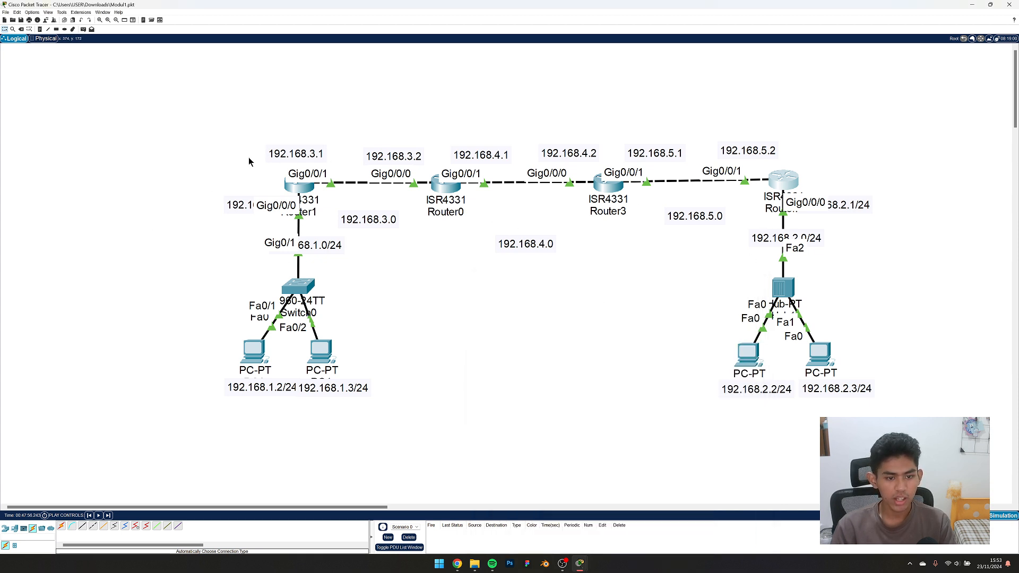
Review the static routes configured on Router1 and on Router0 against the topology's addresses.
{"action": "left_click", "coordinate": [303, 192]}
{"action": "left_click", "coordinate": [467, 247]}
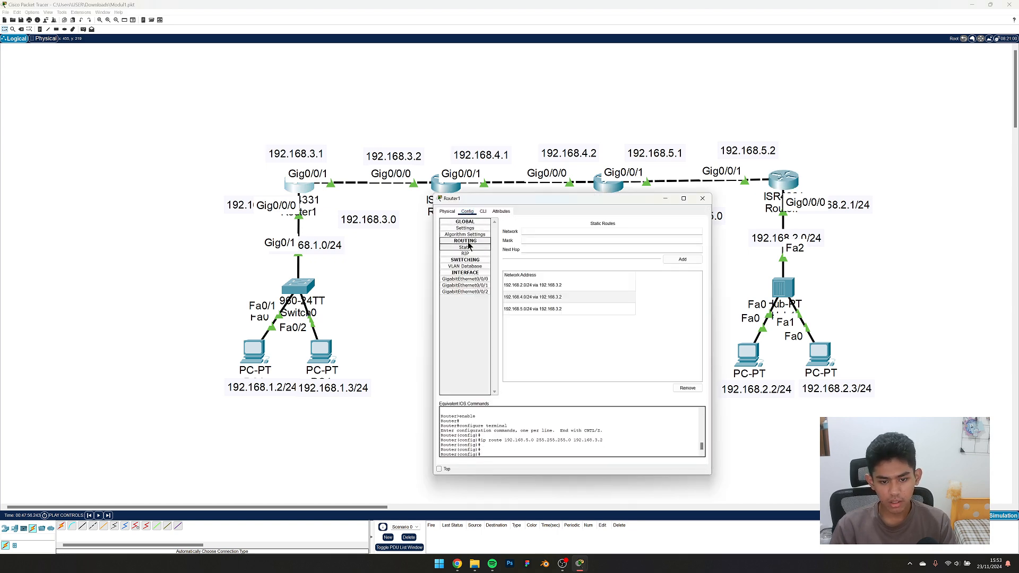
{"action": "left_click_drag", "start_coordinate": [535, 198], "coordinate": [390, 279]}
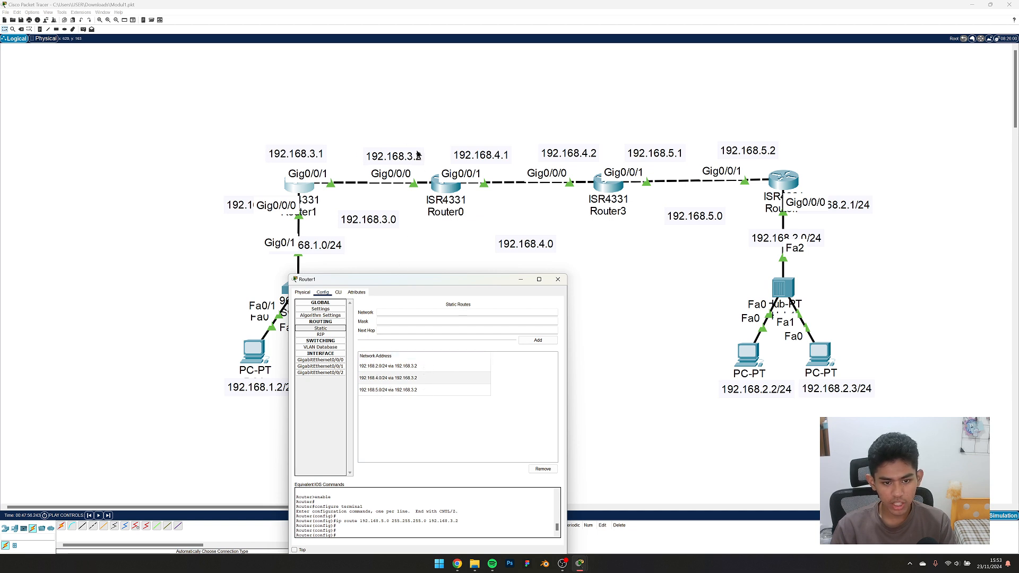
{"action": "left_click", "coordinate": [556, 280]}
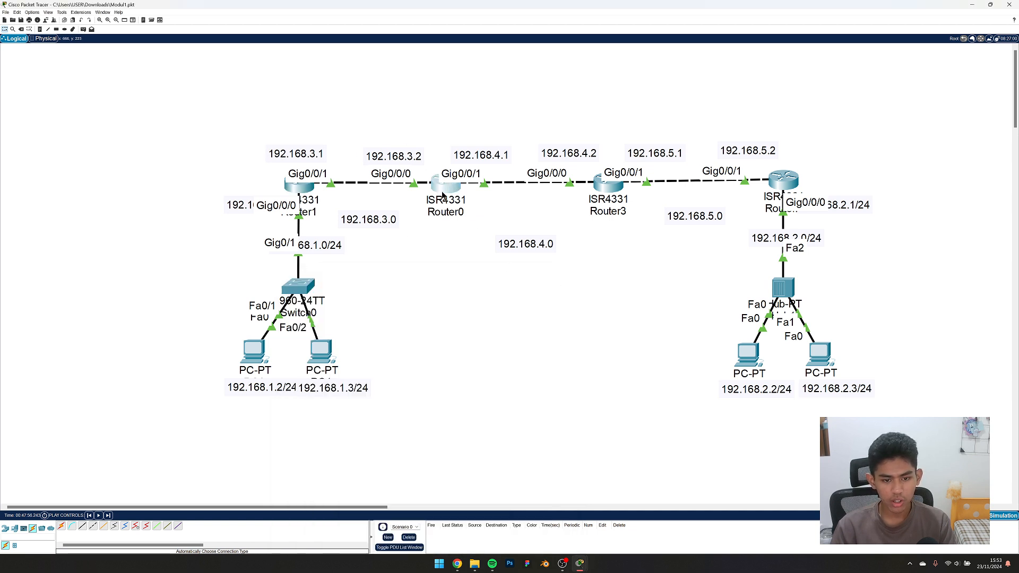
{"action": "left_click", "coordinate": [444, 194]}
{"action": "left_click", "coordinate": [465, 247]}
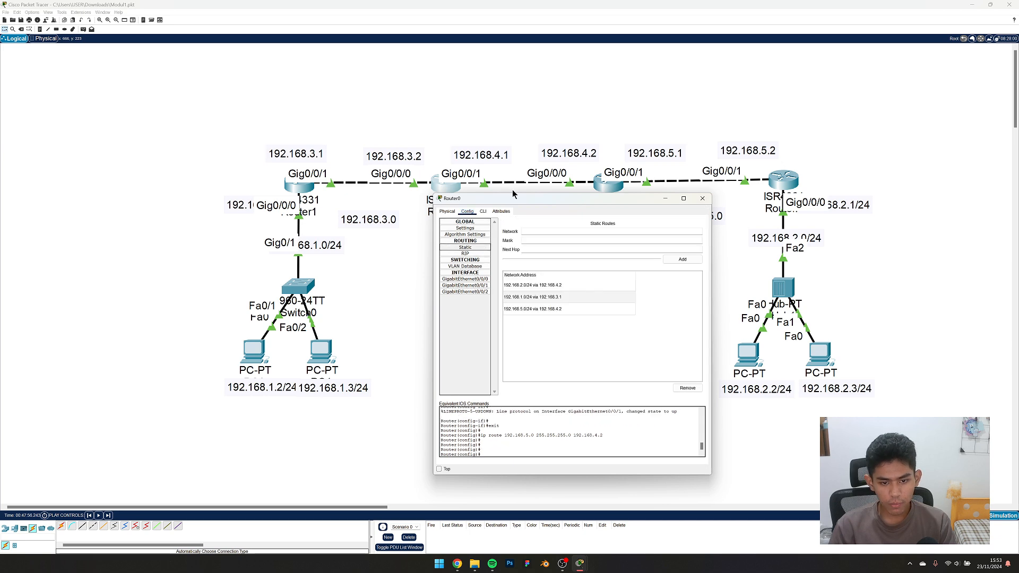
{"action": "left_click_drag", "start_coordinate": [514, 198], "coordinate": [413, 295]}
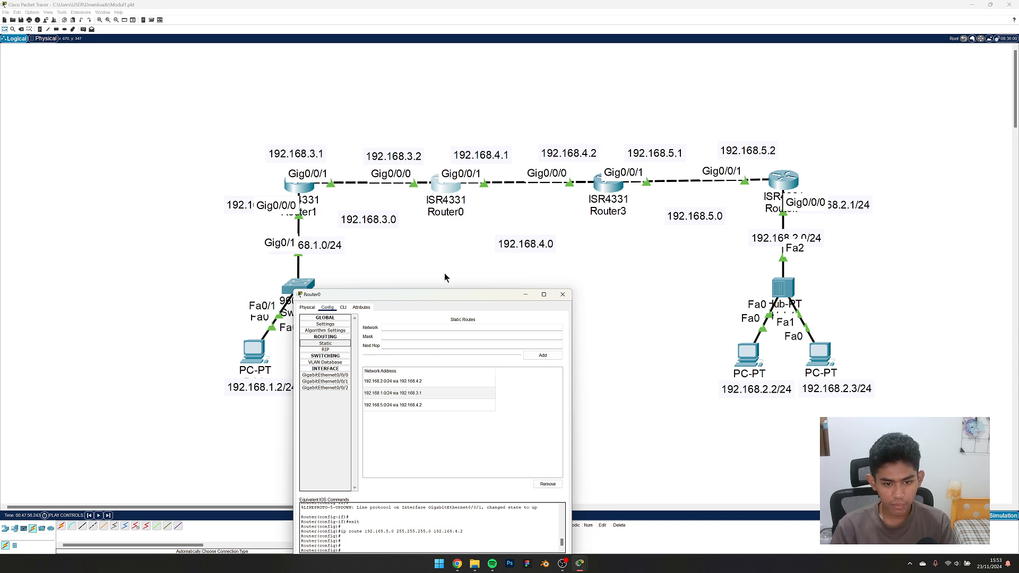
Compare Router0's static route entries with the neighbouring router addresses, and close its configuration.
{"action": "left_click_drag", "start_coordinate": [431, 301], "coordinate": [577, 292]}
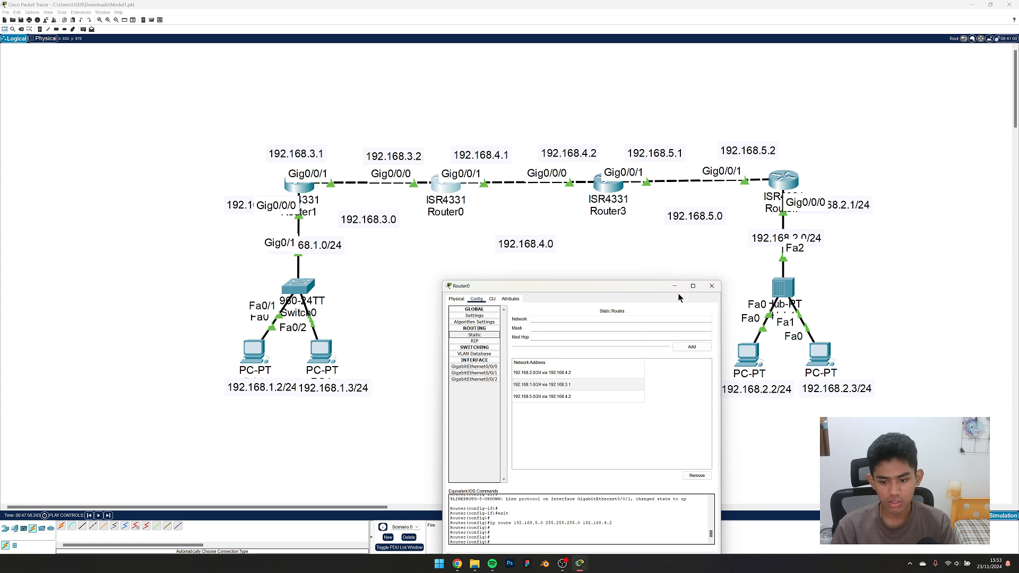
{"action": "left_click_drag", "start_coordinate": [593, 295], "coordinate": [463, 290]}
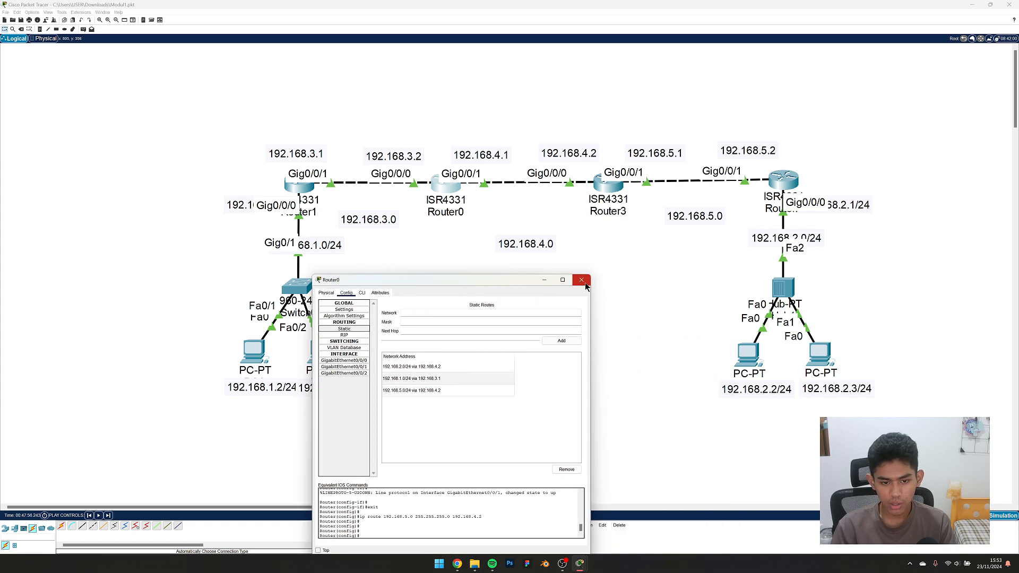
{"action": "left_click", "coordinate": [582, 281]}
Review Router3's static routes to networks 192.168.2.0, 192.168.3.0 and 192.168.1.0 against the topology, and close its configuration.
{"action": "left_click", "coordinate": [611, 186]}
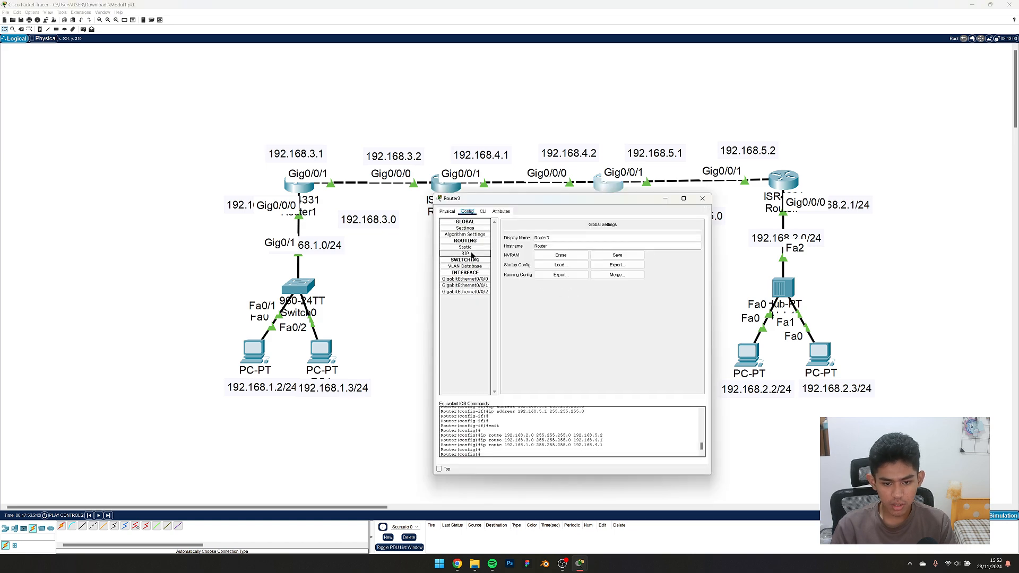
{"action": "left_click", "coordinate": [465, 247]}
{"action": "left_click_drag", "start_coordinate": [552, 201], "coordinate": [404, 259]}
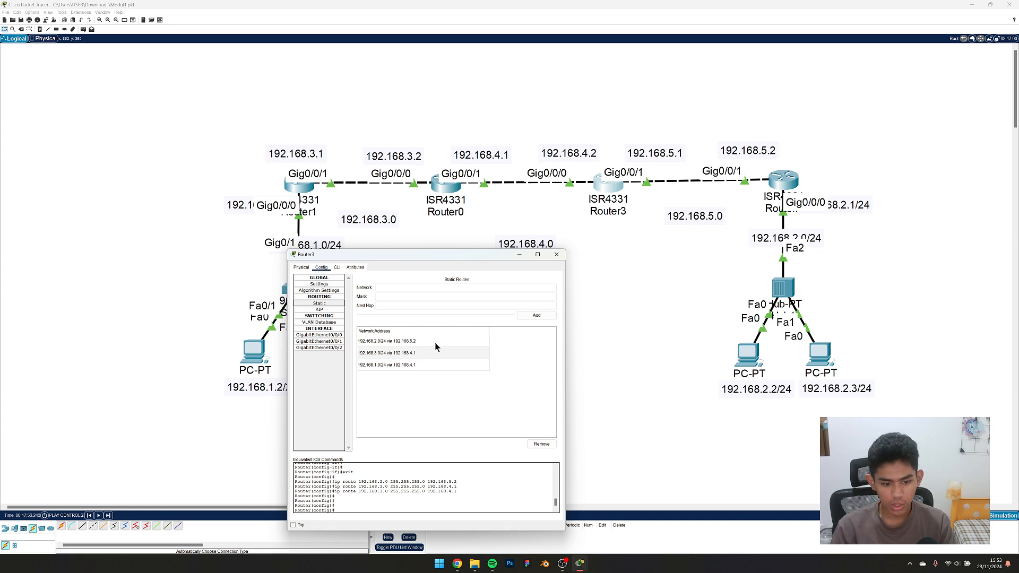
{"action": "left_click_drag", "start_coordinate": [427, 248], "coordinate": [624, 267]}
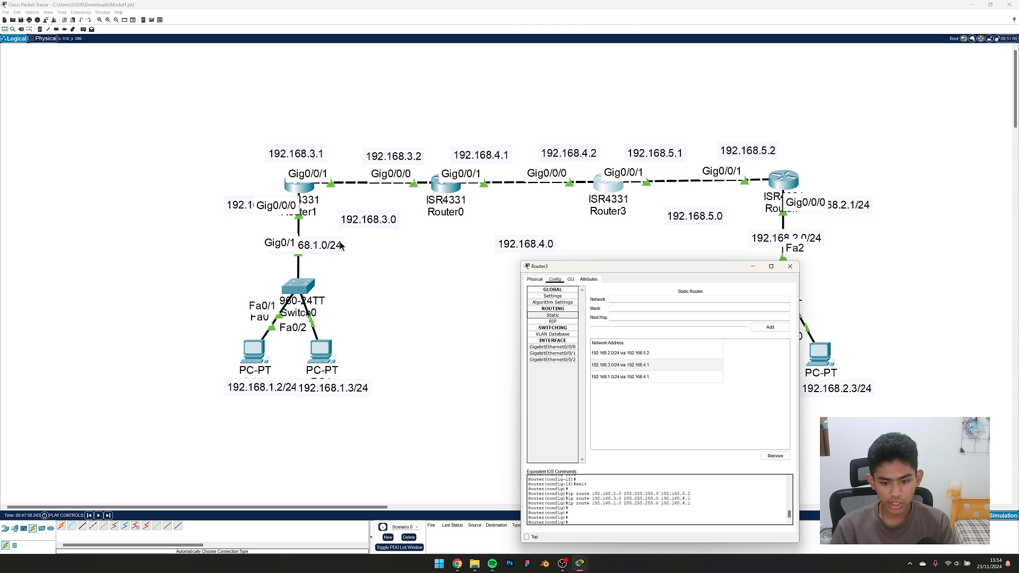
{"action": "left_click", "coordinate": [622, 367]}
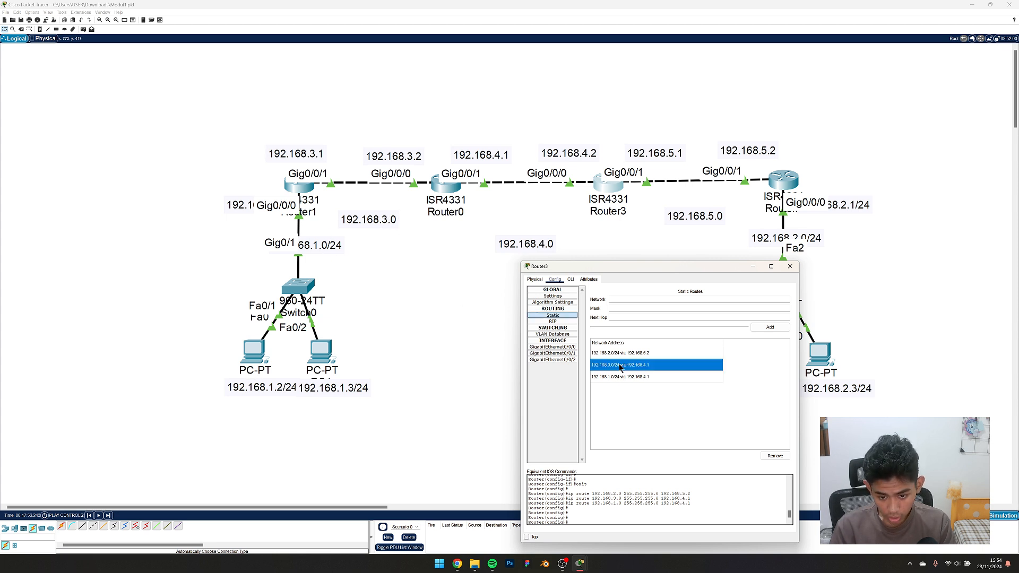
{"action": "left_click", "coordinate": [619, 377]}
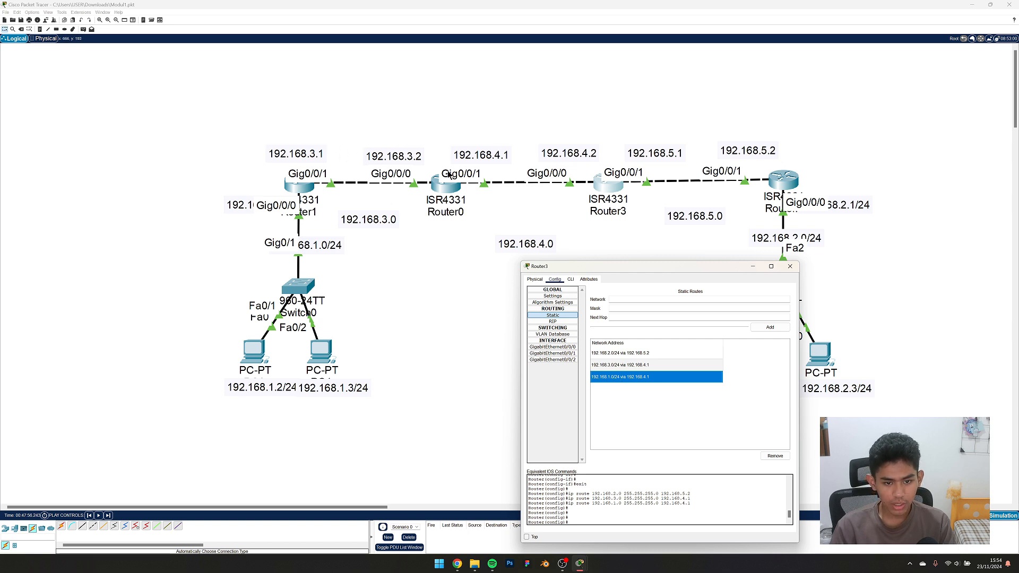
{"action": "left_click", "coordinate": [790, 267]}
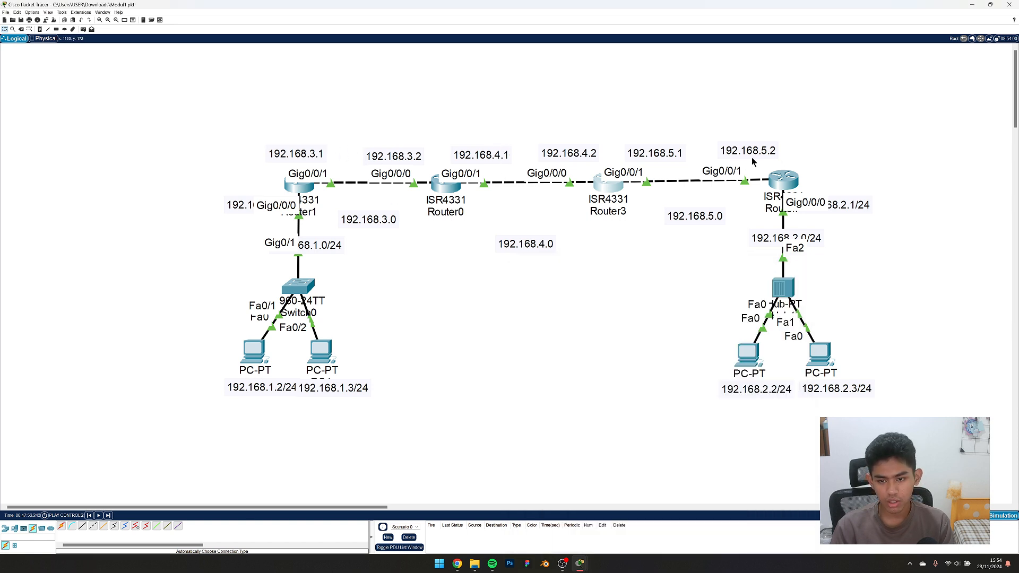
Review Router2's static routes to networks 192.168.4.0, 192.168.3.0 and 192.168.1.0 against the topology, and close its configuration.
{"action": "left_click", "coordinate": [781, 181]}
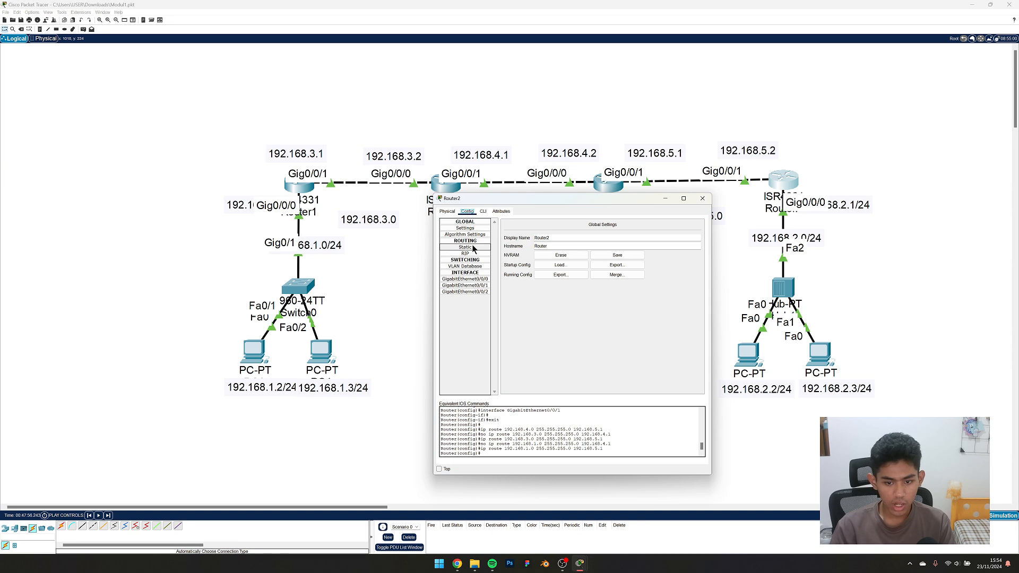
{"action": "left_click", "coordinate": [466, 248]}
{"action": "left_click_drag", "start_coordinate": [536, 195], "coordinate": [496, 256]}
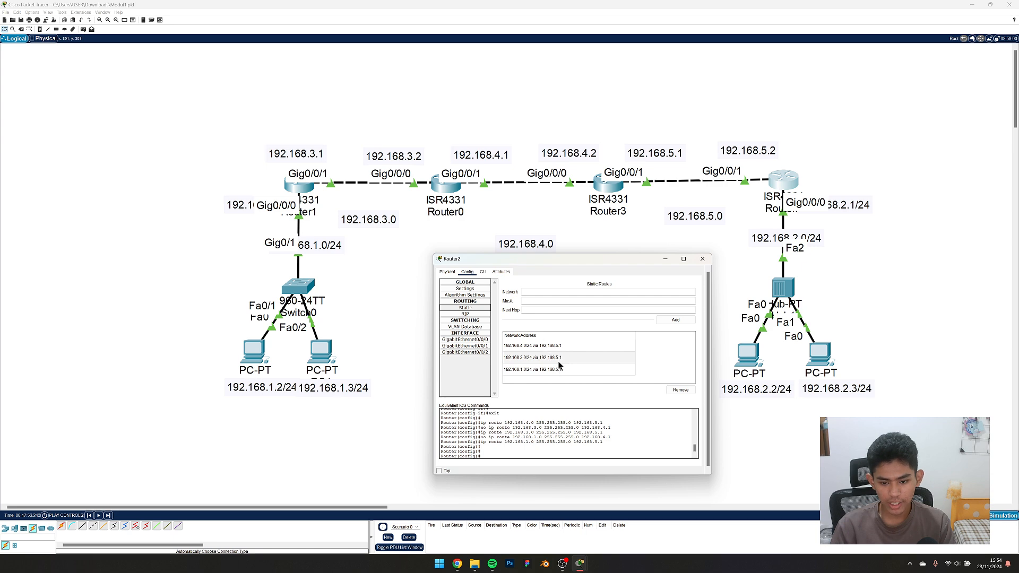
{"action": "left_click_drag", "start_coordinate": [614, 256], "coordinate": [662, 308]}
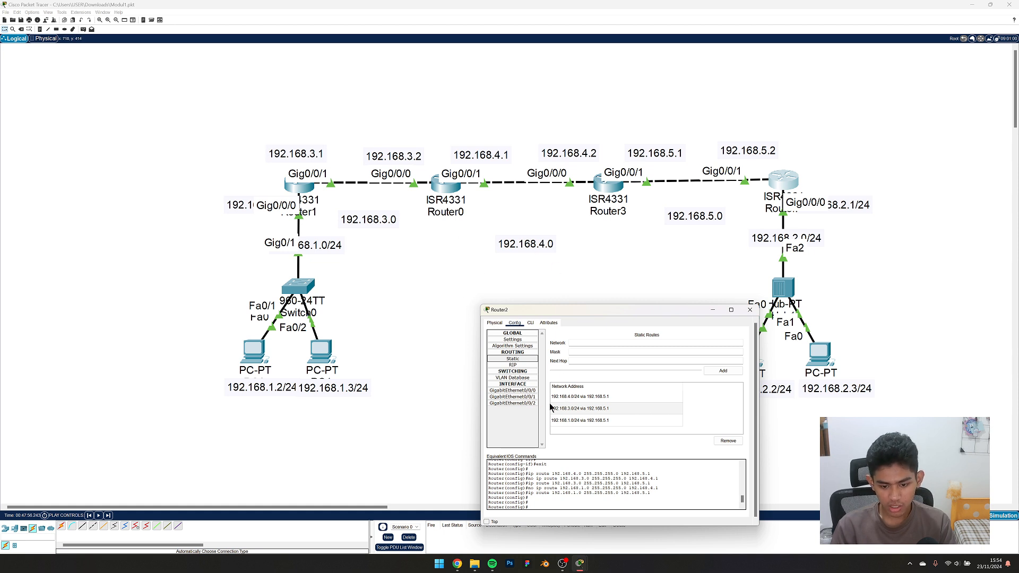
{"action": "left_click_drag", "start_coordinate": [764, 313], "coordinate": [764, 272]}
{"action": "left_click", "coordinate": [750, 269]}
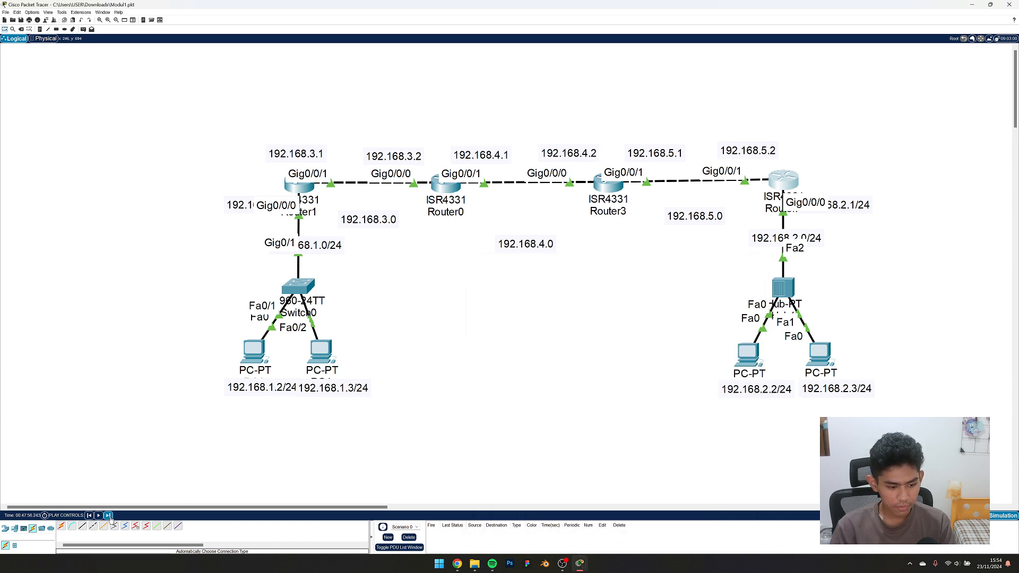
Switch to Realtime mode and fast-forward the network time several times.
{"action": "left_click", "coordinate": [974, 516]}
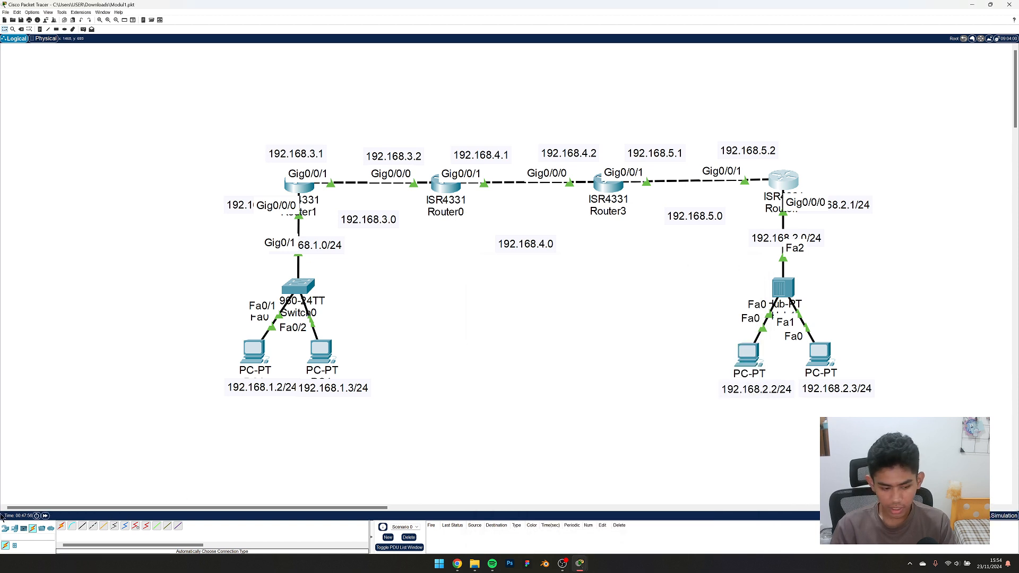
{"action": "left_click", "coordinate": [47, 517]}
{"action": "left_click", "coordinate": [47, 517]}
{"action": "left_click", "coordinate": [48, 517]}
{"action": "left_click", "coordinate": [48, 518]}
{"action": "left_click", "coordinate": [47, 517]}
{"action": "left_click", "coordinate": [47, 518]}
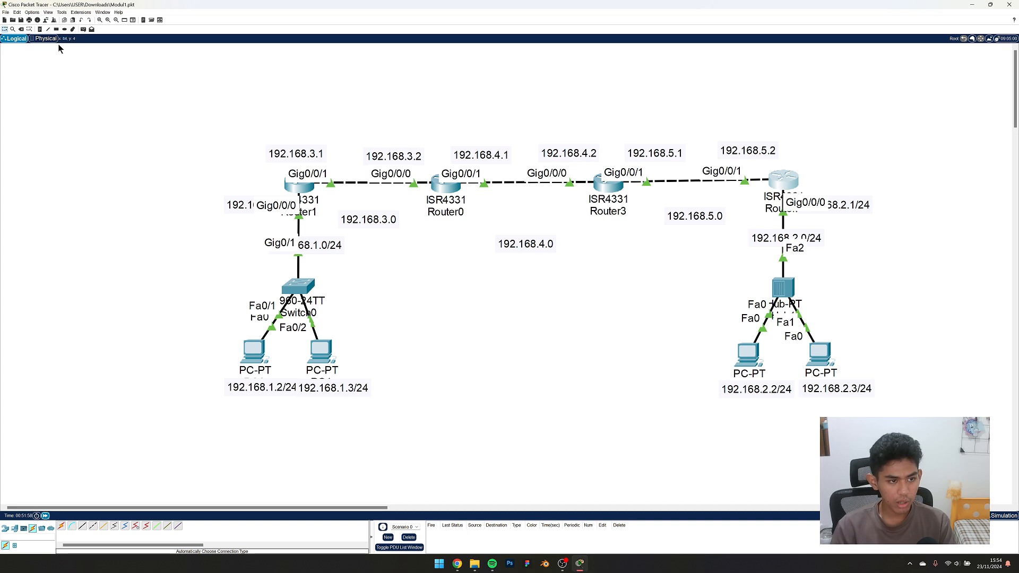
Test connectivity between the two LANs with a simple PDU from PC0 (192.168.1.2) to PC2 (192.168.2.2).
{"action": "left_click", "coordinate": [83, 29]}
{"action": "left_click", "coordinate": [254, 353]}
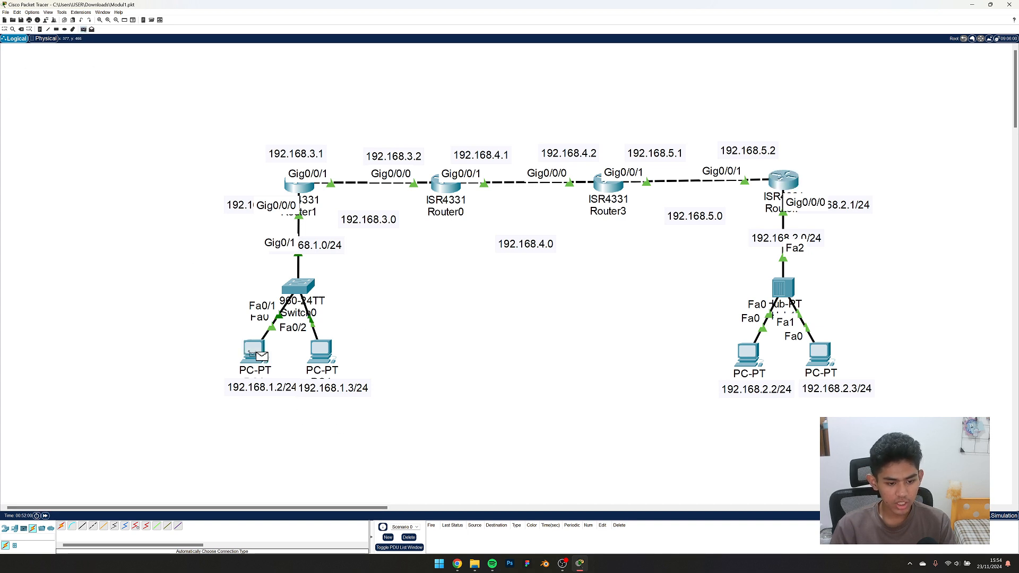
{"action": "left_click", "coordinate": [747, 361]}
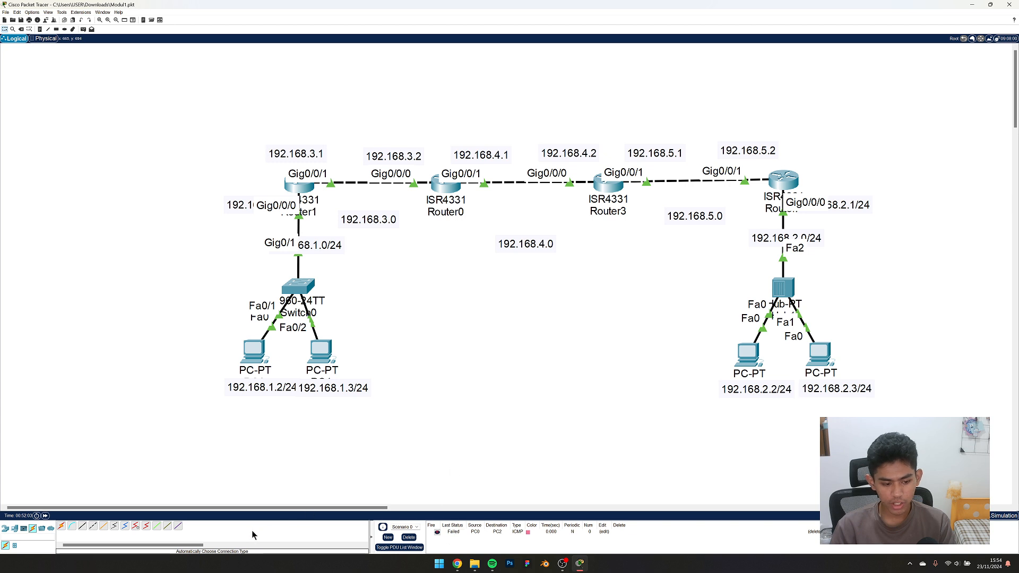
Fast-forward the network time again and test connectivity with a simple PDU from PC1 (192.168.1.3) to PC2 (192.168.2.2).
{"action": "left_click", "coordinate": [45, 515]}
{"action": "left_click", "coordinate": [45, 515]}
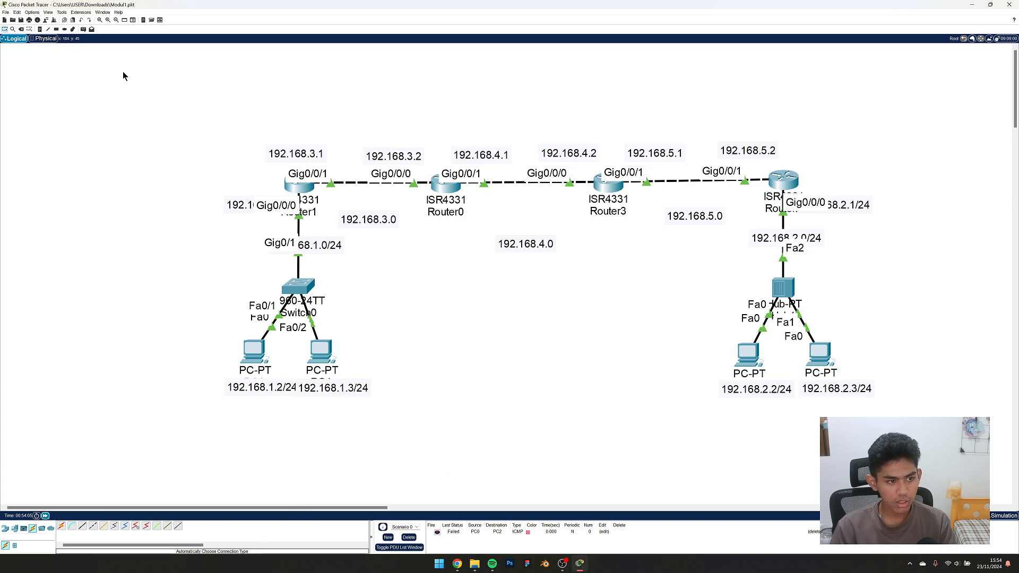
{"action": "left_click", "coordinate": [83, 29]}
{"action": "left_click", "coordinate": [321, 351]}
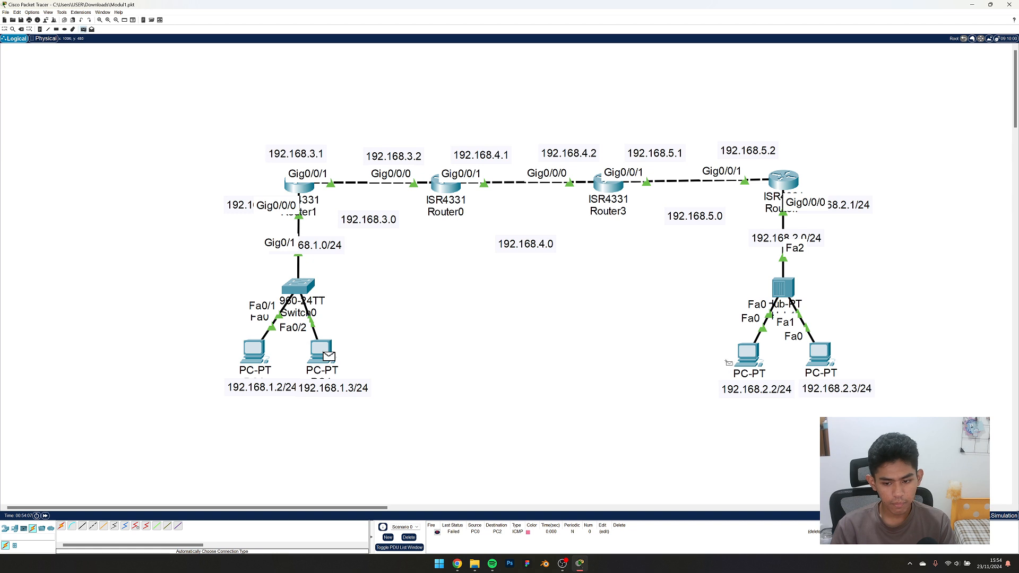
{"action": "left_click", "coordinate": [750, 357]}
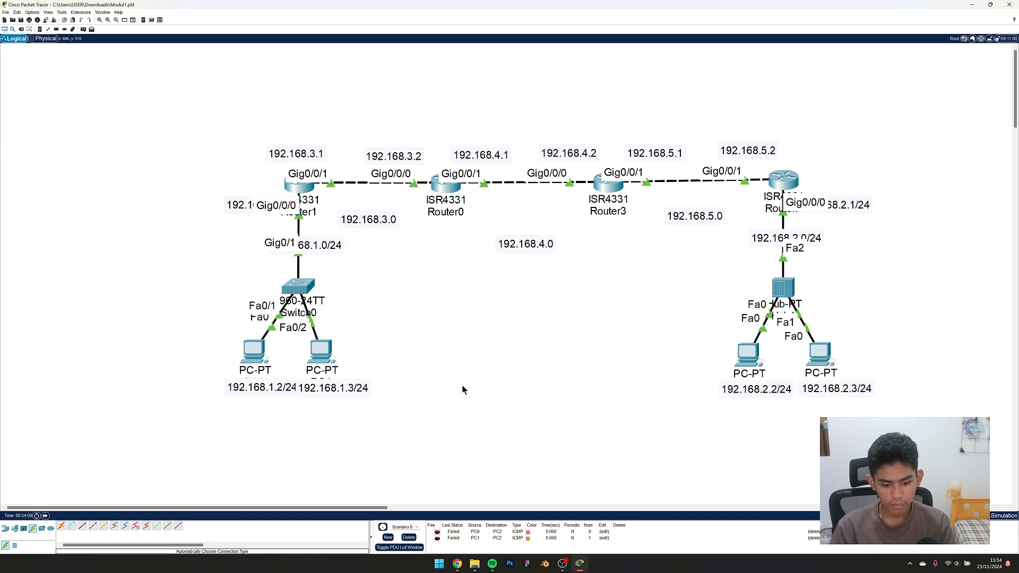
In Simulation mode, replace the old test PDUs with a simple PDU from PC0 to PC2 and play its full route.
{"action": "left_click", "coordinate": [998, 517]}
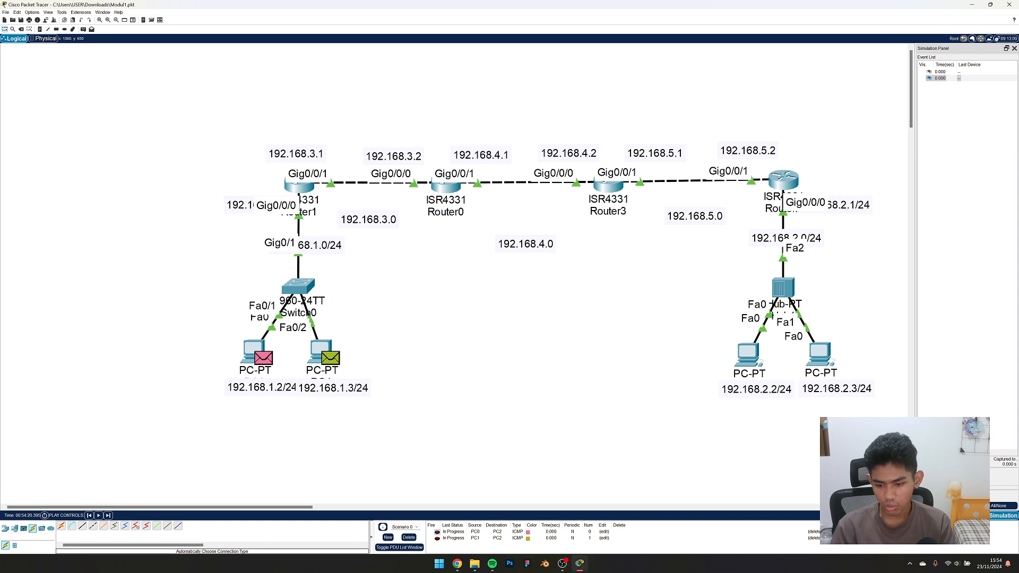
{"action": "left_click", "coordinate": [409, 537]}
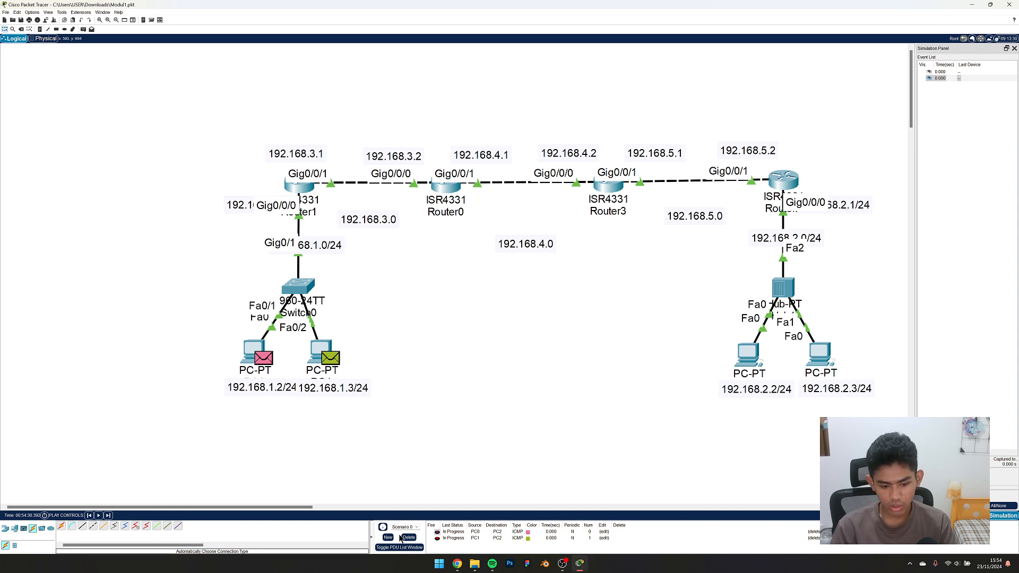
{"action": "left_click", "coordinate": [83, 30]}
{"action": "left_click", "coordinate": [255, 351]}
{"action": "left_click", "coordinate": [751, 354]}
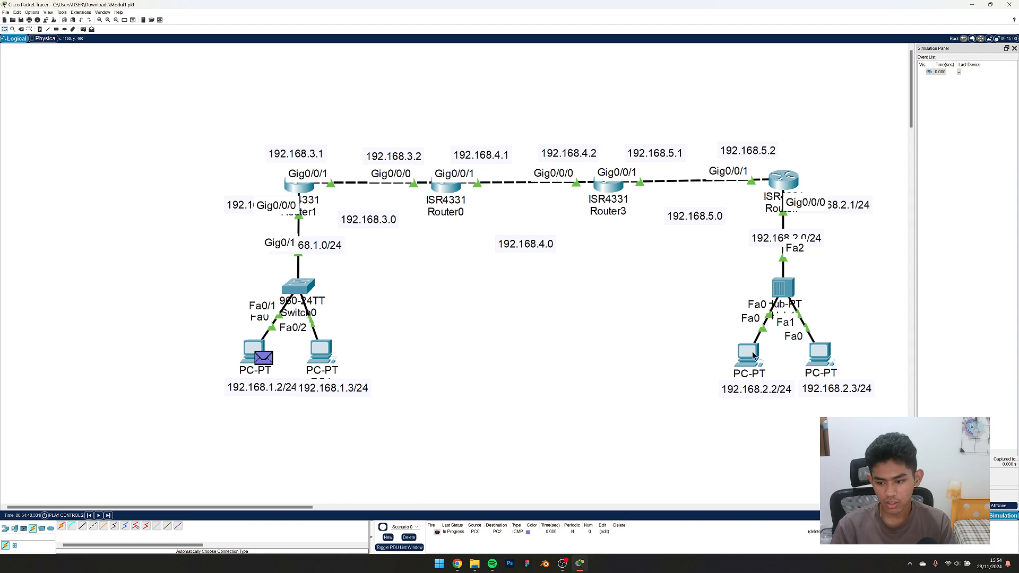
{"action": "left_click", "coordinate": [968, 479]}
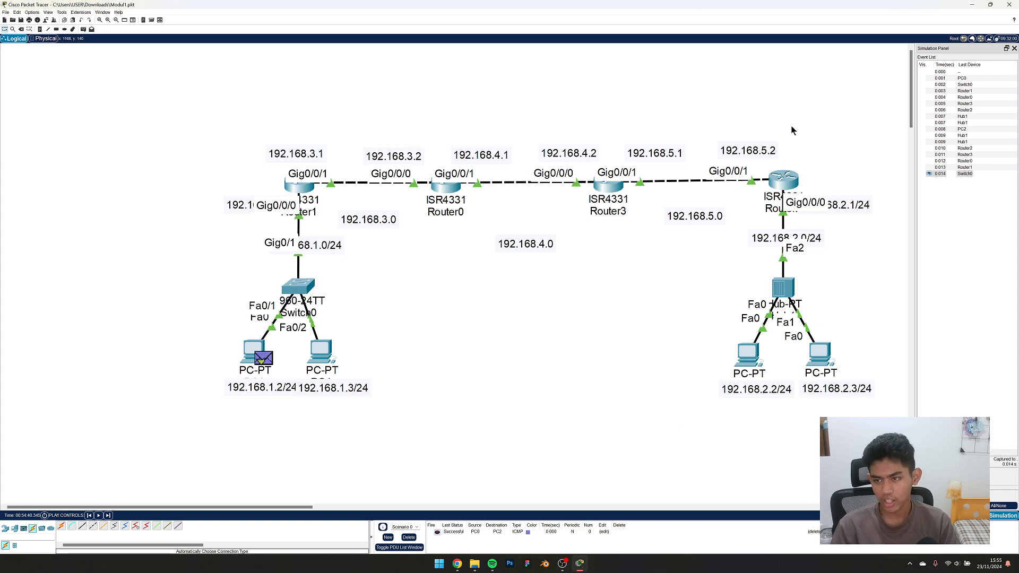
{"action": "left_click", "coordinate": [1015, 48]}
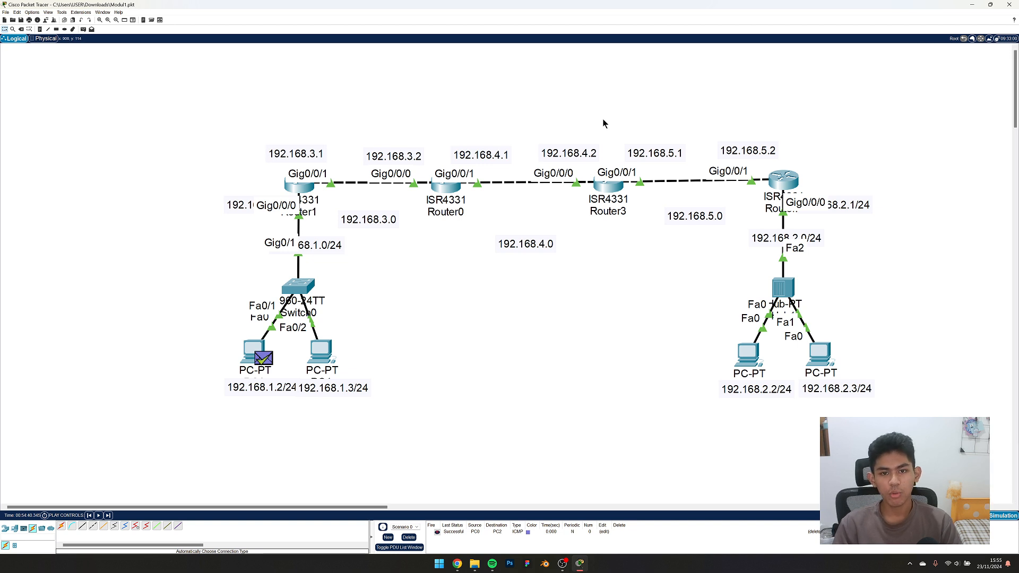